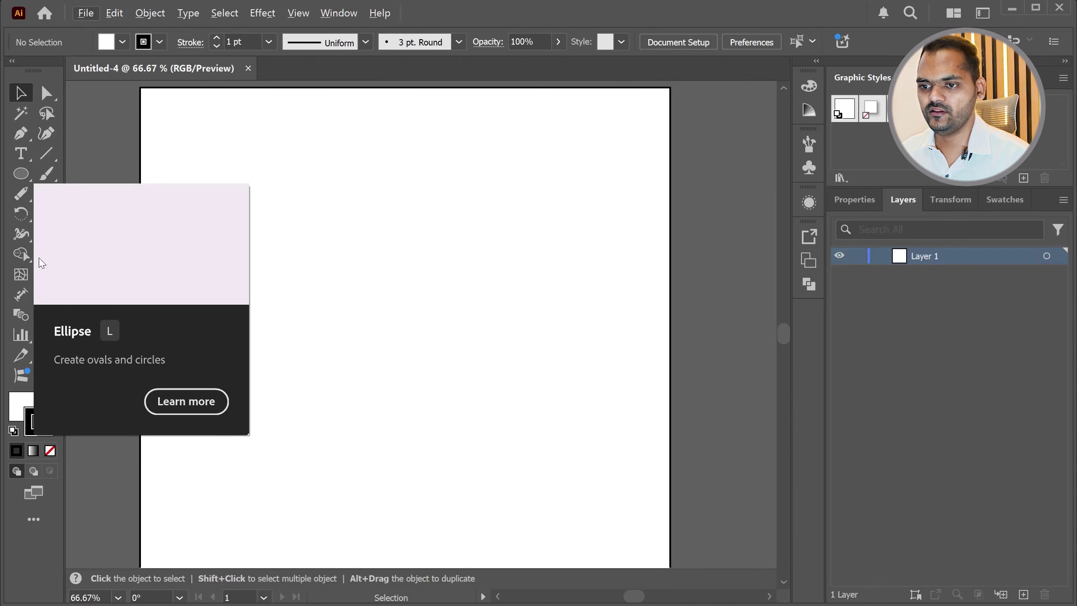
Draw a rectangle about 1.67 by 0.56 in on the artboard's upper half, with black fill and no stroke
drag(21, 171, 91, 178)
drag(274, 200, 364, 230)
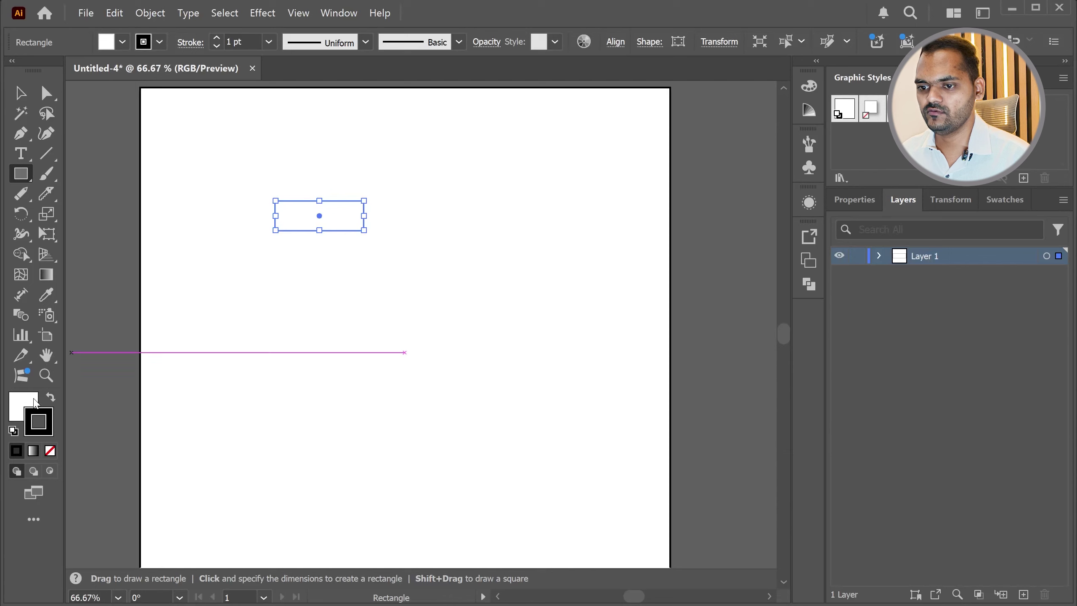
click(51, 396)
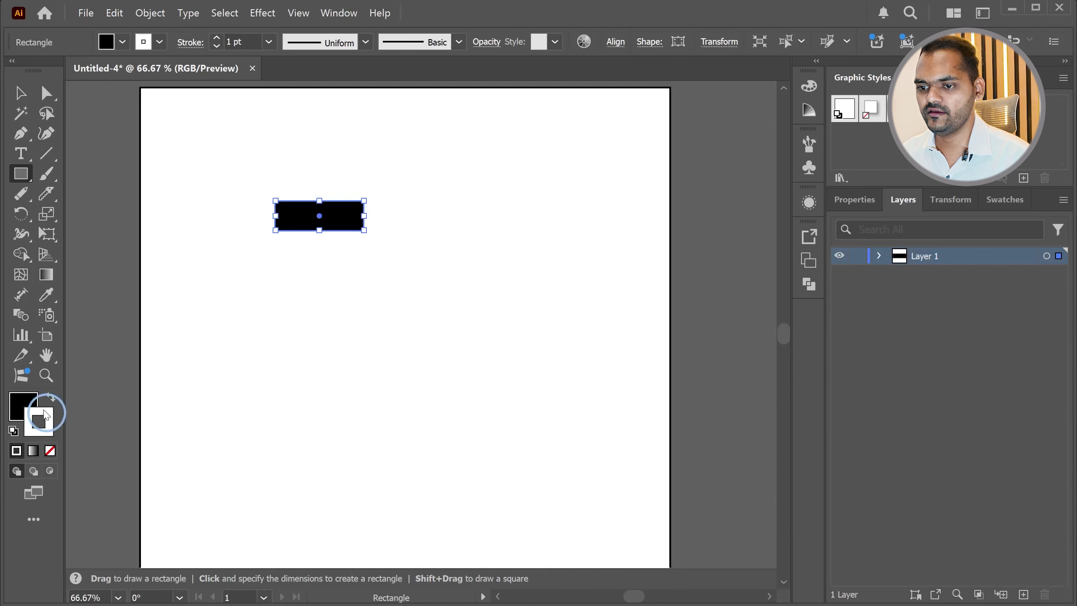
click(51, 451)
Duplicate the black rectangle twice below the original, with unequal gaps and the lowest copy slightly offset
key(v)
click(164, 173)
drag(329, 221, 341, 468)
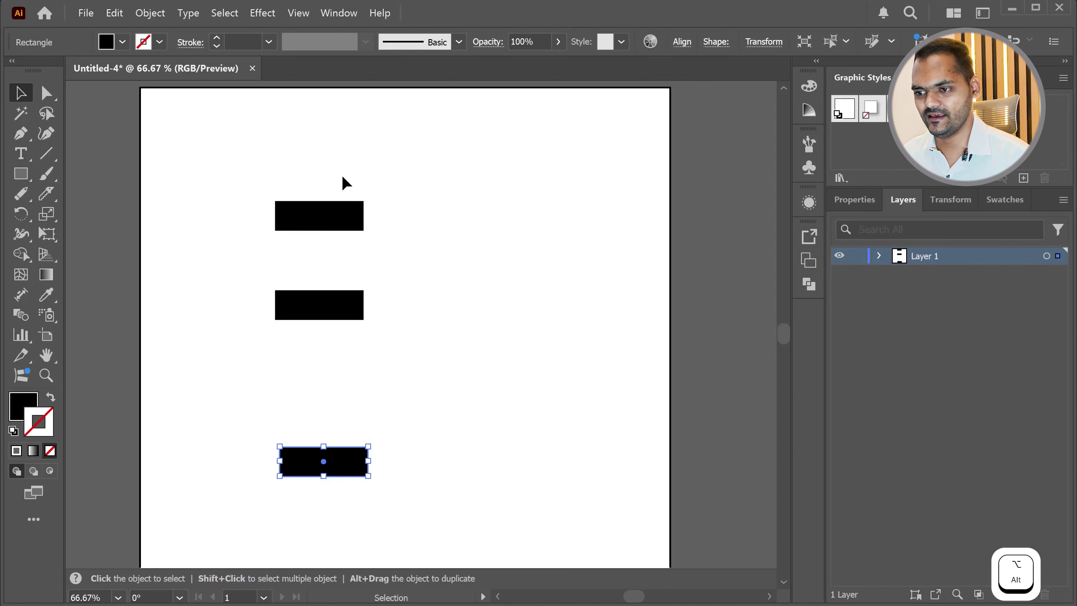
Select all three rectangles, open the Align panel and place it beside the artwork
drag(409, 516, 409, 518)
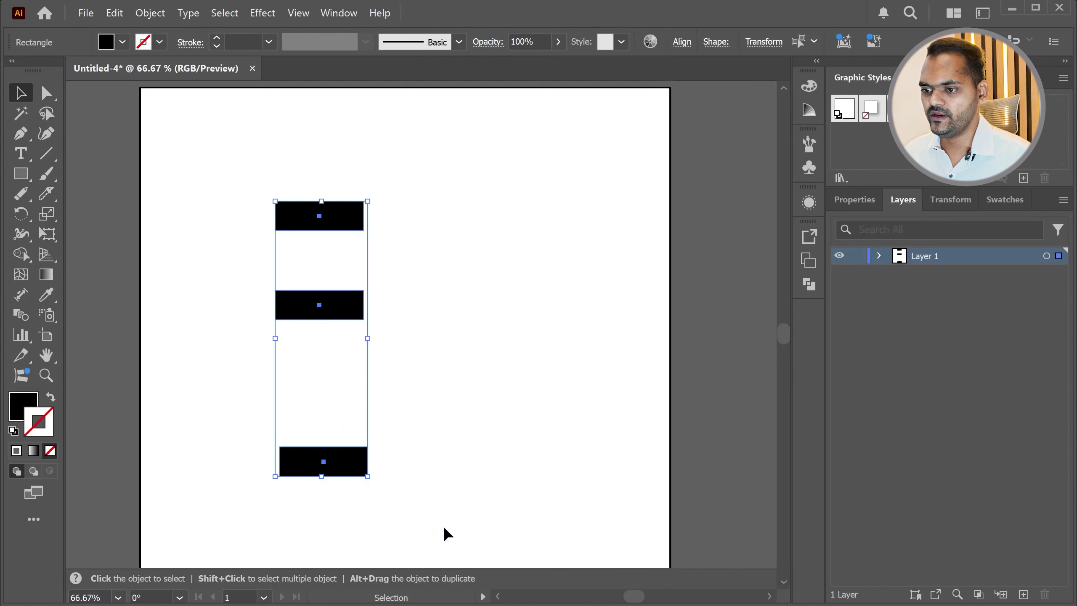
click(860, 201)
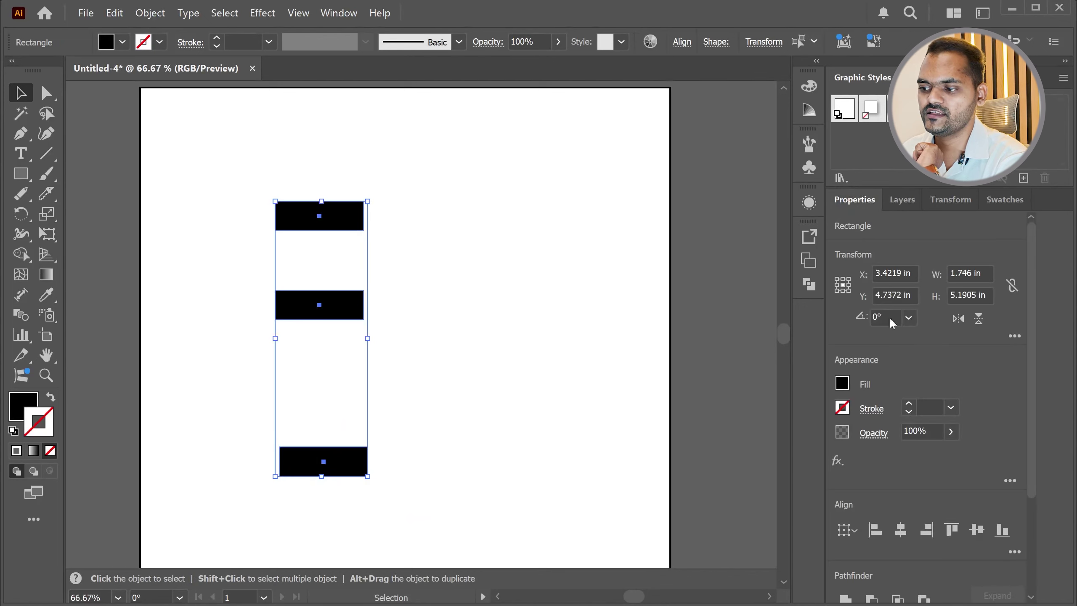
click(1014, 552)
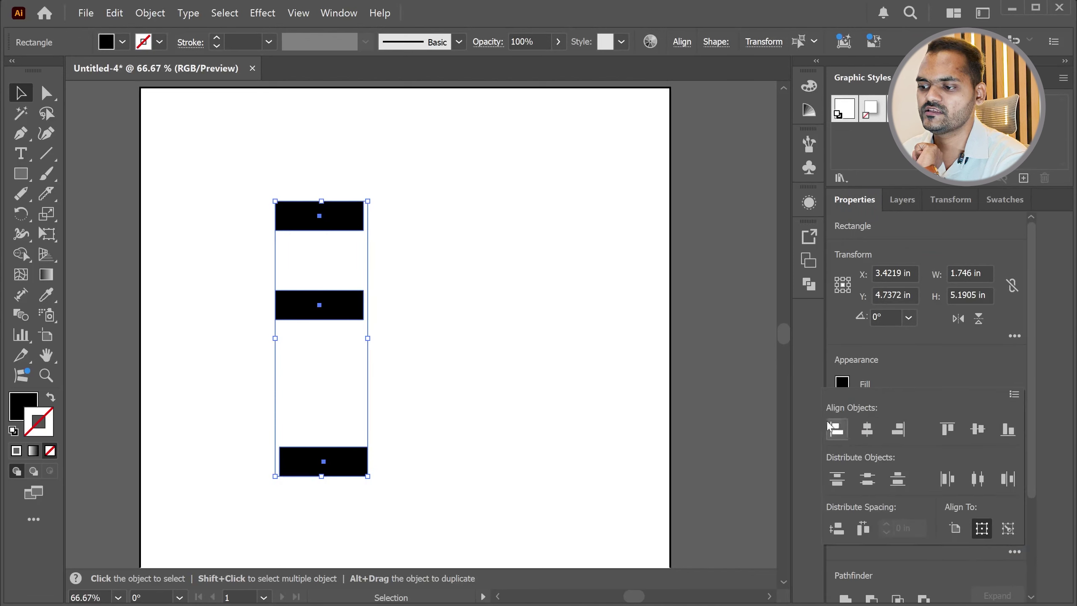
click(466, 350)
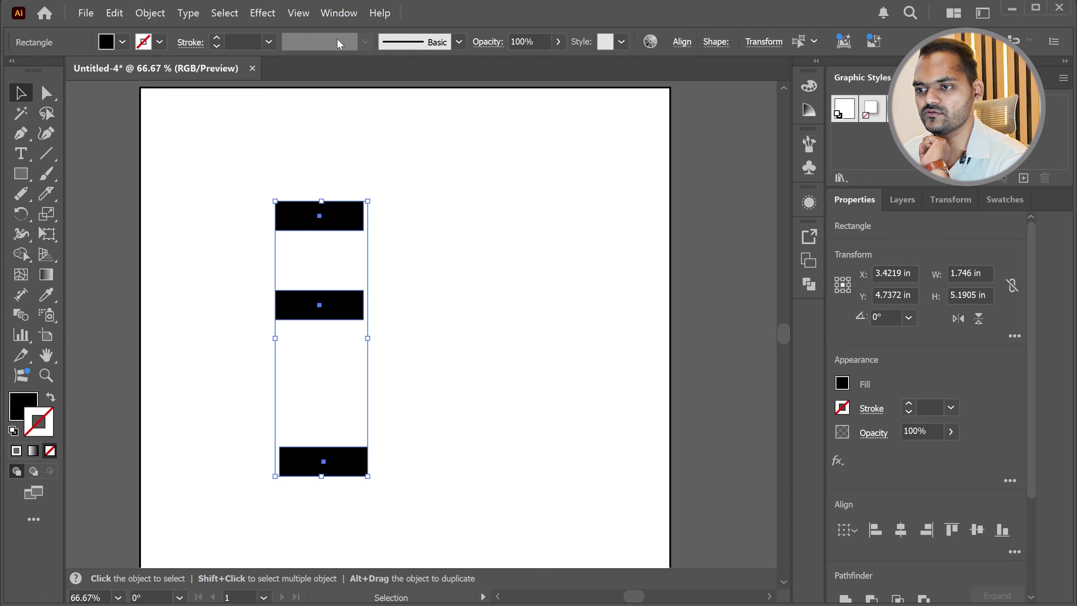
click(344, 17)
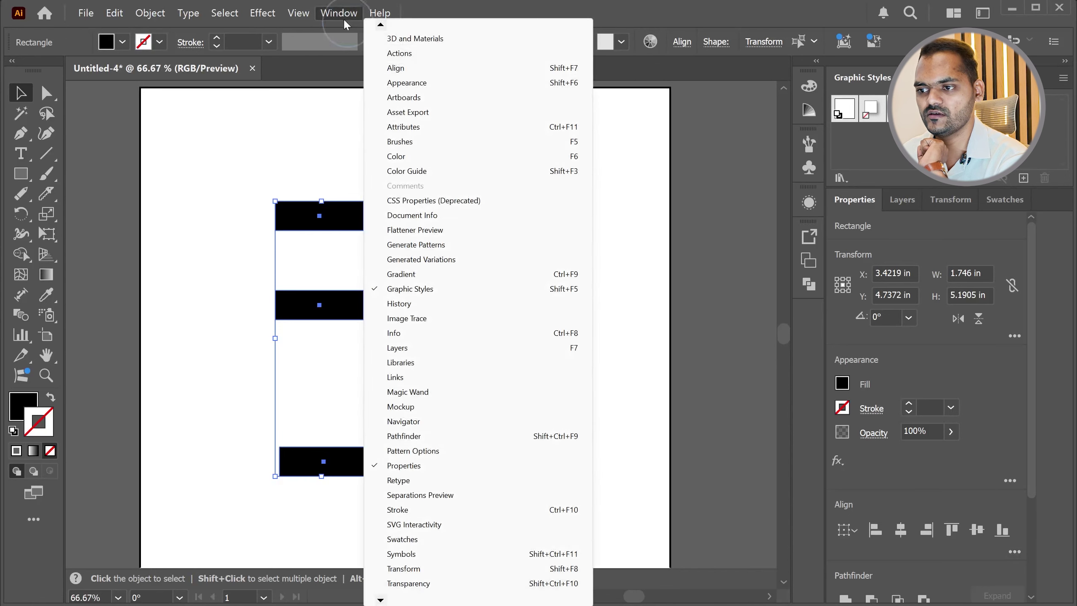
click(401, 69)
drag(665, 109, 680, 88)
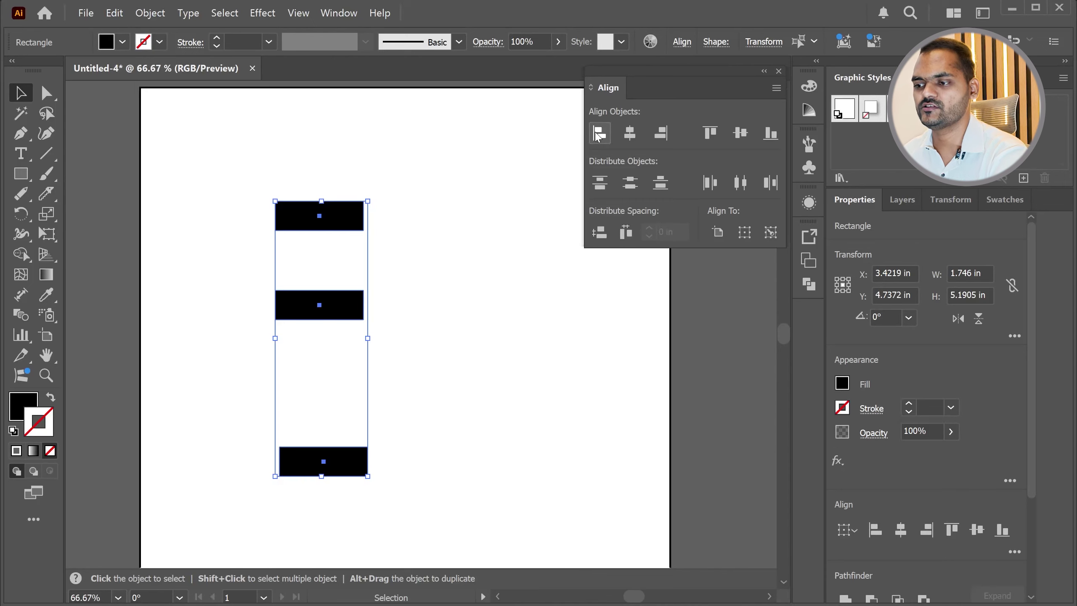
Move the middle rectangle down and to the right, and bring the bottom one in line with the top rectangle
click(460, 324)
drag(331, 315, 424, 359)
drag(334, 462, 330, 447)
Try aligning the three rectangles by their horizontal centers, and undo that alignment
drag(185, 176, 547, 516)
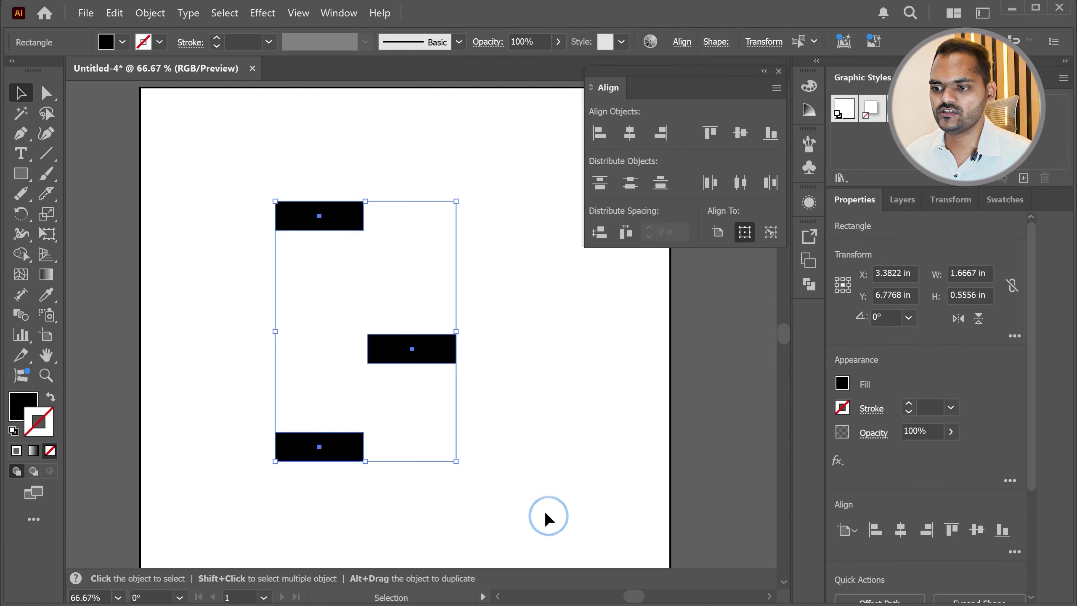
click(631, 135)
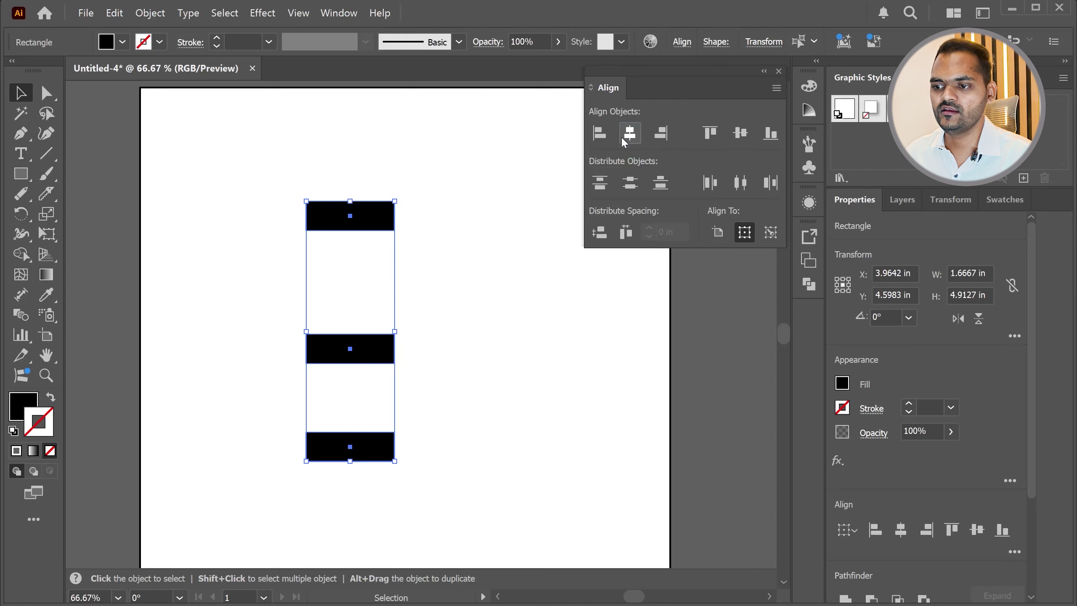
click(473, 374)
key(ctrl+z)
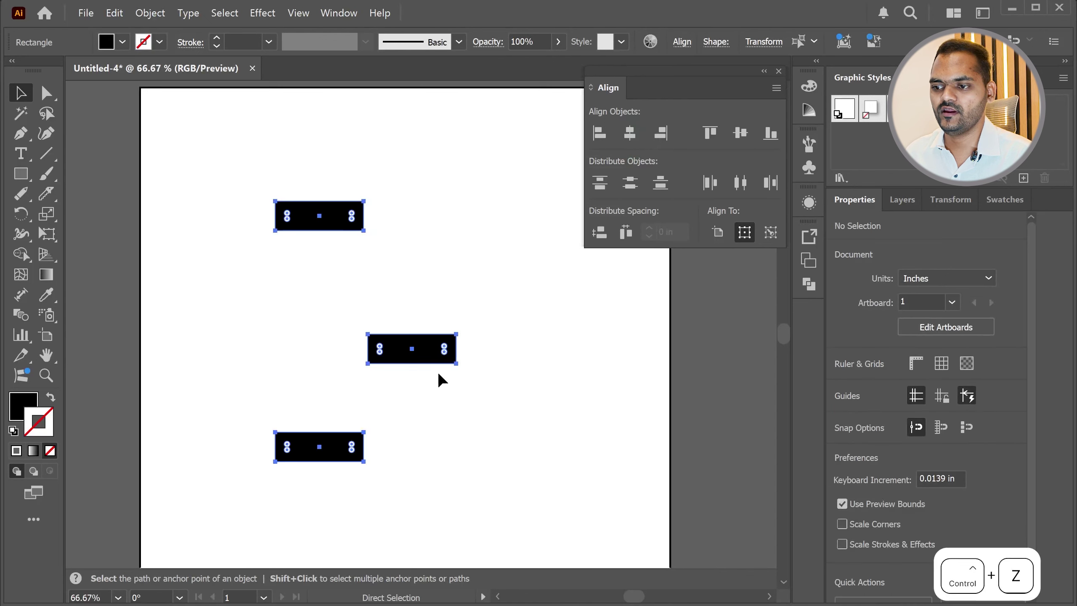
Nudge all three rectangles slightly to the left and align them by their left edges
drag(194, 155, 551, 500)
drag(308, 219, 298, 222)
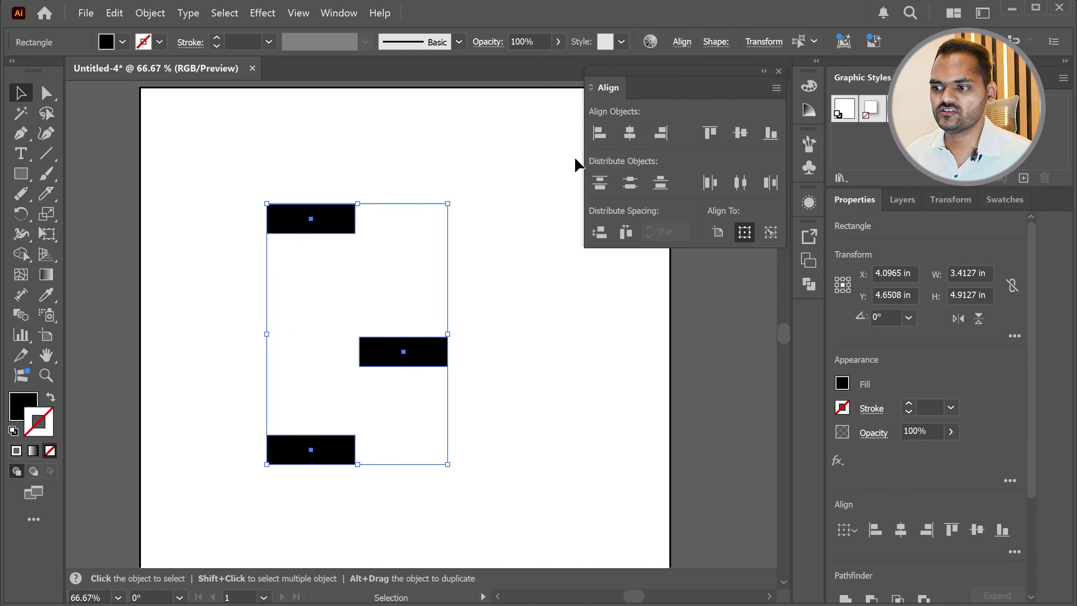
click(599, 138)
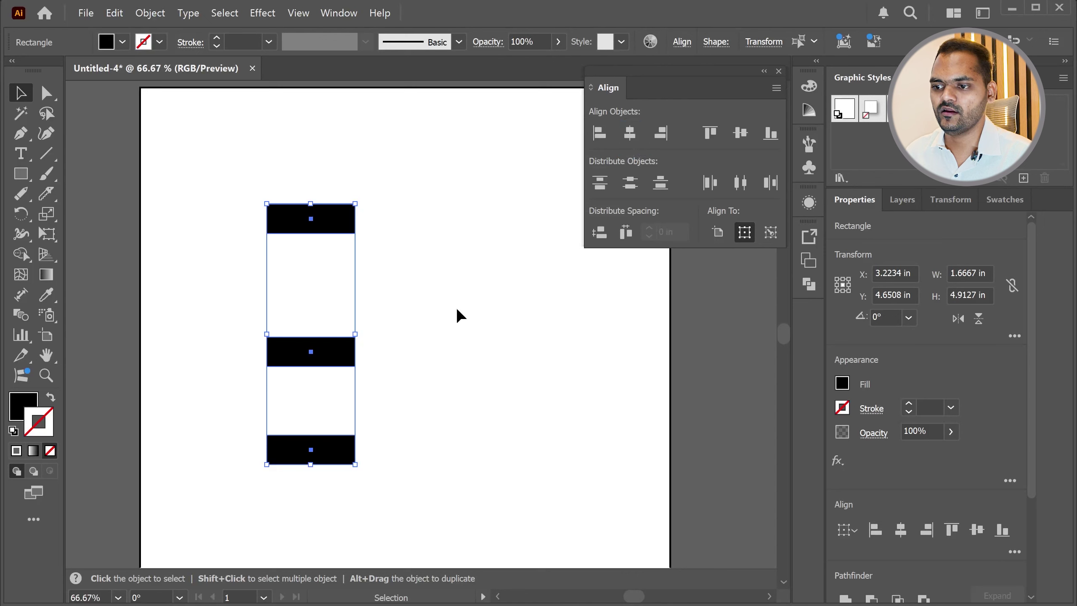
Widen the middle rectangle symmetrically to about 3.24 in and shorten the bottom rectangle to less than half its width
click(450, 321)
drag(298, 356, 358, 338)
click(316, 457)
drag(356, 449, 307, 449)
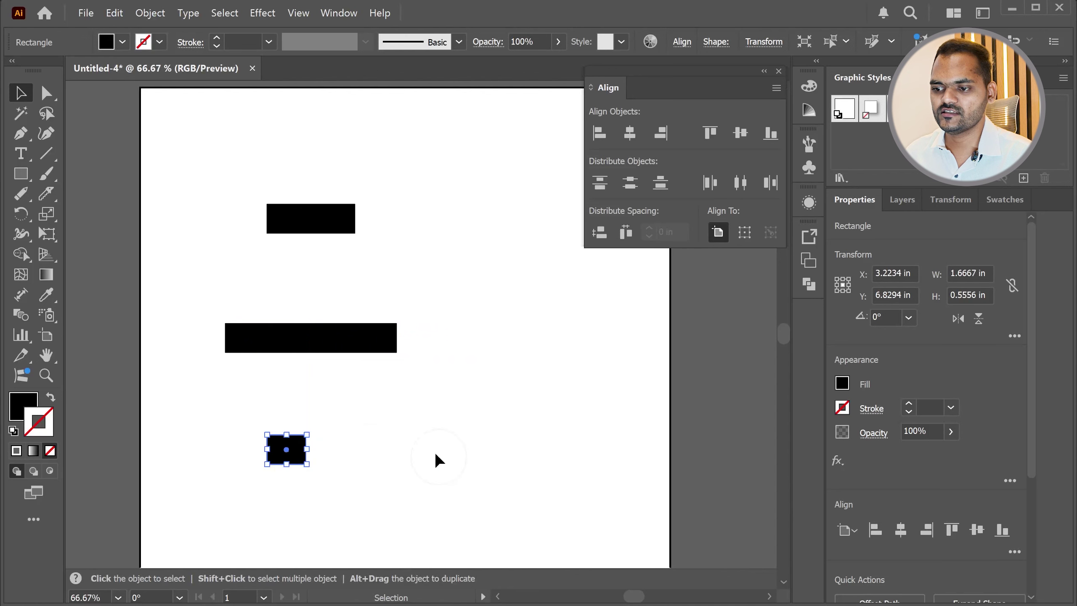
Align the three rectangles of different widths by horizontal centers, by left edges and finally by right edges
drag(177, 128, 322, 471)
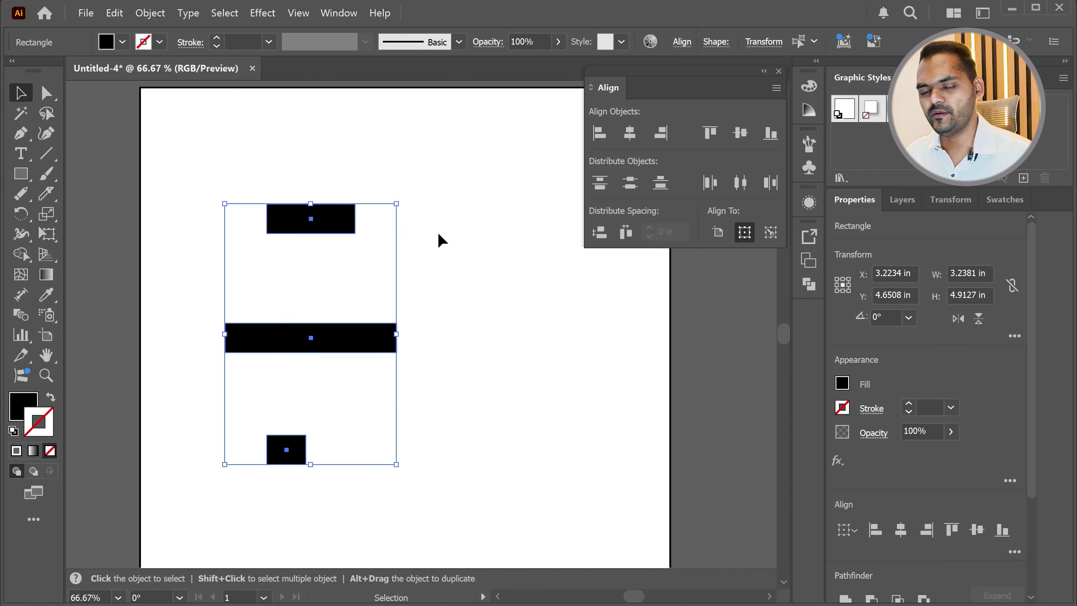
click(630, 133)
click(599, 133)
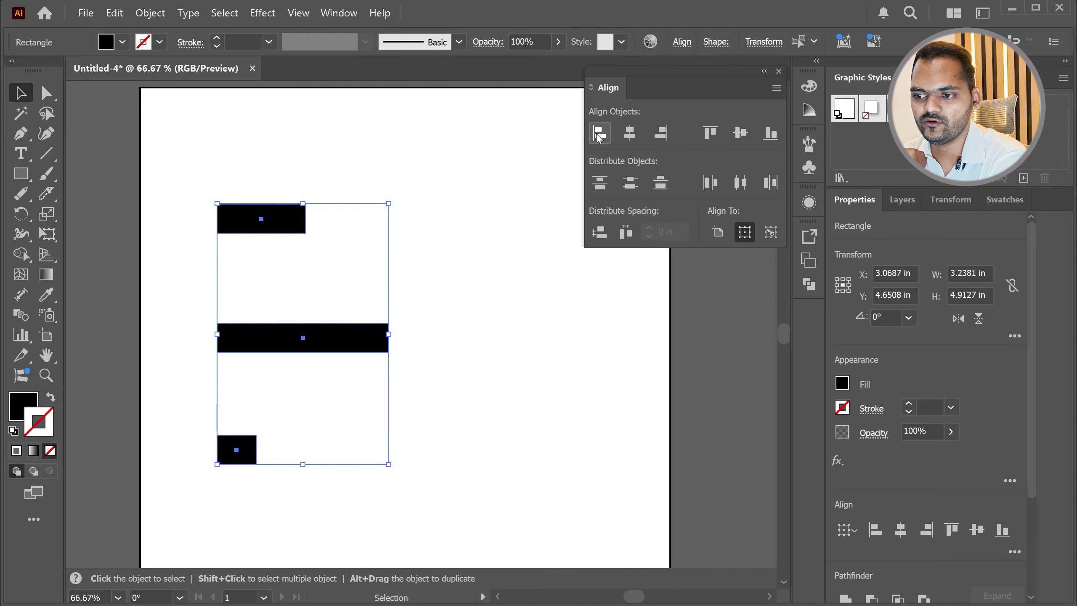
click(662, 138)
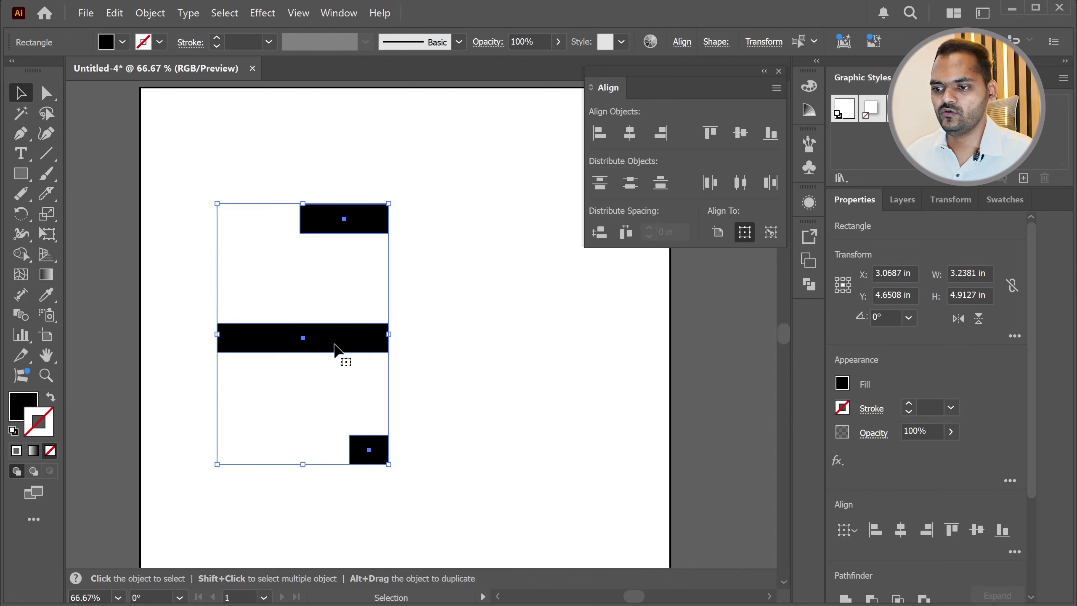
Shift the three rectangles slightly right and rotate them together by 90° so they stand upright
mouse_move(338, 350)
mouse_down()
mouse_move(300, 357)
mouse_move(345, 347)
mouse_up()
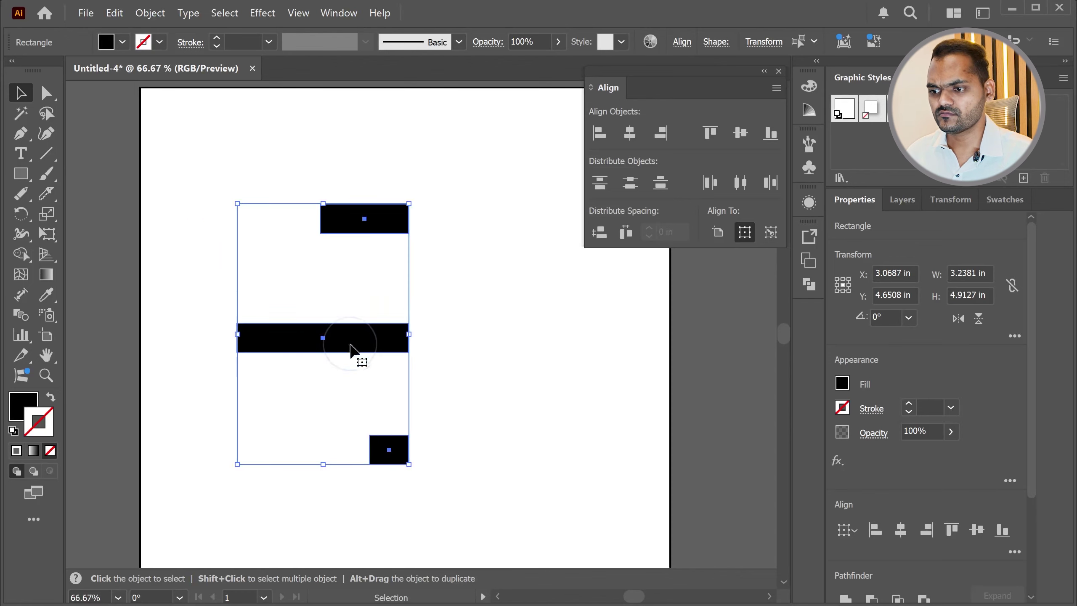
drag(414, 474, 441, 249)
click(495, 352)
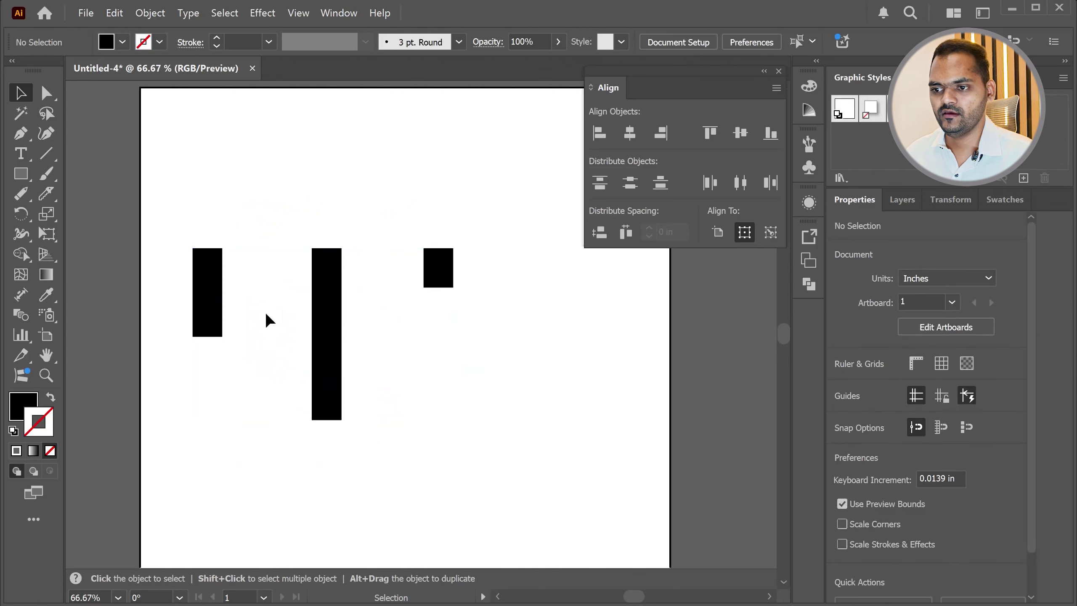
drag(550, 491, 550, 491)
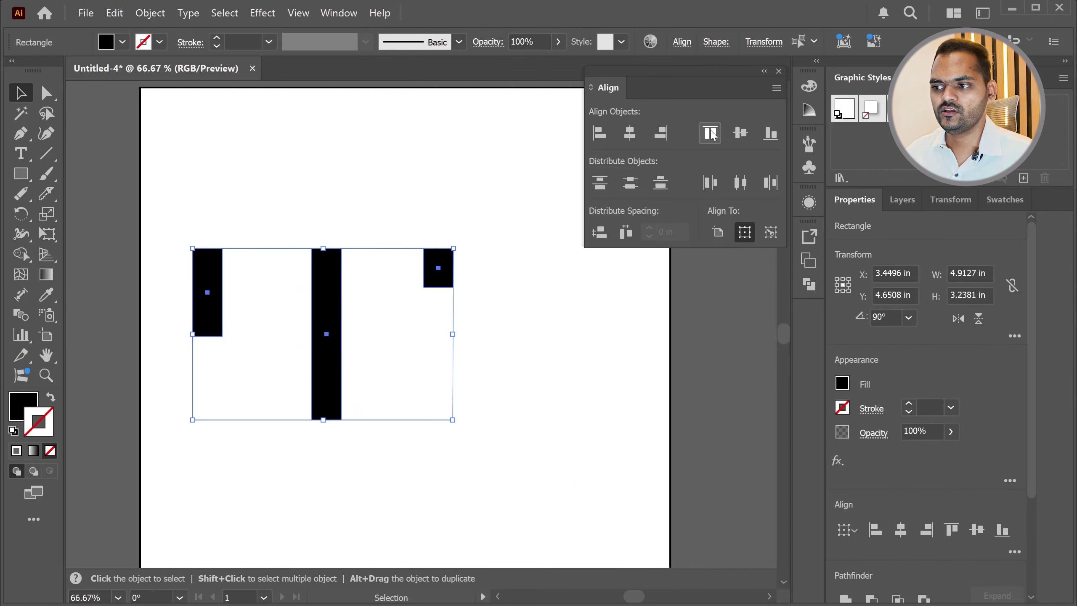
Stagger the upright bars by moving the shortest one down and right and the leftmost one up
click(508, 329)
drag(432, 271, 495, 396)
drag(200, 292, 209, 202)
Align the three upright bars by top edges, by vertical centers and finally by bottom edges
drag(586, 457, 173, 200)
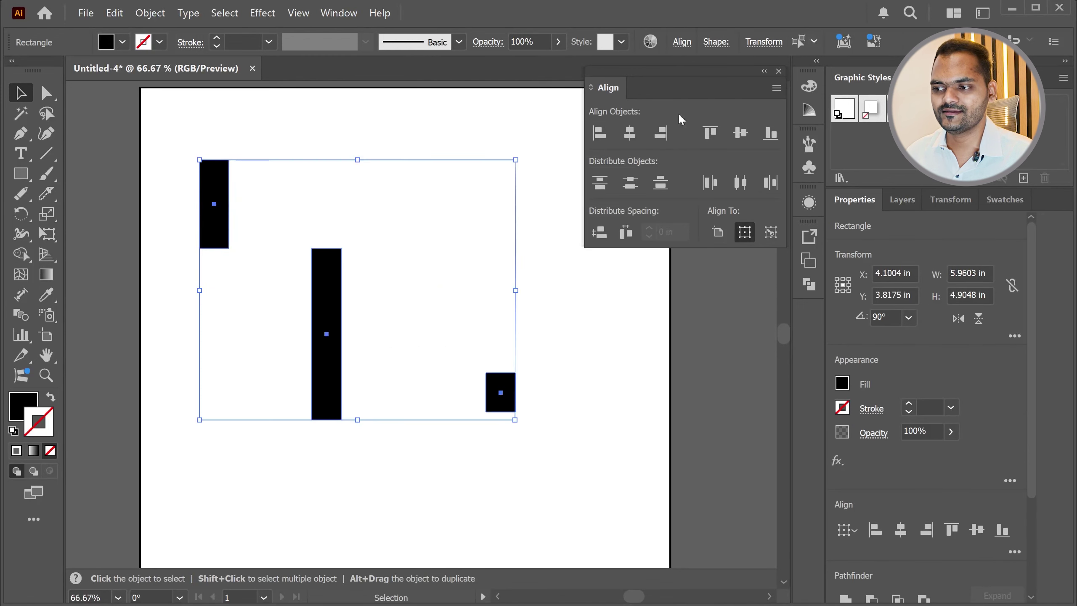
click(713, 133)
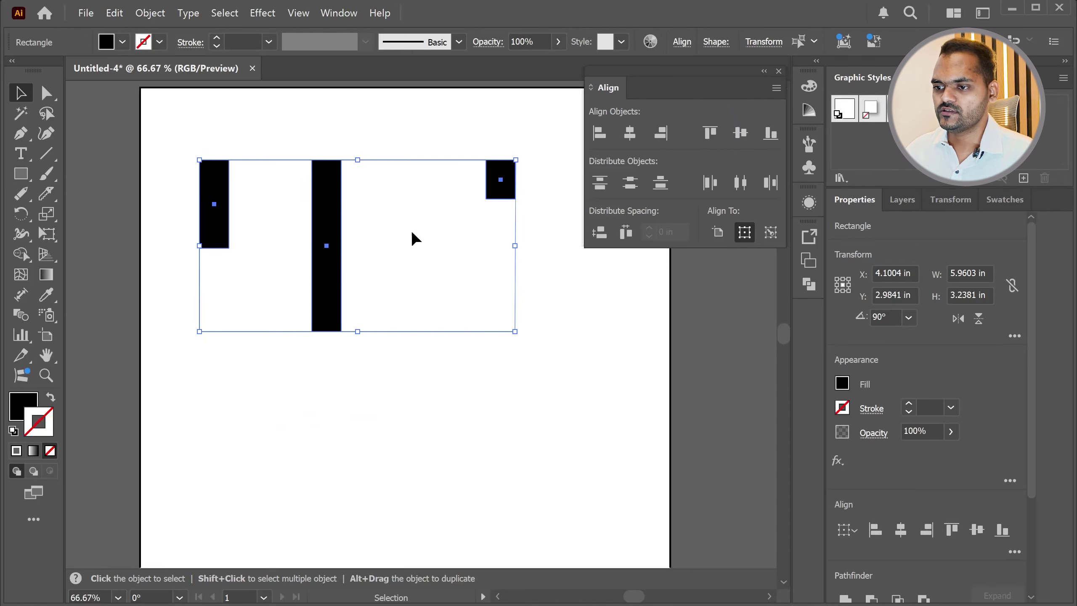
click(742, 136)
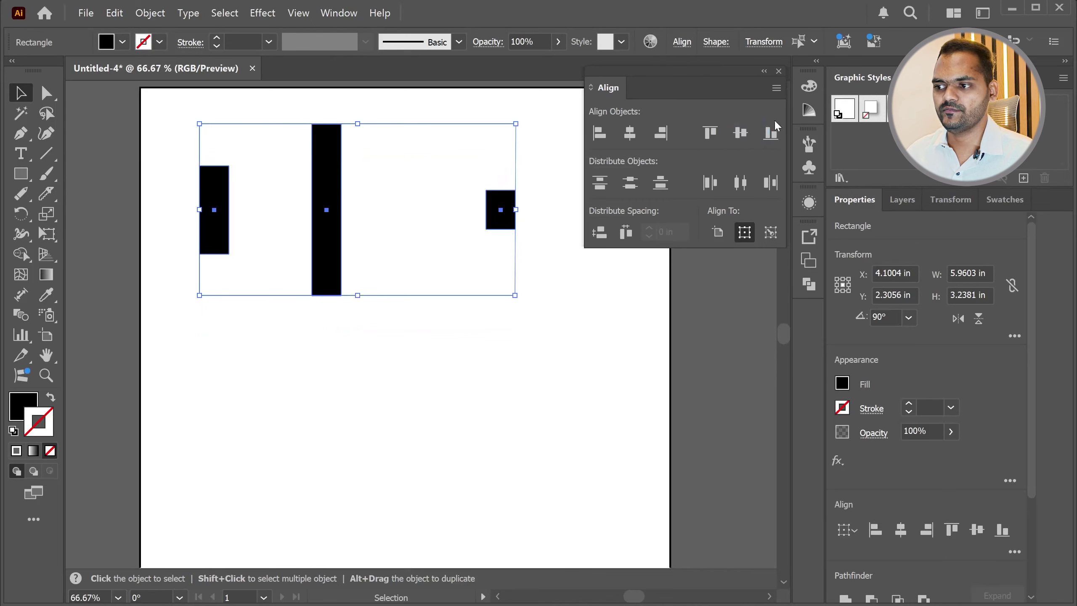
click(771, 134)
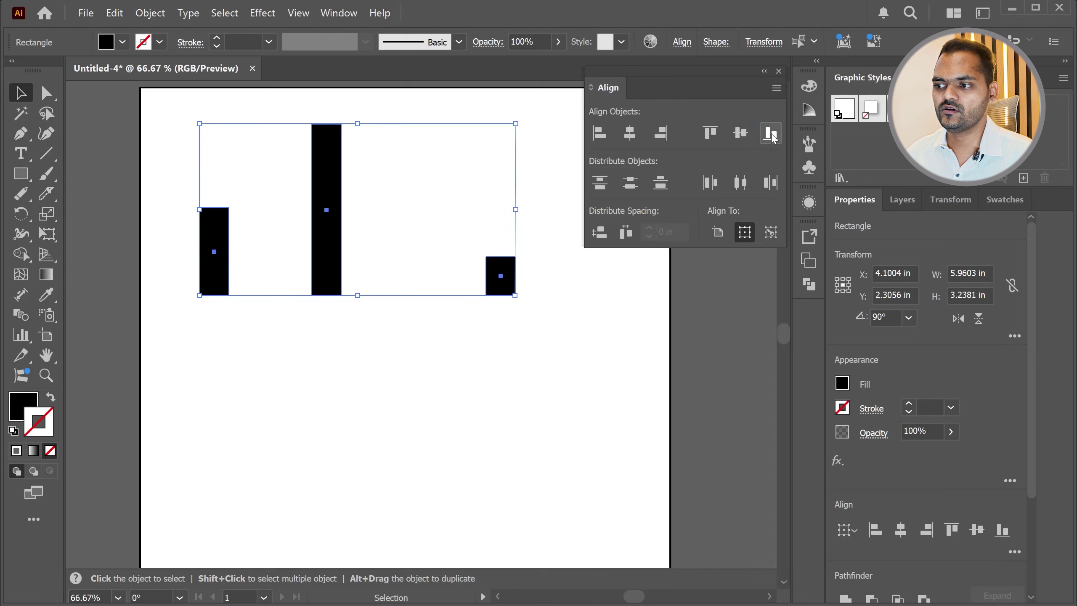
Select all three bars and delete them from the artboard
click(450, 364)
scroll(249, 405, down, 1)
drag(201, 180, 453, 334)
key(Delete)
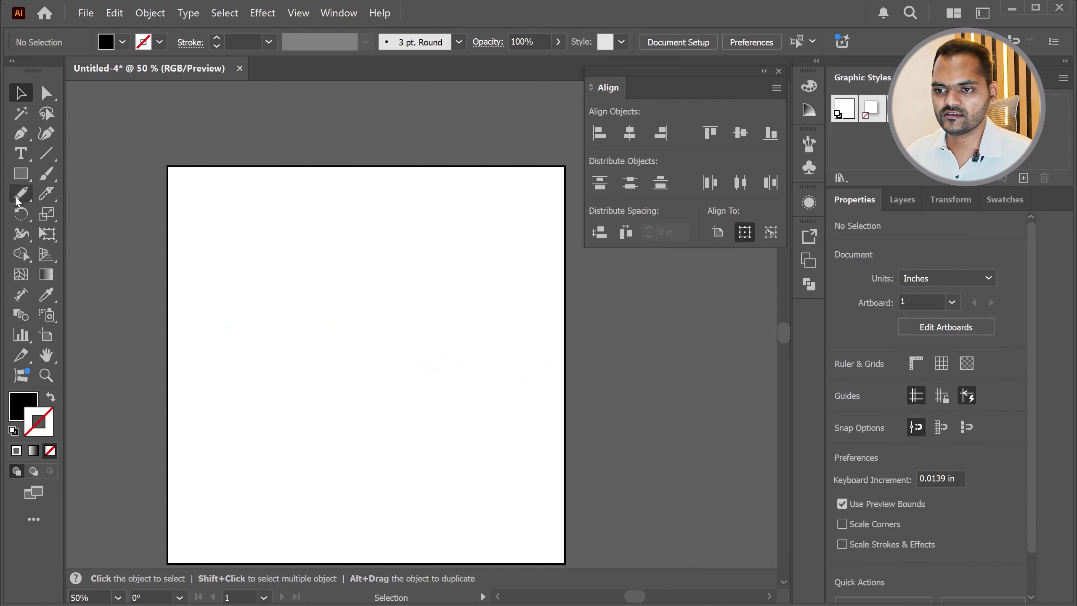
Draw a square of about 3.81 in near the artboard's center and one of about 1.95 in near its lower-left corner
click(20, 173)
drag(319, 293, 470, 444)
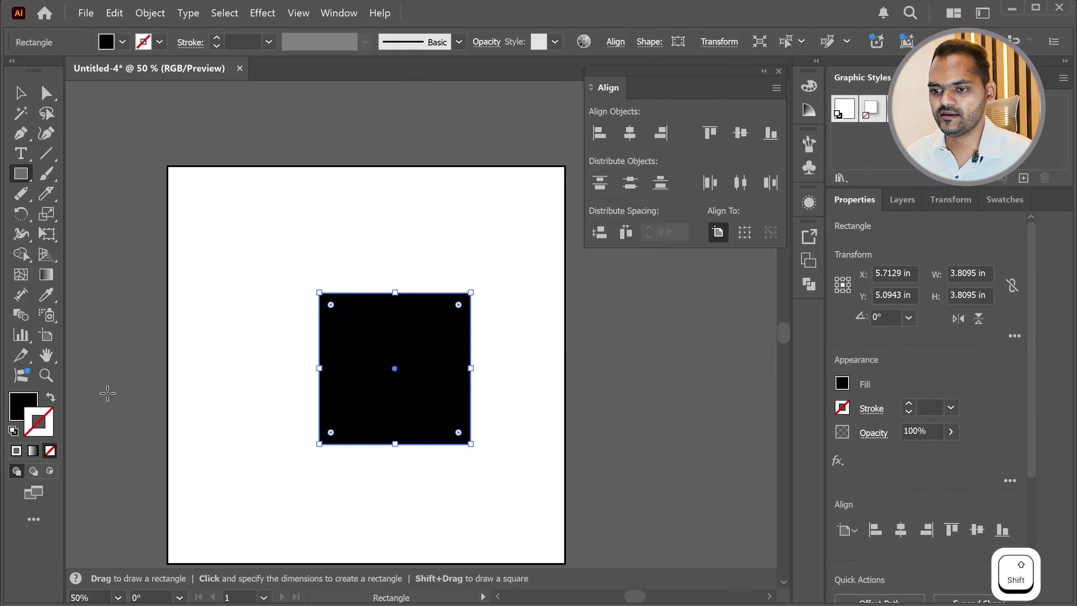
drag(196, 447, 273, 525)
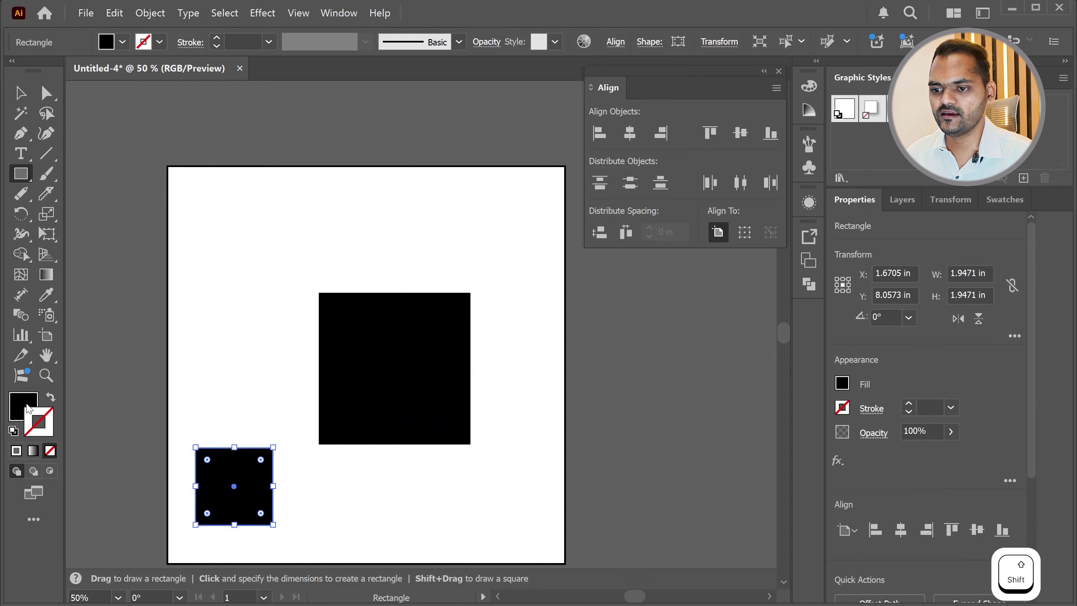
Set the small square's fill color to 24cece
double_click(23, 405)
text(24cece)
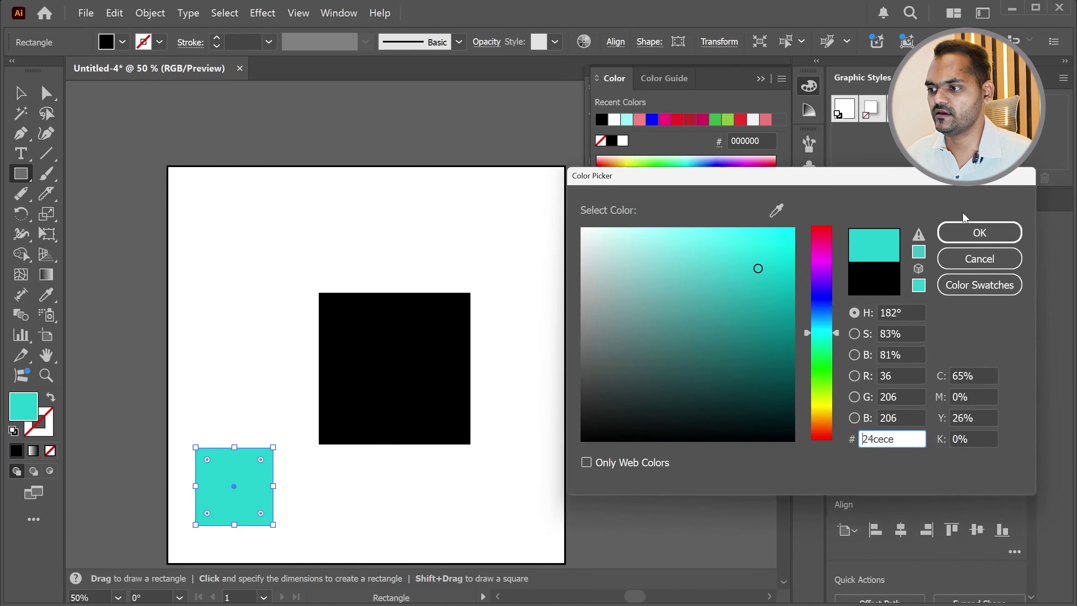
key(Return)
Move the small turquoise square over the black square's bottom edge and select both squares
click(20, 93)
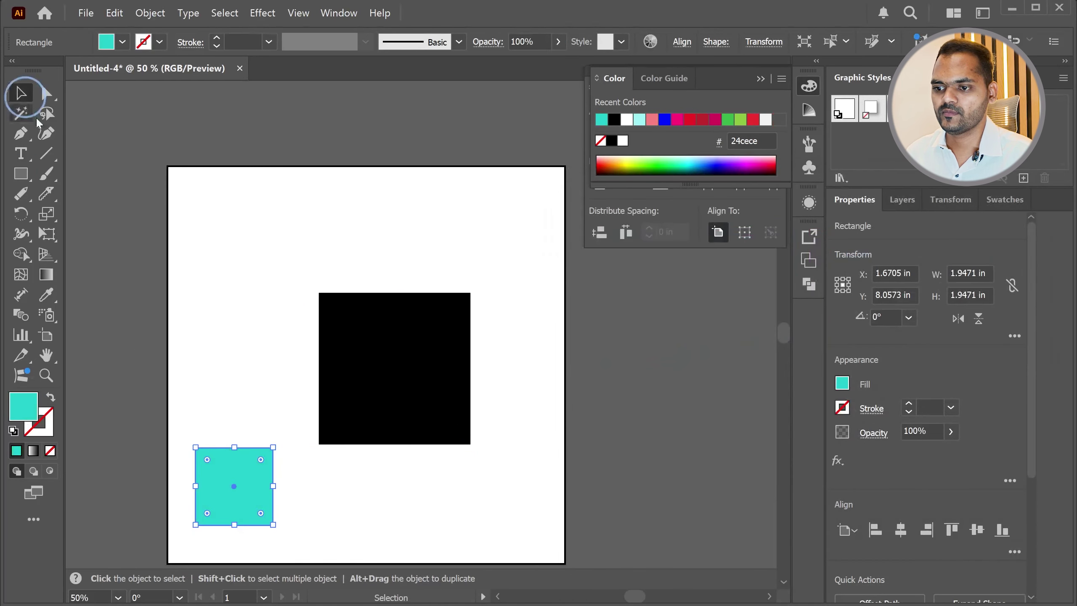
drag(236, 509, 390, 479)
shift+click(382, 365)
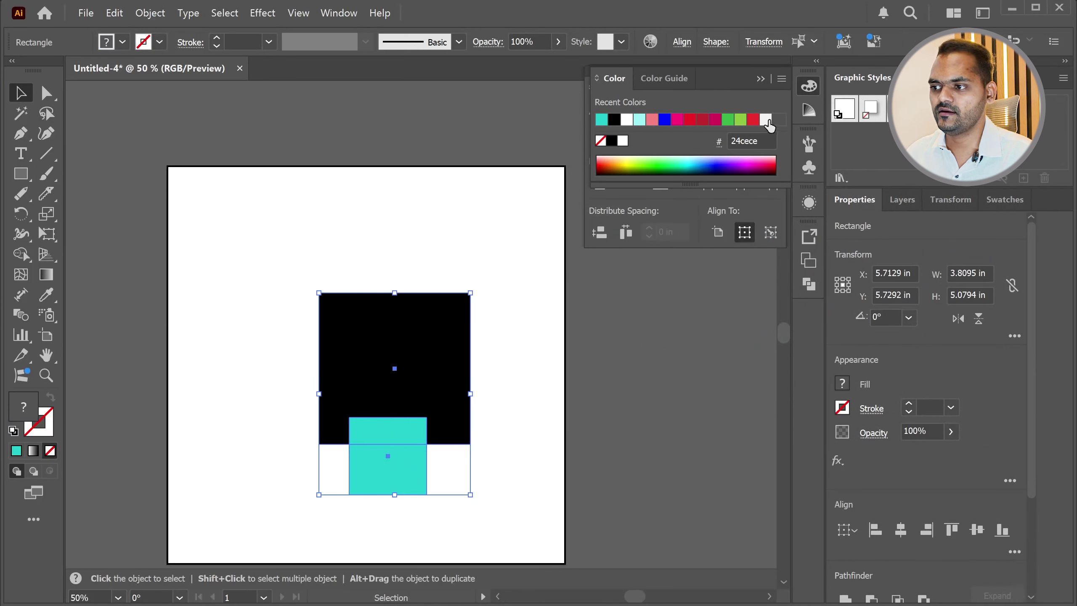
Try the Pathfinder Exclude operation on the two overlapping squares, and undo it
click(808, 286)
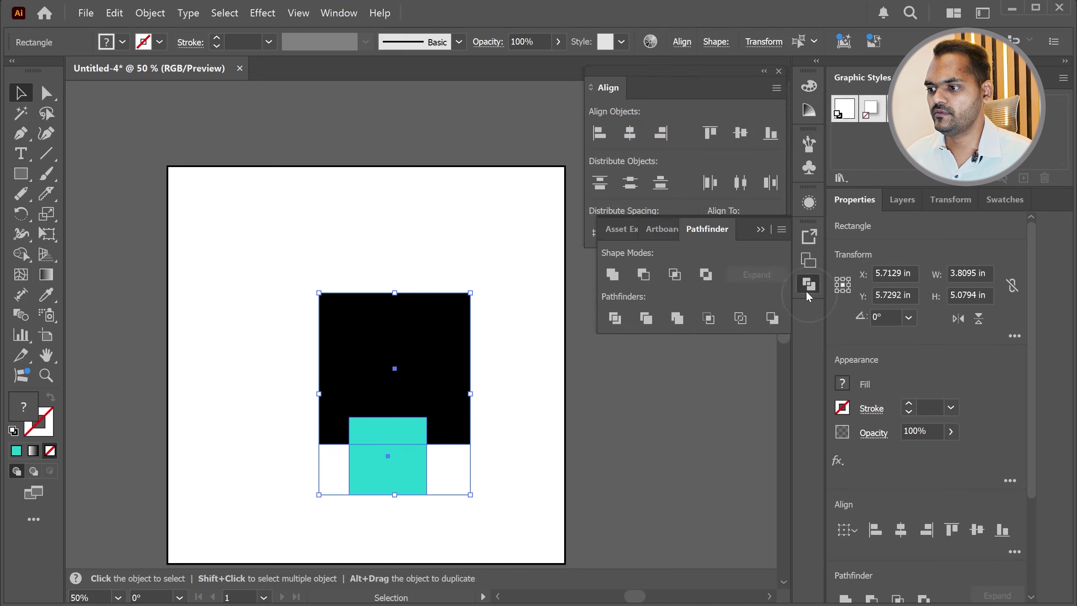
click(653, 89)
click(706, 274)
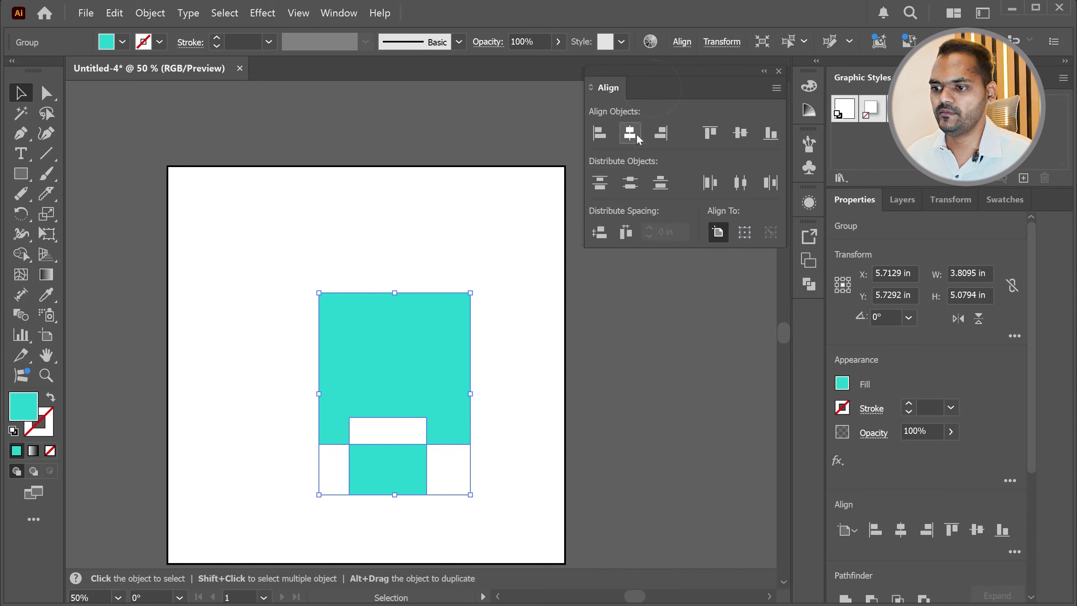
key(ctrl+z)
Select both squares and align them by their left edges
click(543, 453)
drag(527, 512, 304, 323)
click(603, 136)
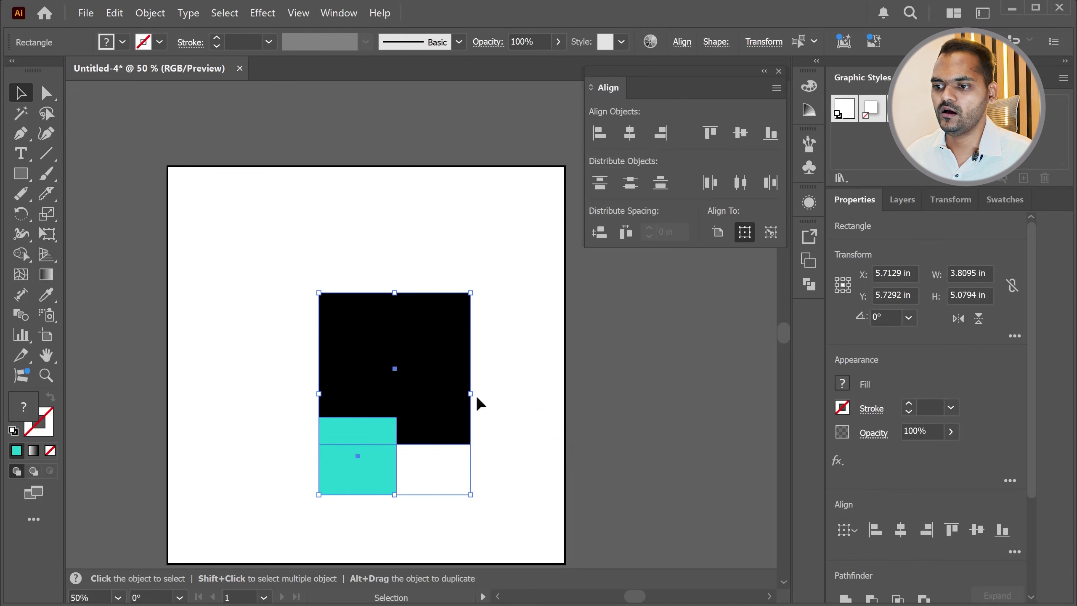
Align the turquoise and black squares by their horizontal and vertical centers, and reselect both squares
click(453, 515)
drag(464, 533, 321, 417)
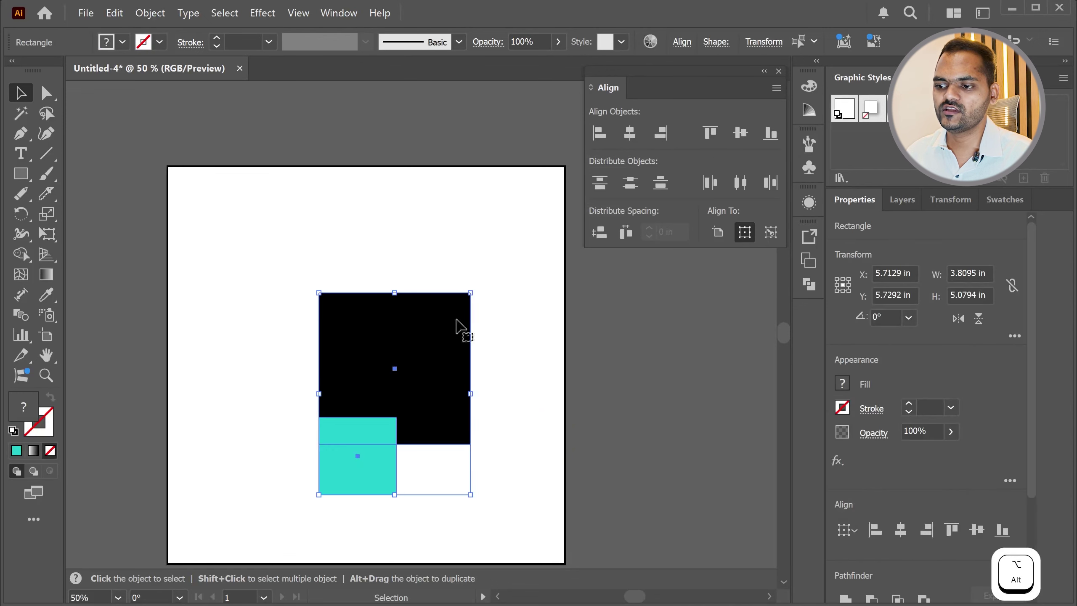
click(630, 135)
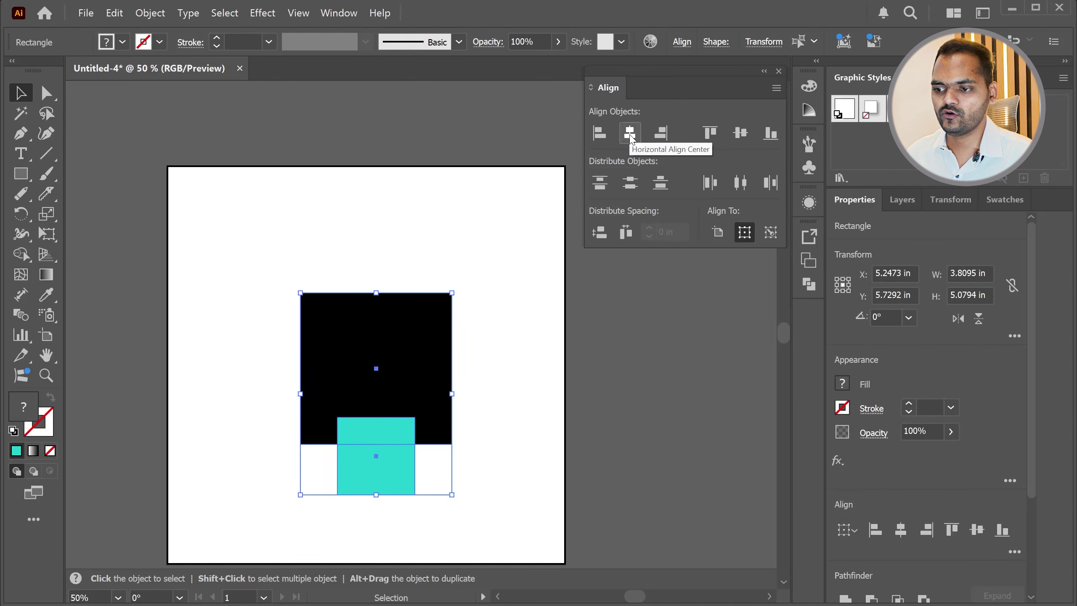
click(741, 134)
click(468, 428)
drag(501, 534, 231, 252)
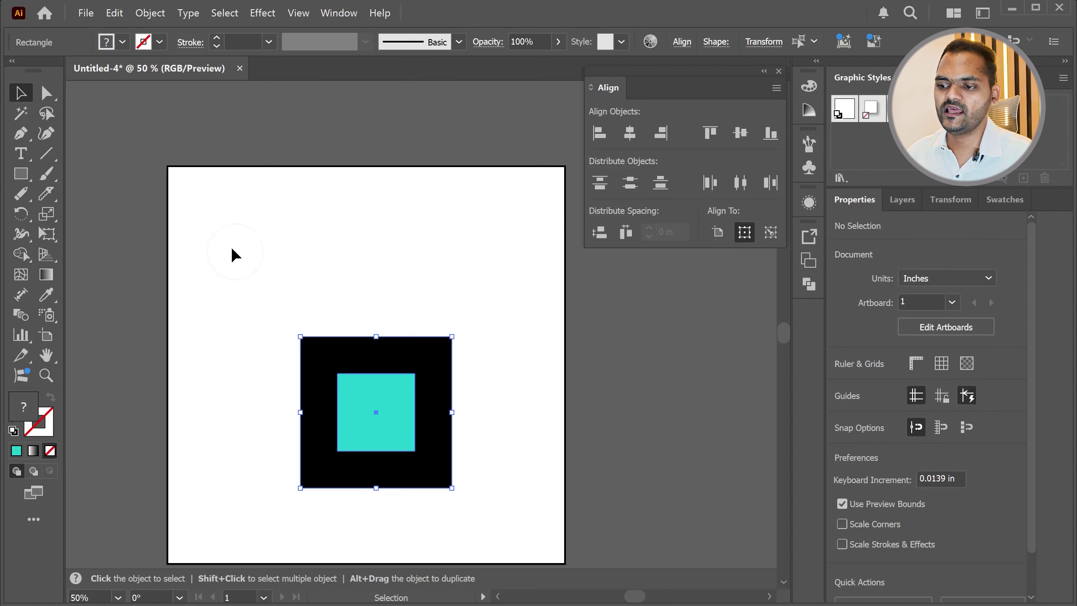
Try the left, right, top, vertical center and bottom alignments on the two squares, and restore the horizontal and vertical center alignment
click(601, 140)
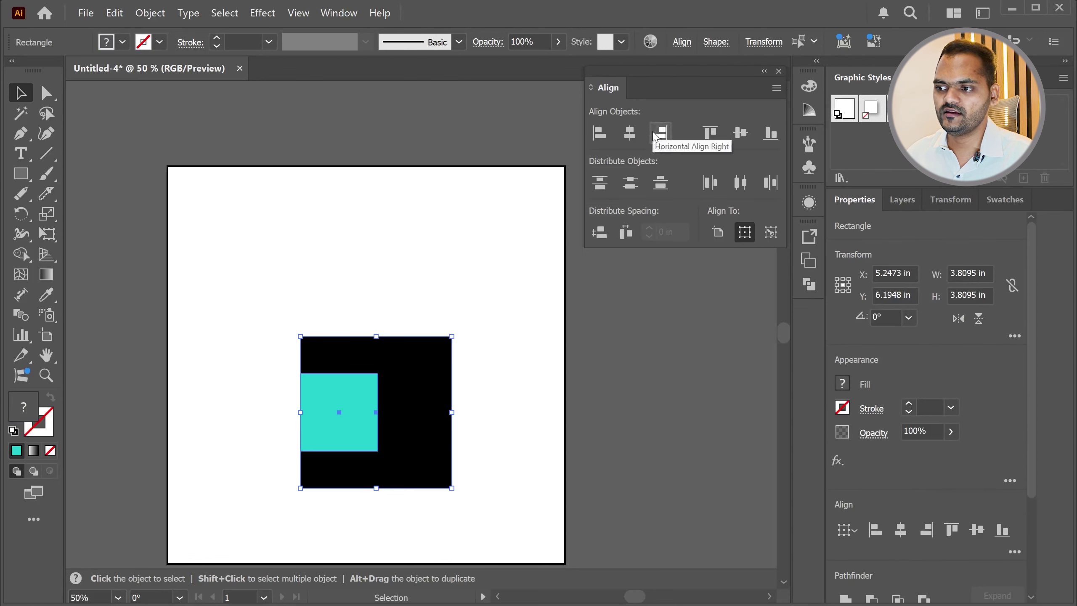
click(668, 137)
click(712, 132)
click(746, 135)
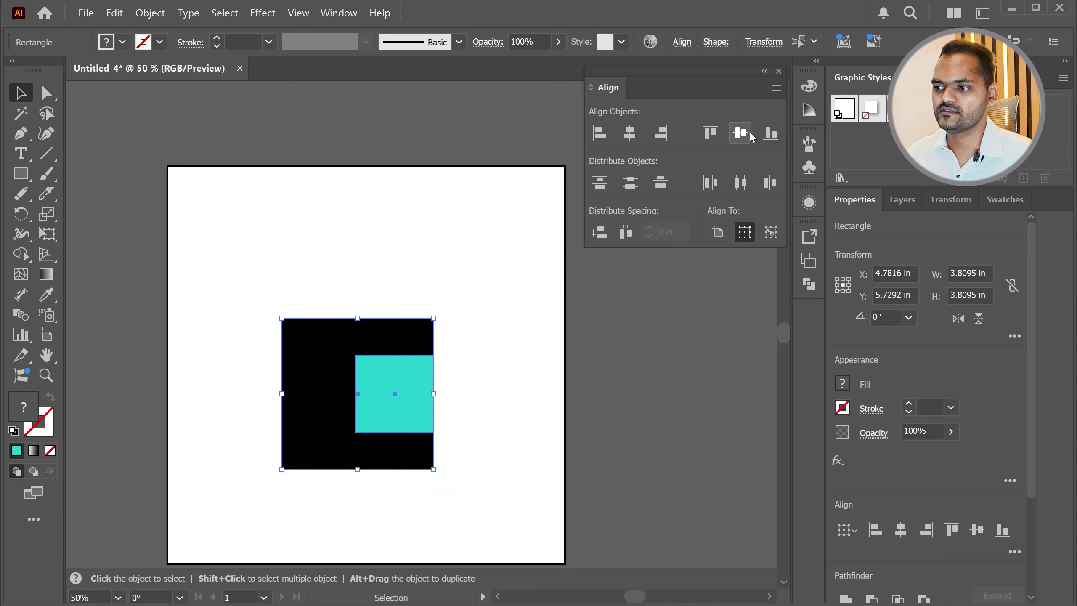
click(771, 134)
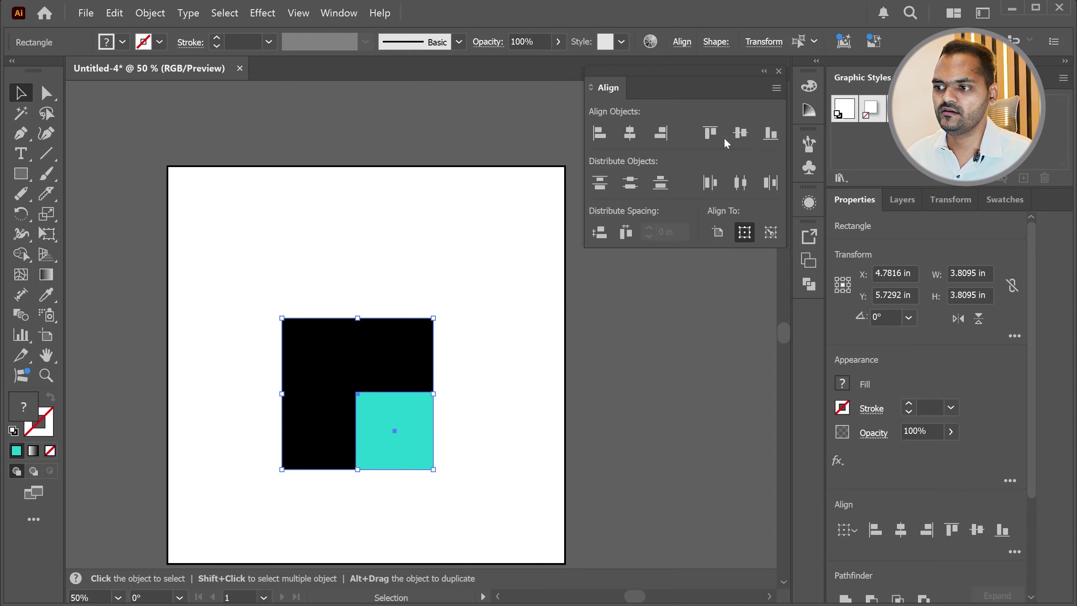
click(630, 134)
click(740, 133)
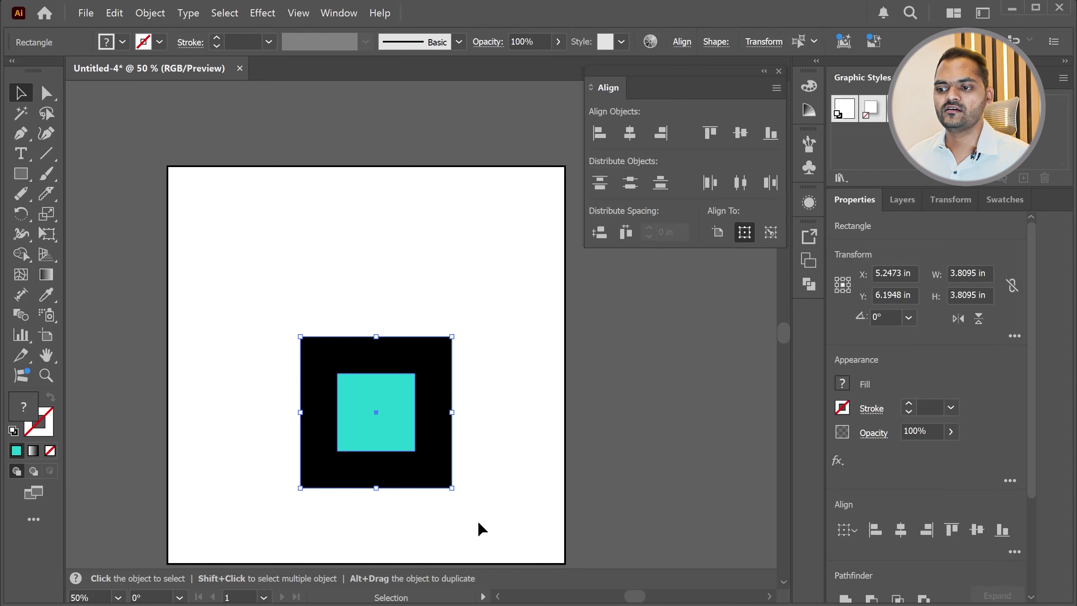
Select both squares and delete them to clear the artboard
click(494, 521)
drag(385, 472, 217, 244)
key(Delete)
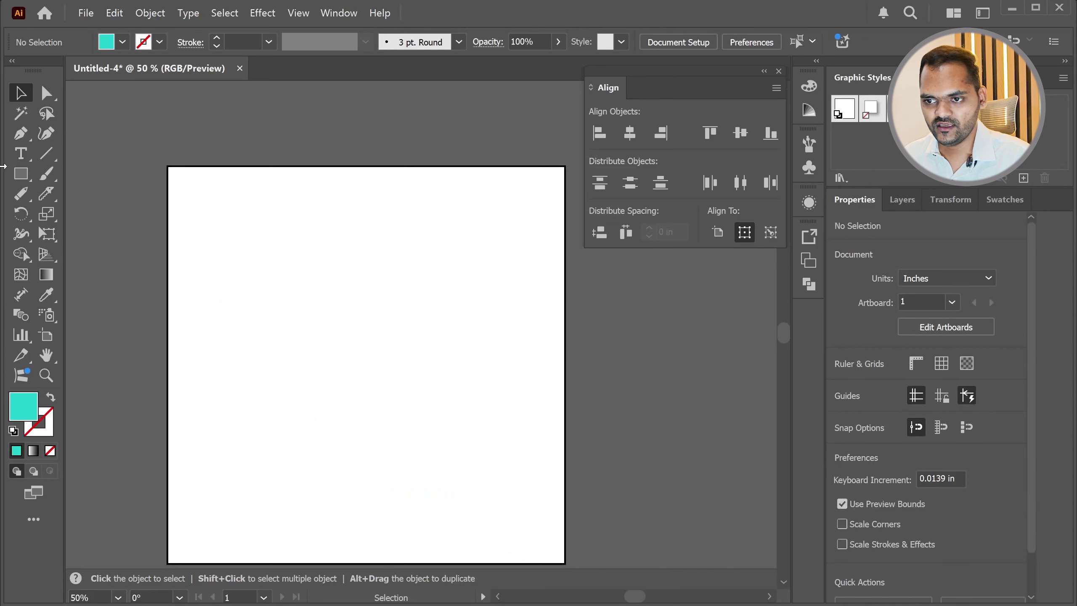
Draw a horizontal bar about 2.52 in wide and 0.8 in high, and fill it with 000000
click(20, 174)
drag(249, 300, 350, 332)
double_click(23, 406)
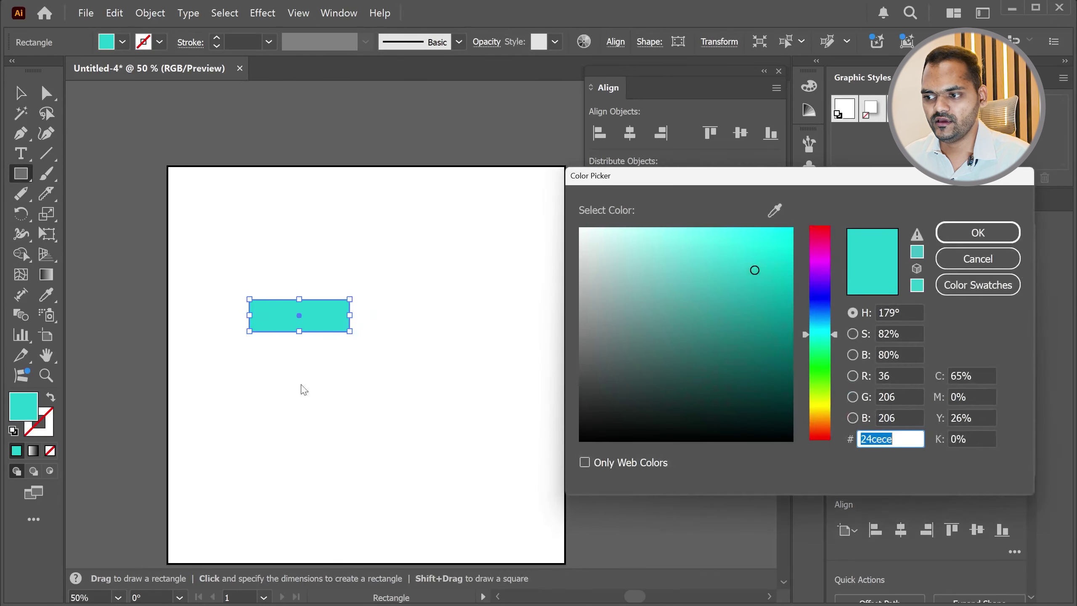
text(000000)
click(978, 233)
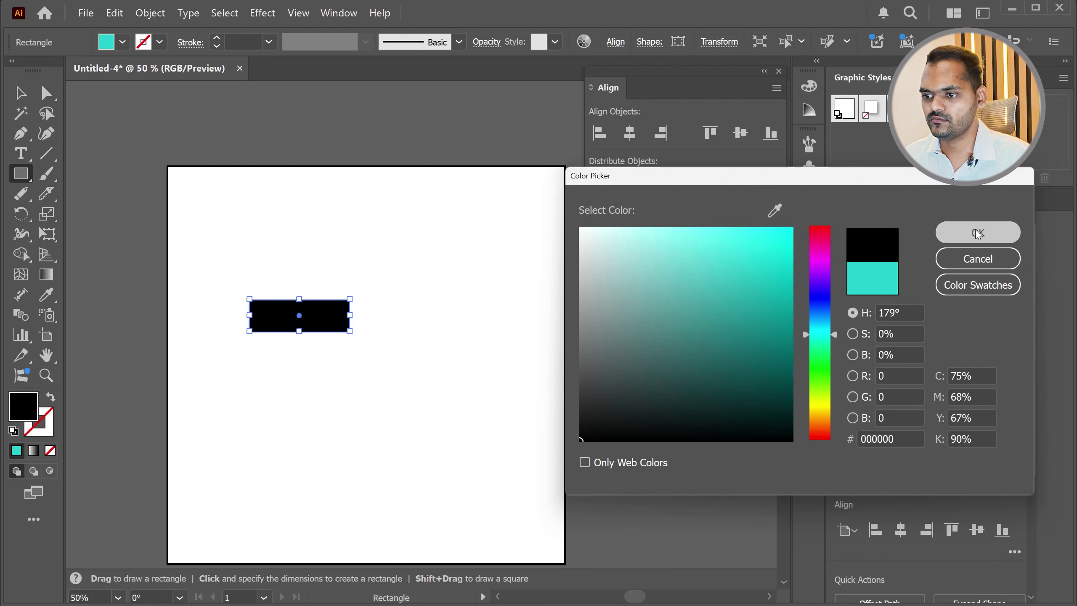
Duplicate the black bar to form a column of three unevenly spaced bars, and select all of them
click(20, 93)
drag(315, 321, 301, 444)
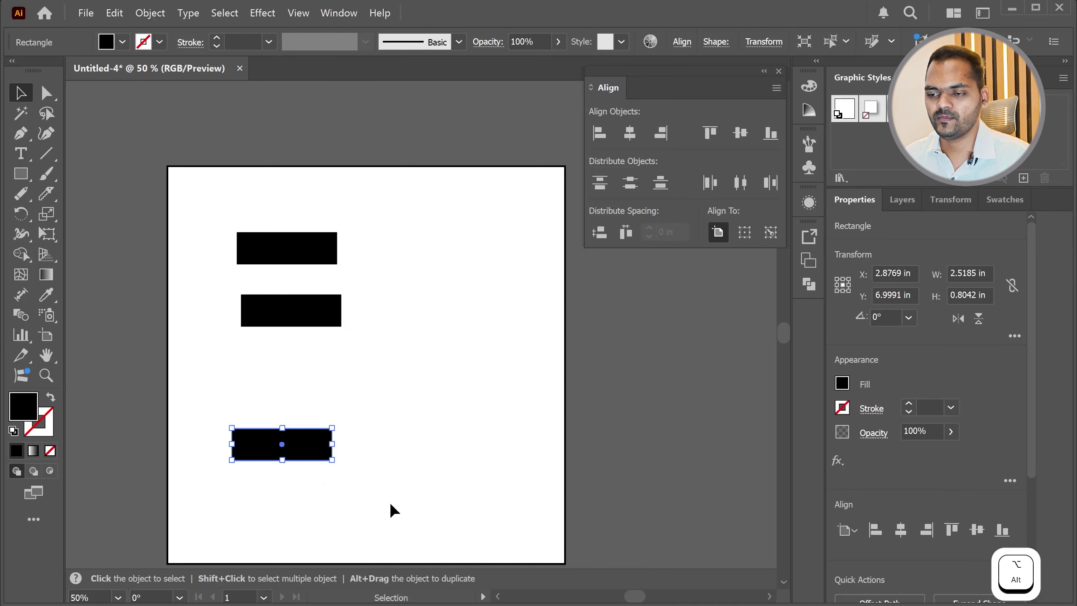
click(417, 515)
click(161, 193)
key(ctrl+a)
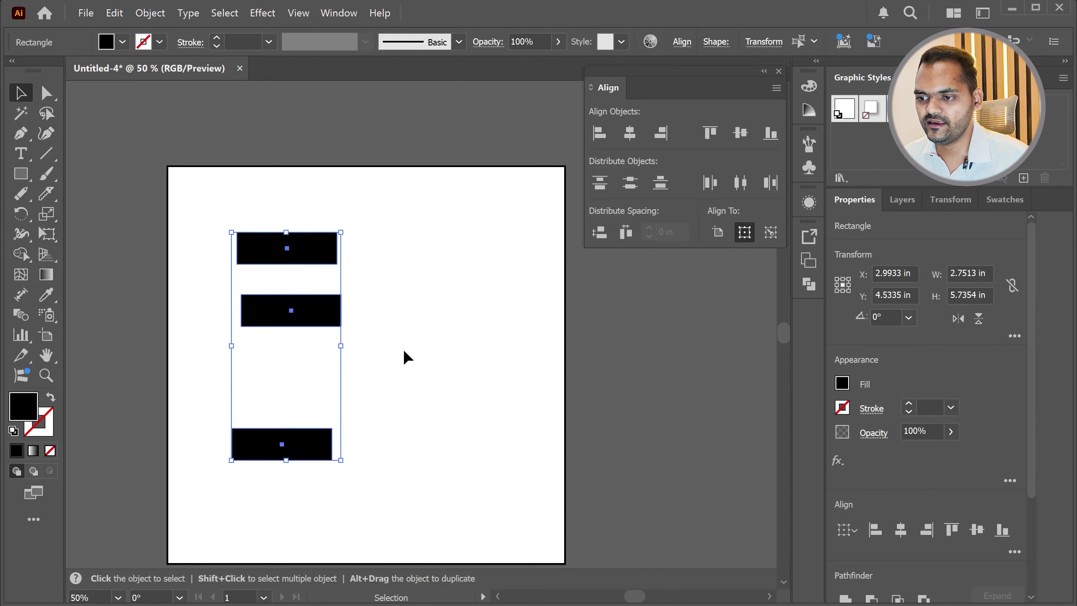
Move the bottom bar up and to the left of the other bars, and select all three bars
click(416, 351)
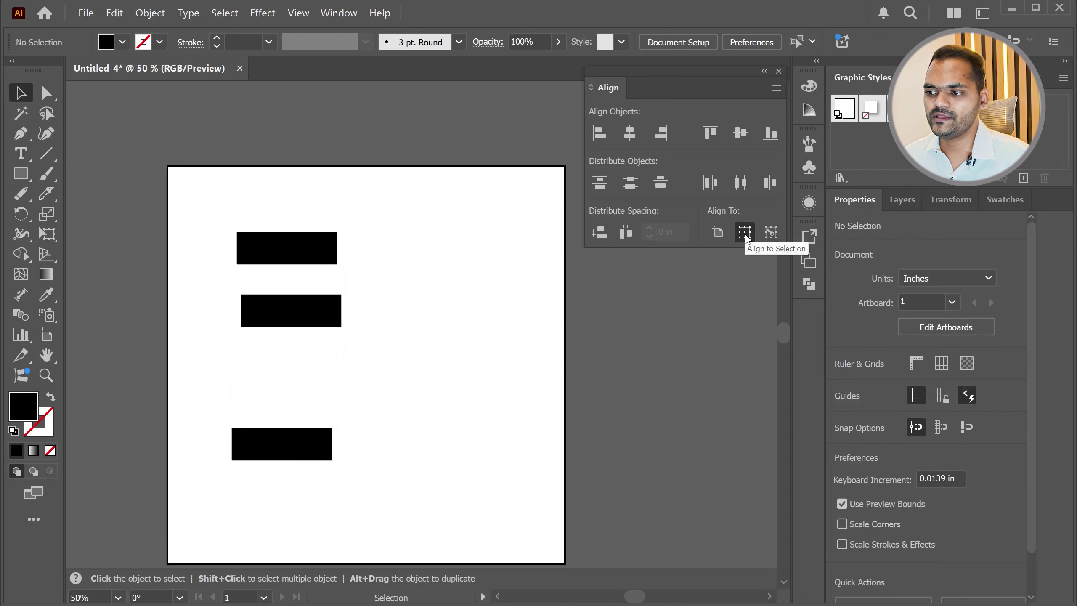
drag(270, 428, 225, 375)
drag(469, 454, 179, 241)
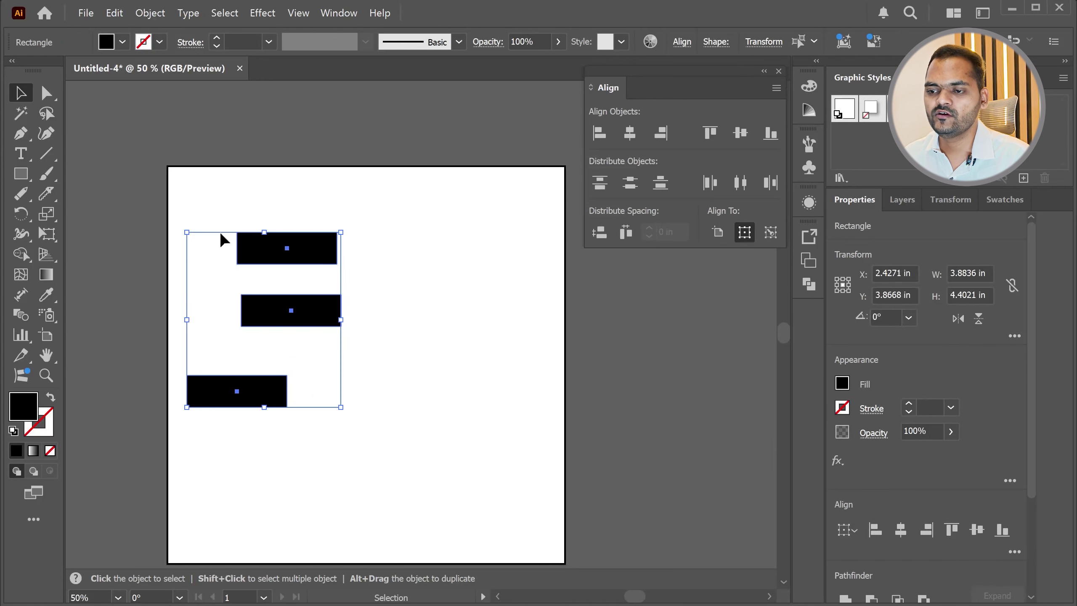
Try aligning the three bars by their horizontal centers, and undo it
click(631, 133)
click(458, 327)
key(ctrl+z)
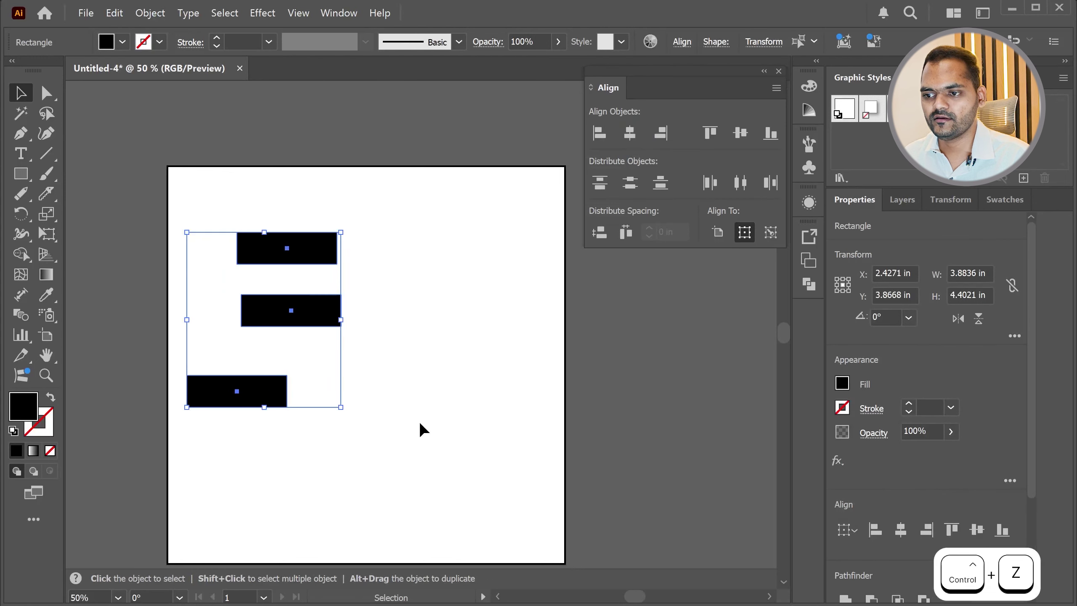
Set the alignment reference to the artboard, try aligning the three bars to its left edge, and undo that alignment
click(719, 233)
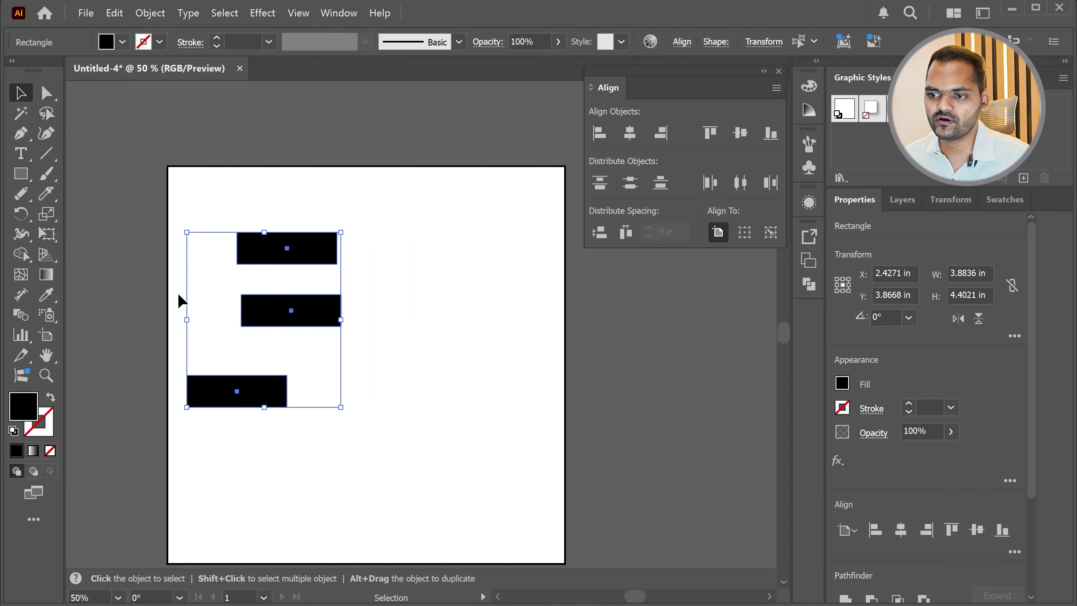
click(599, 133)
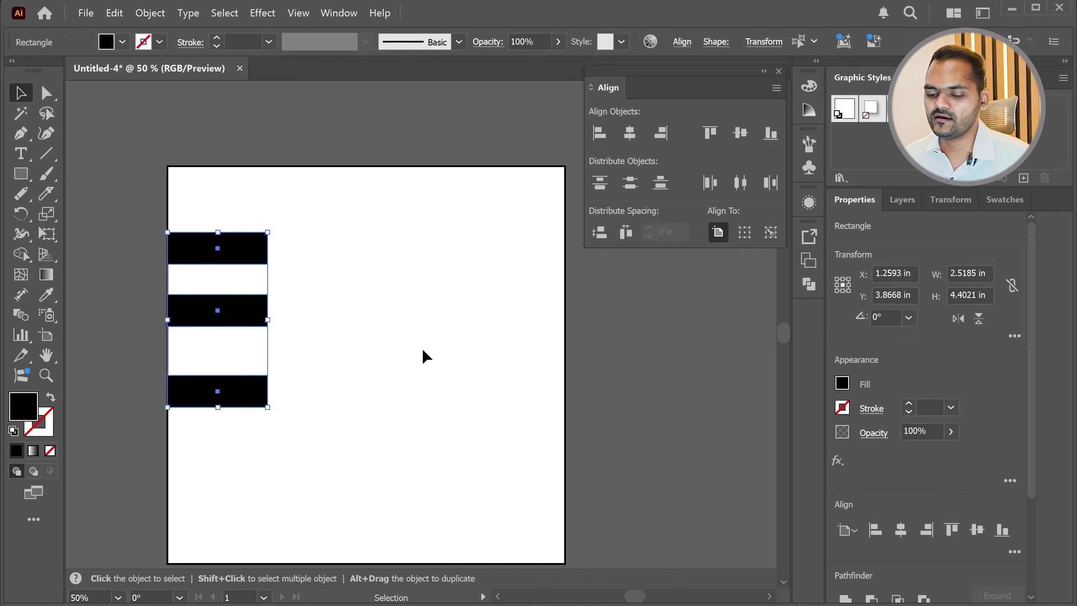
key(ctrl+z)
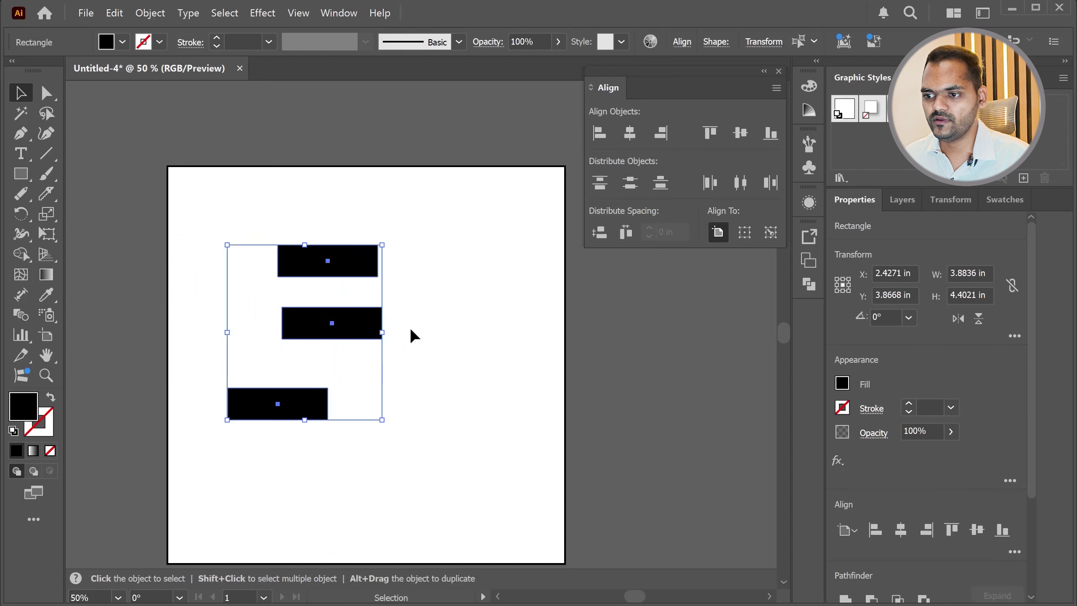
Move the top bar in line with the bottom bar, and align all three bars to the artboard's right edge
click(379, 291)
drag(376, 261, 326, 260)
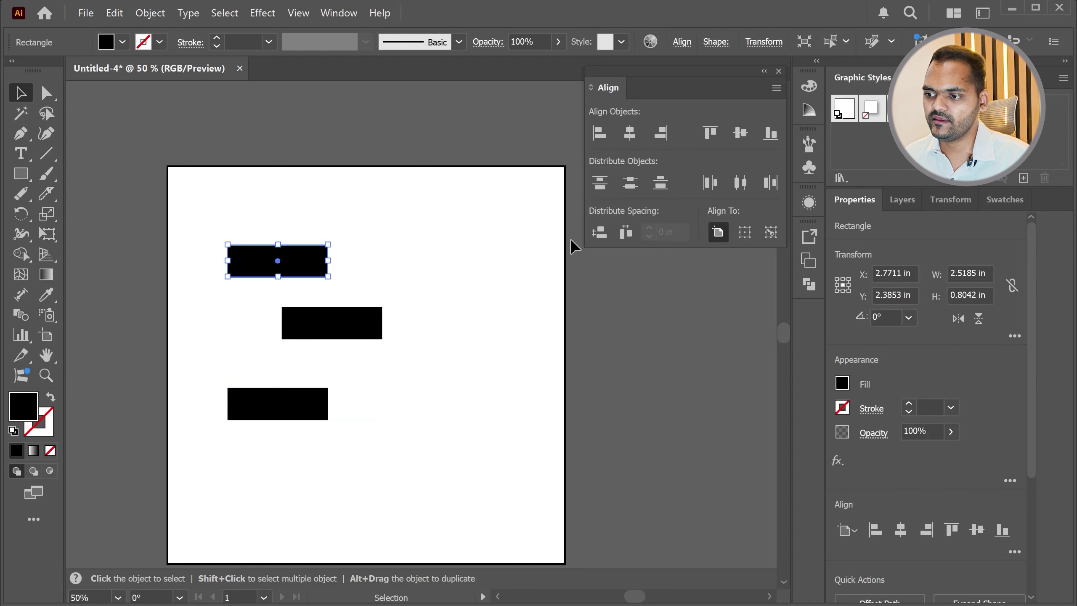
drag(414, 198, 188, 496)
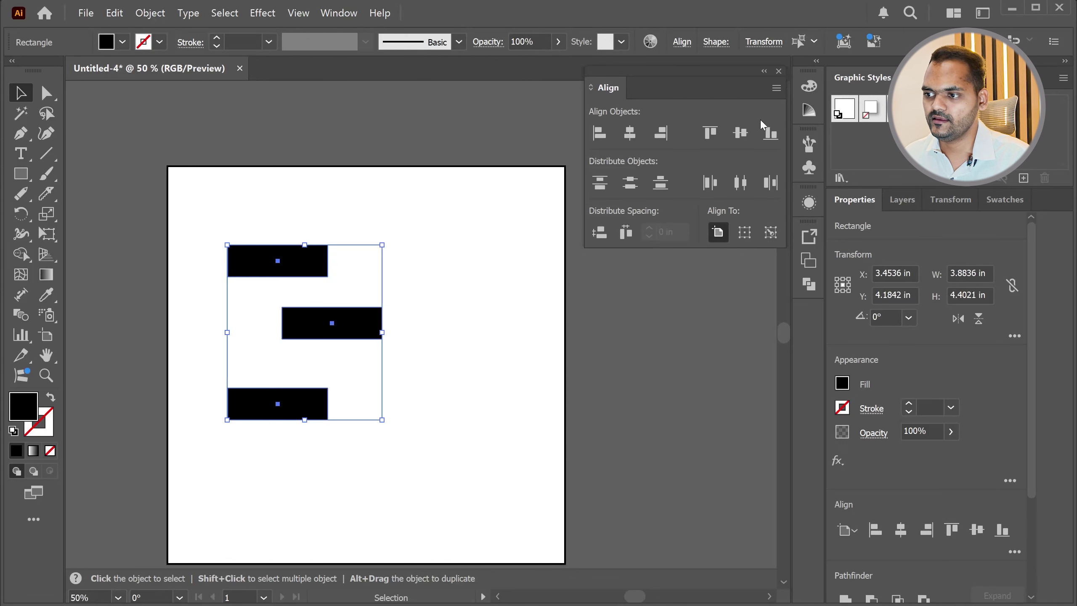
click(662, 136)
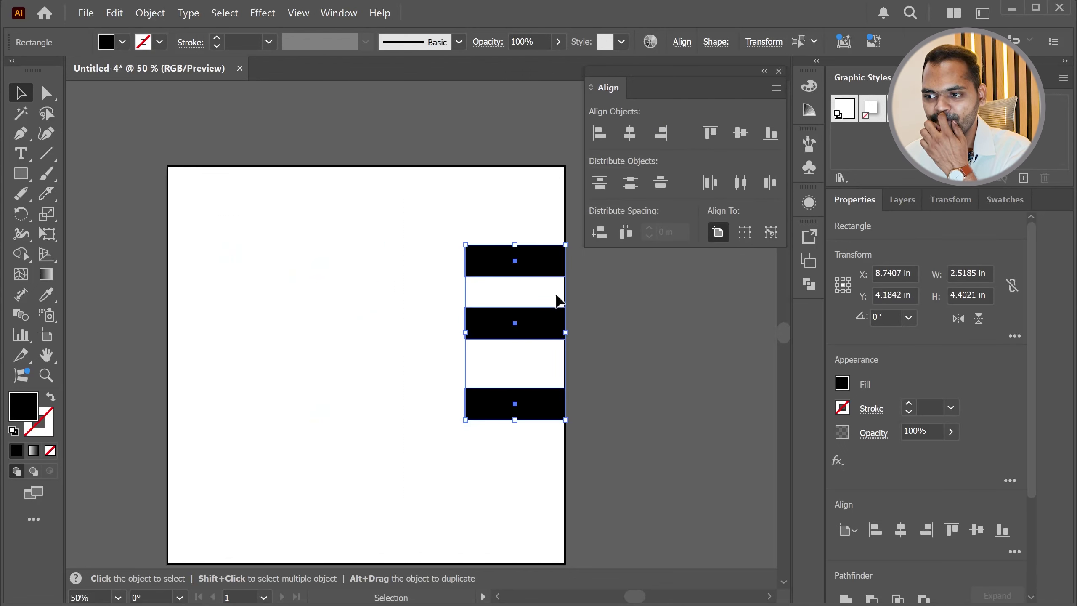
Move the three aligned bars together back to about the middle of the artboard
click(358, 303)
drag(598, 457, 597, 457)
drag(499, 331, 338, 339)
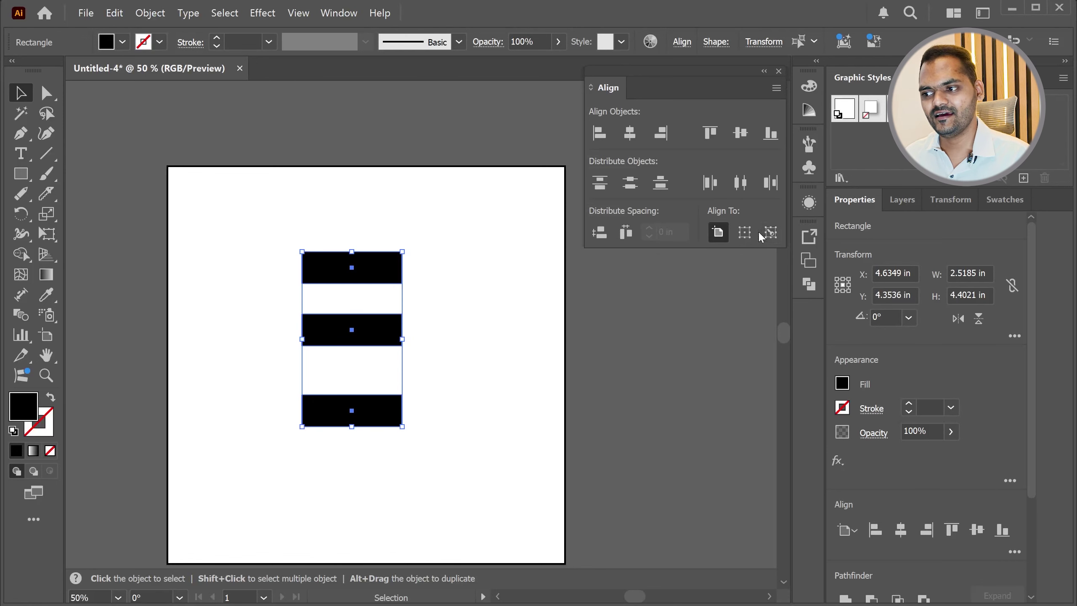
Try the Align to Key Object option, selecting the middle bar and the top bar individually
click(572, 361)
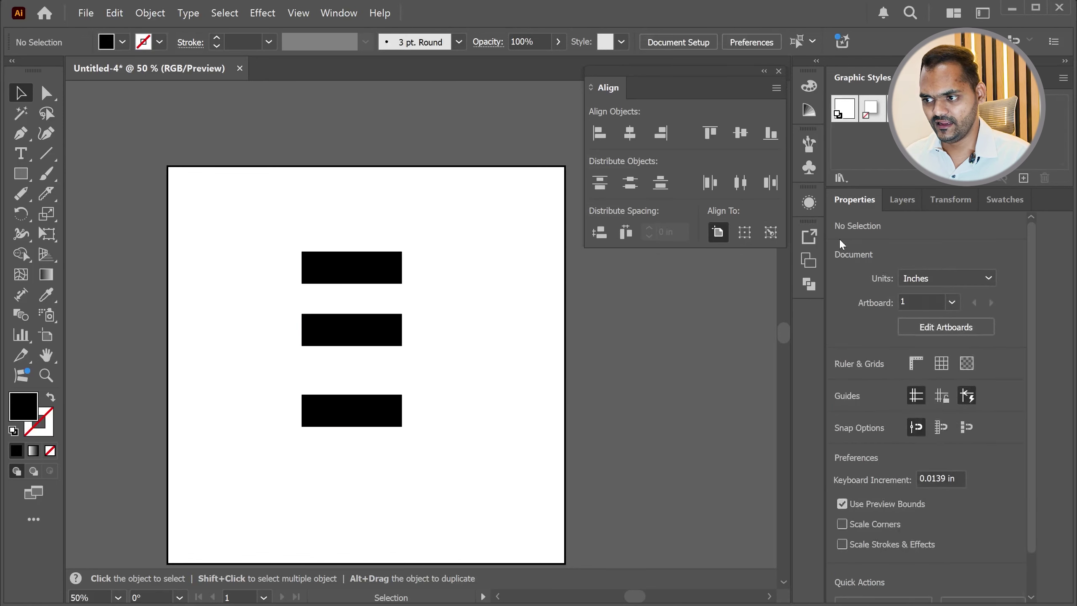
click(772, 235)
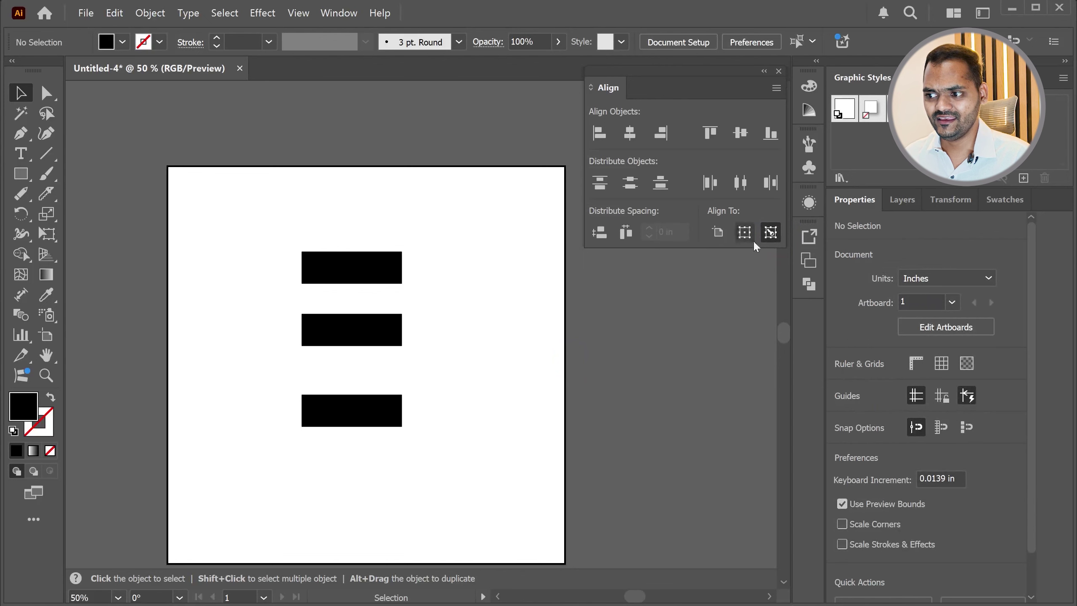
click(347, 335)
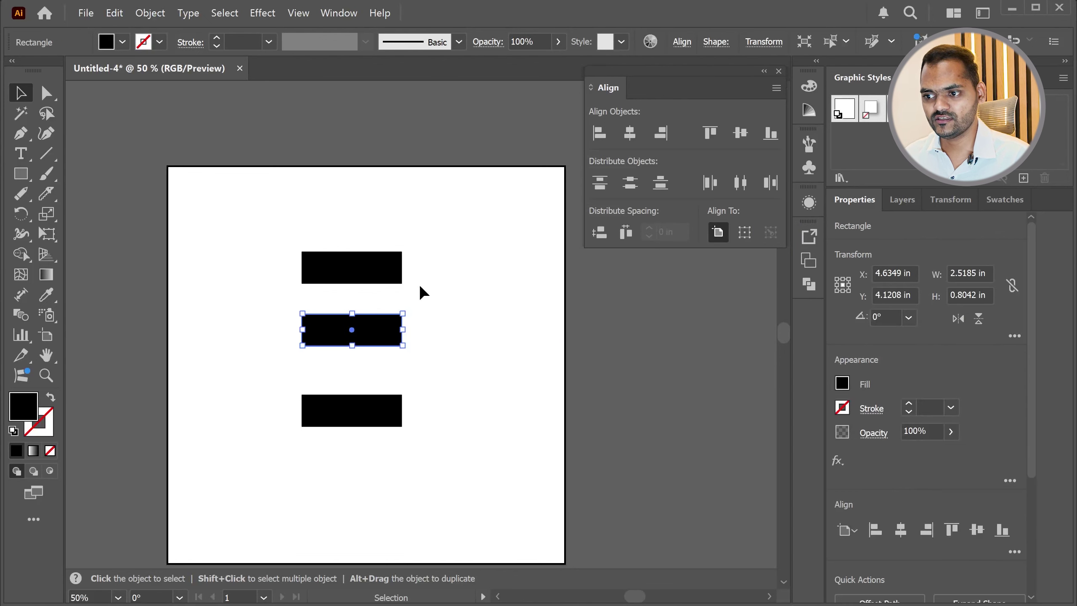
click(370, 267)
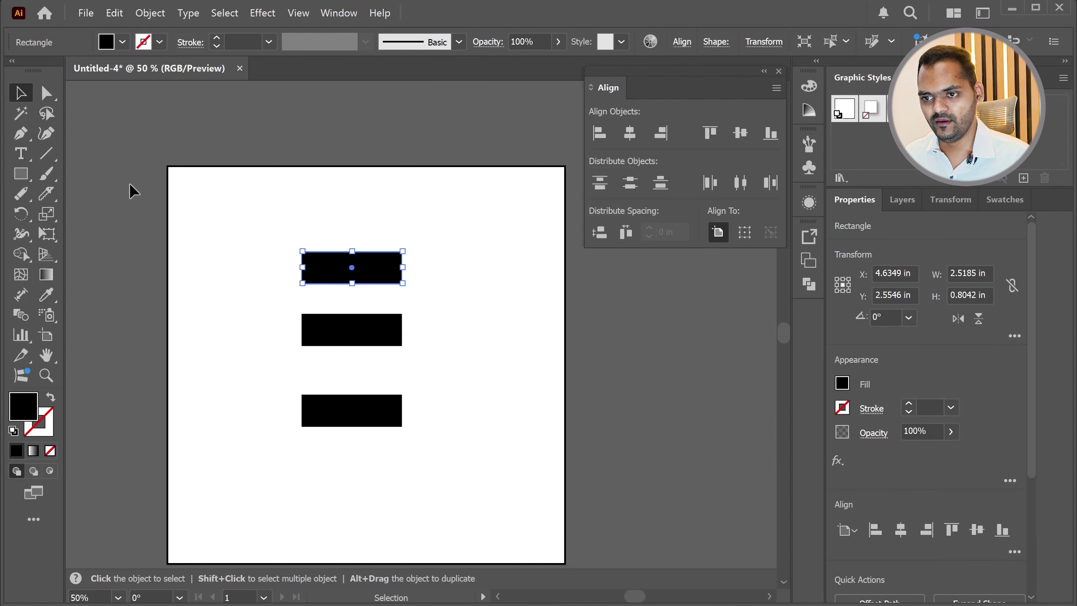
click(168, 198)
Offset the middle bar to the right of the other two, at about X 5.89 in and Y 4.27 in
drag(339, 328, 369, 333)
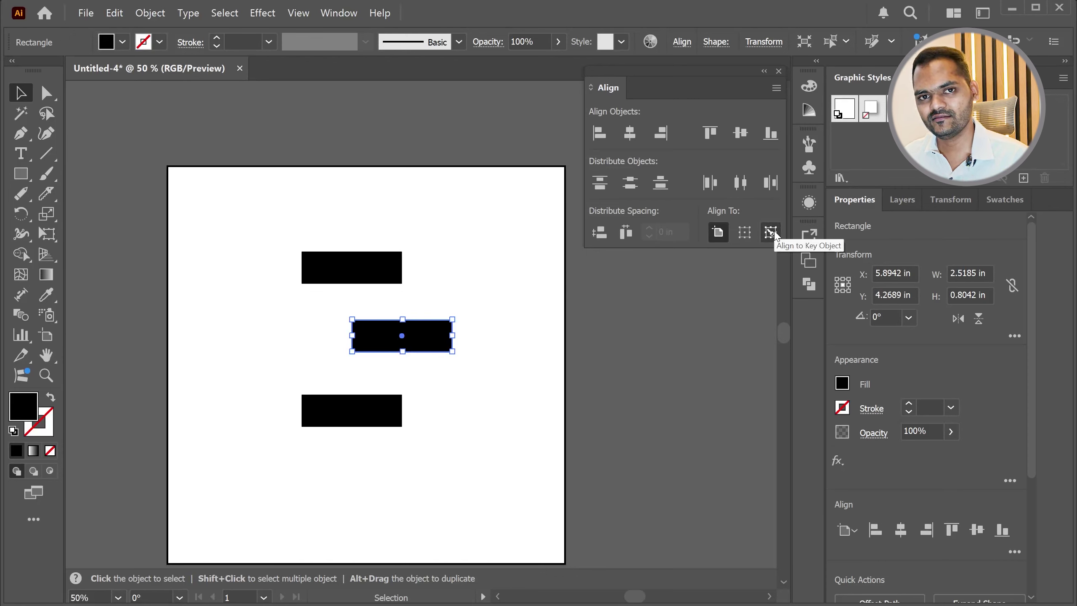
drag(513, 488, 220, 202)
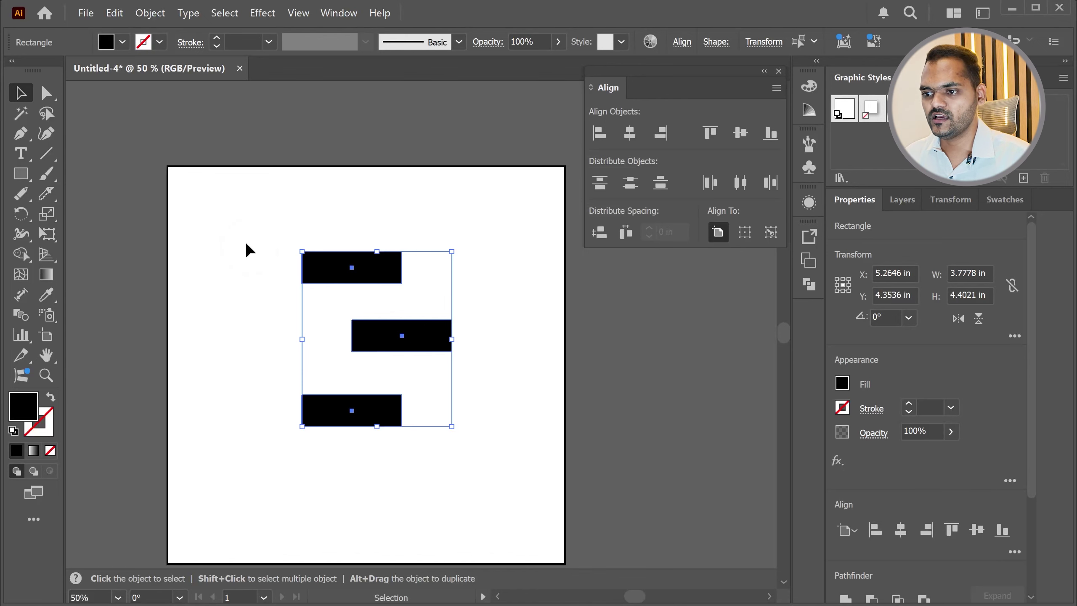
click(247, 245)
Move all three bars up and to the left, and lower the bottom bar to widen the gap above it
drag(431, 466, 432, 468)
drag(407, 336, 356, 307)
click(399, 432)
drag(294, 378, 299, 467)
click(219, 199)
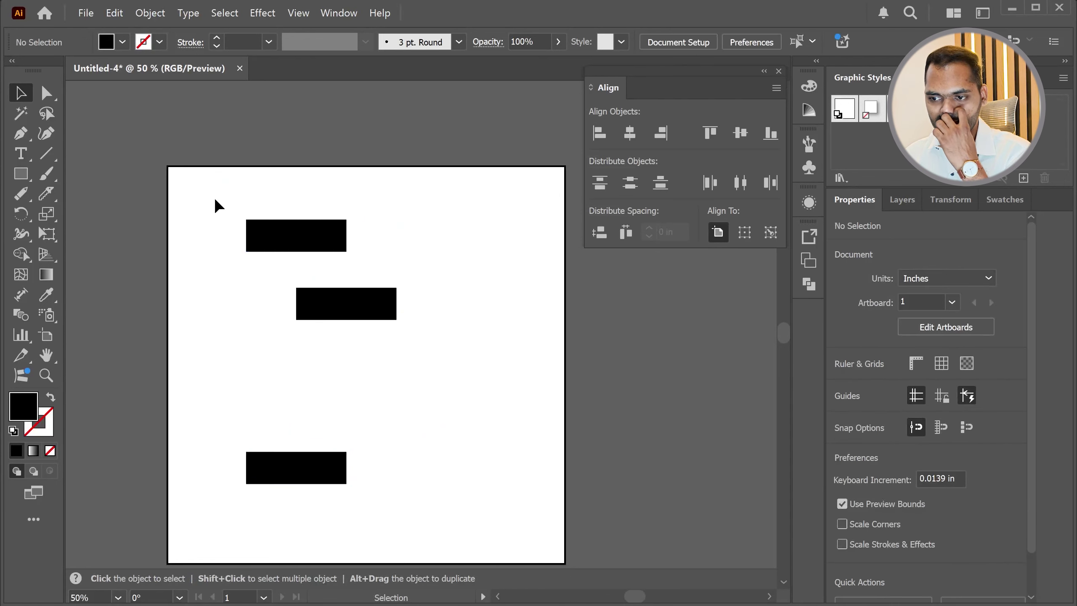
Try distributing the three bars by their top edges relative to the artboard, and undo it
drag(194, 188, 481, 533)
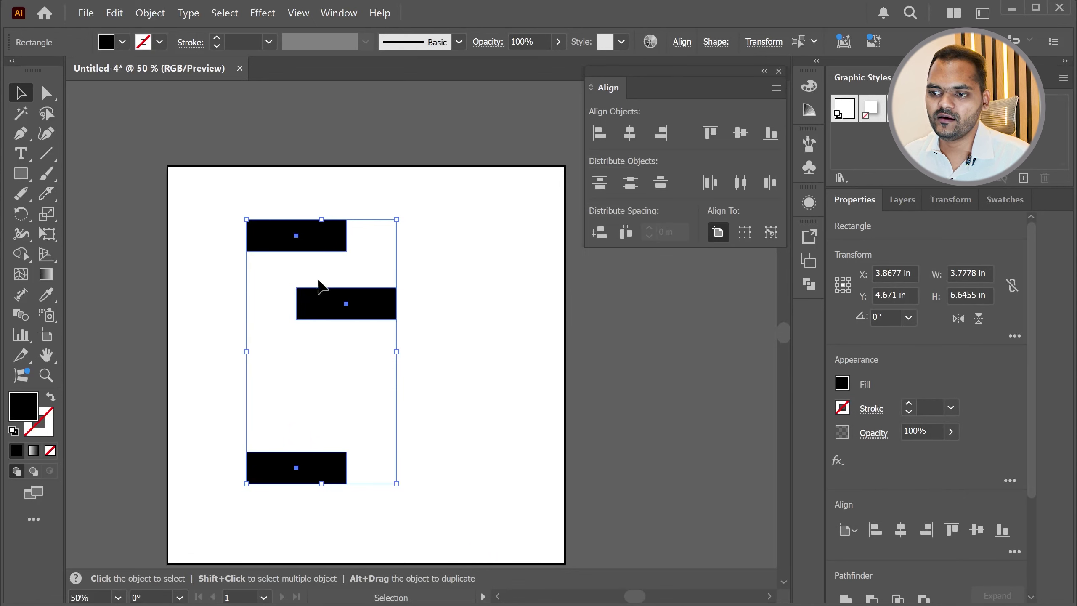
click(600, 187)
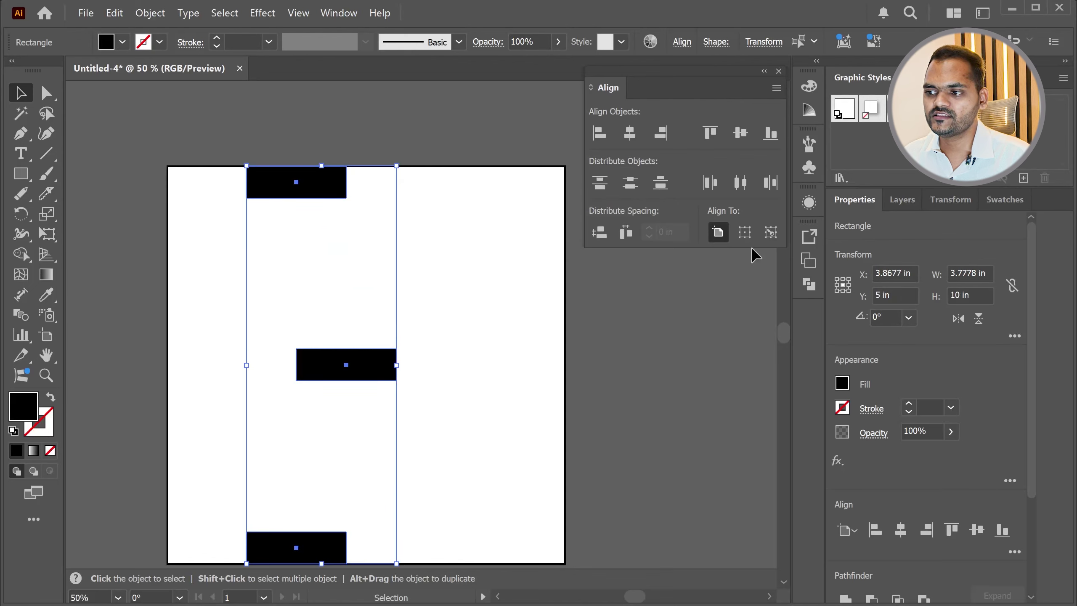
key(ctrl+z)
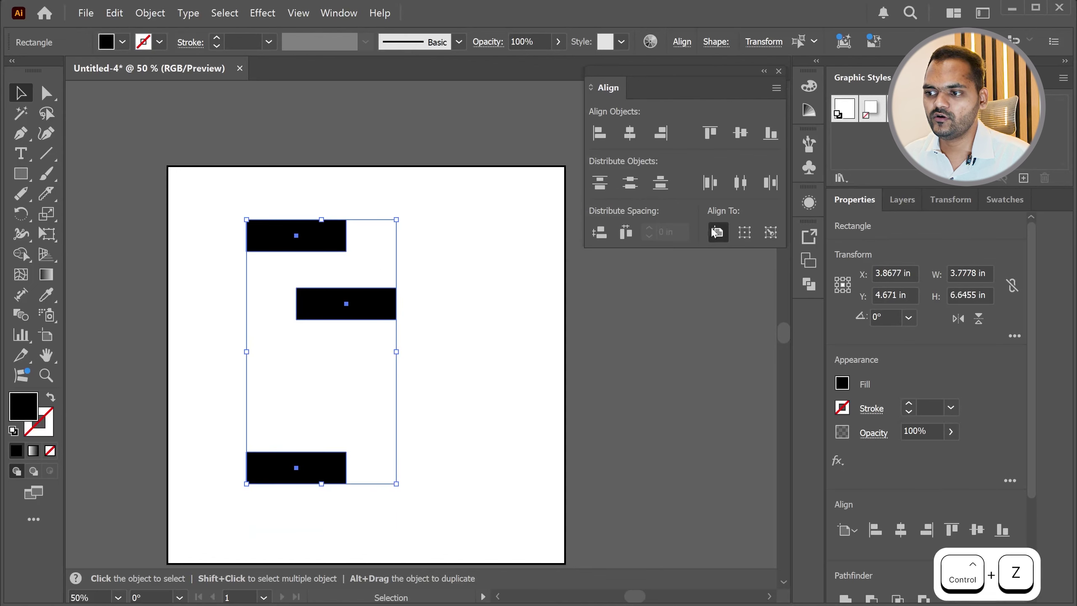
Distribute the three bars by their top edges relative to the selection, and align their horizontal centers
click(745, 234)
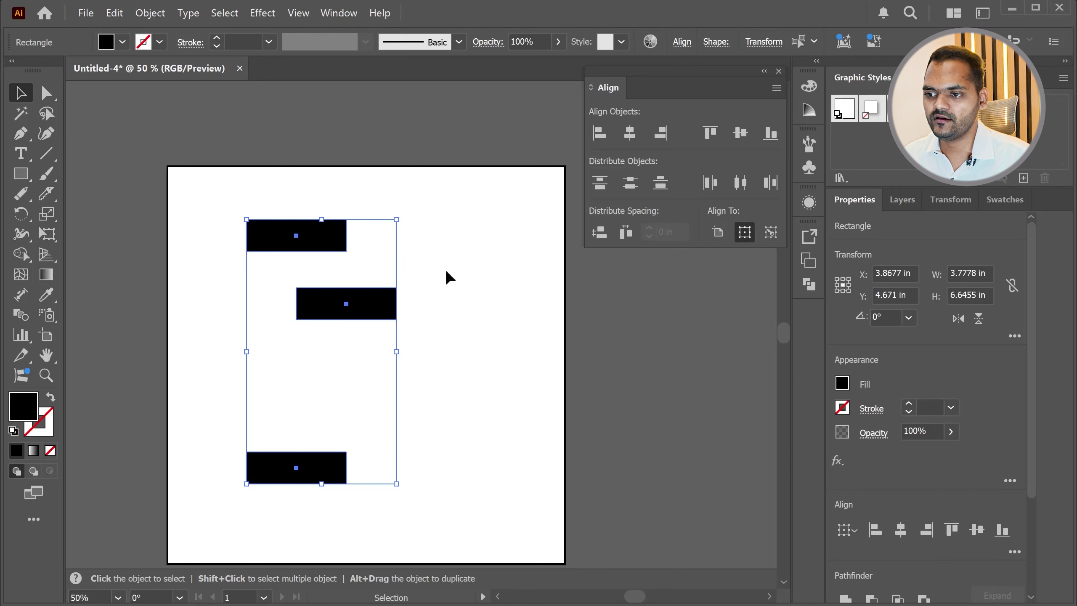
click(600, 184)
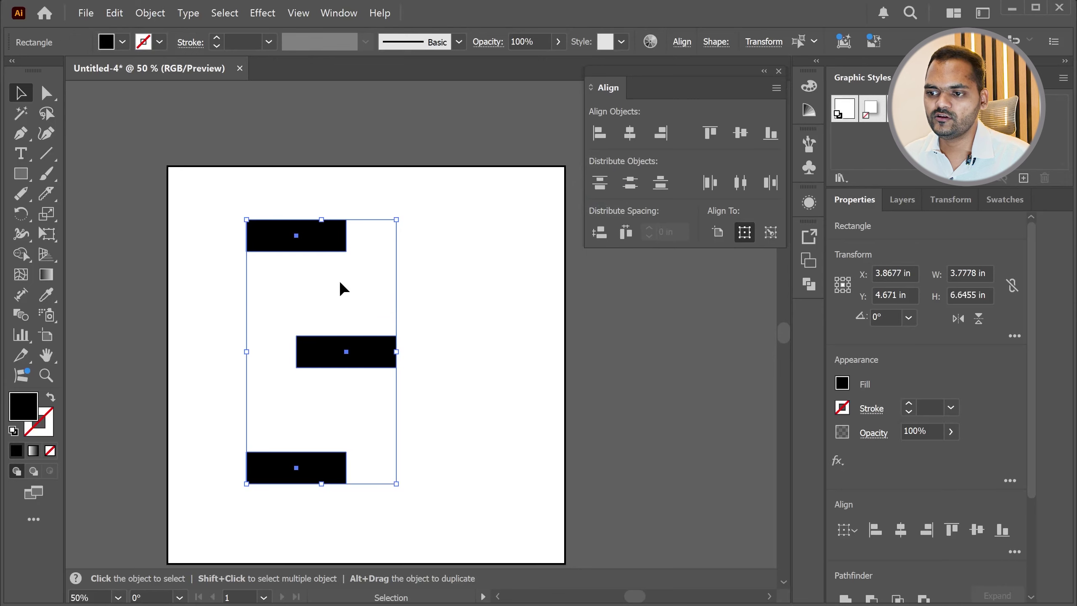
click(630, 133)
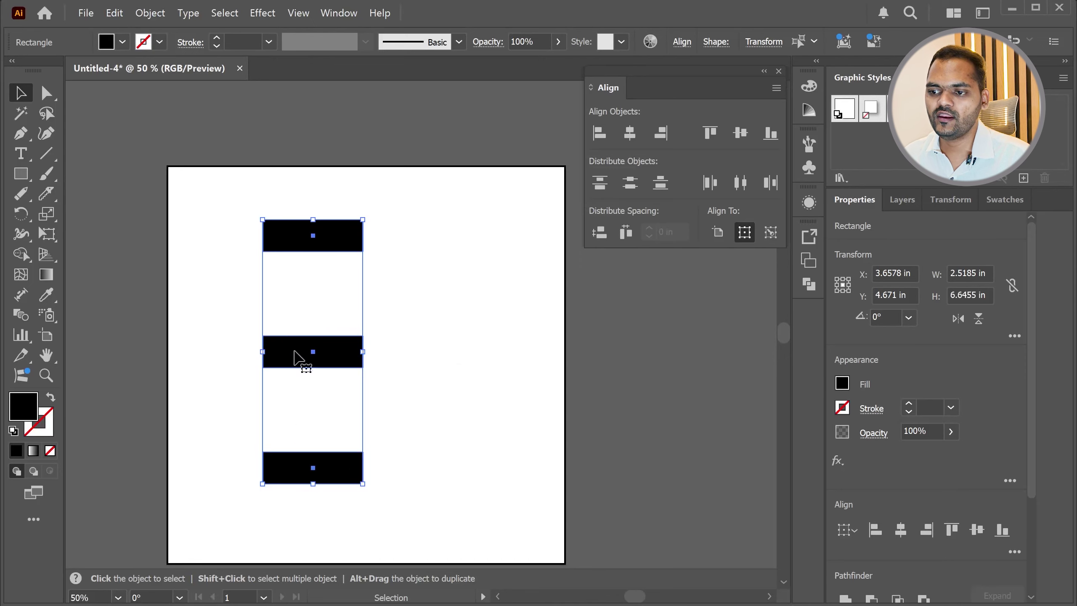
Undo the horizontal center alignment of the three bars
click(346, 263)
key(ctrl+z)
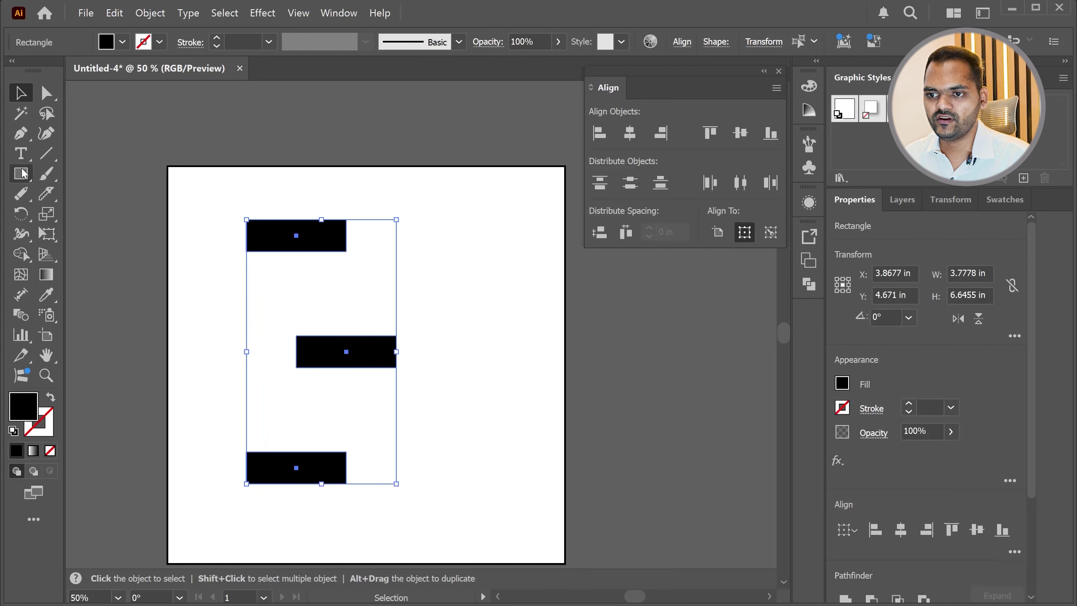
Draw a black 1 pt horizontal line about 1.55 in long level with the top bar's upper edge, and duplicate it downward twice at equal spacing
click(45, 153)
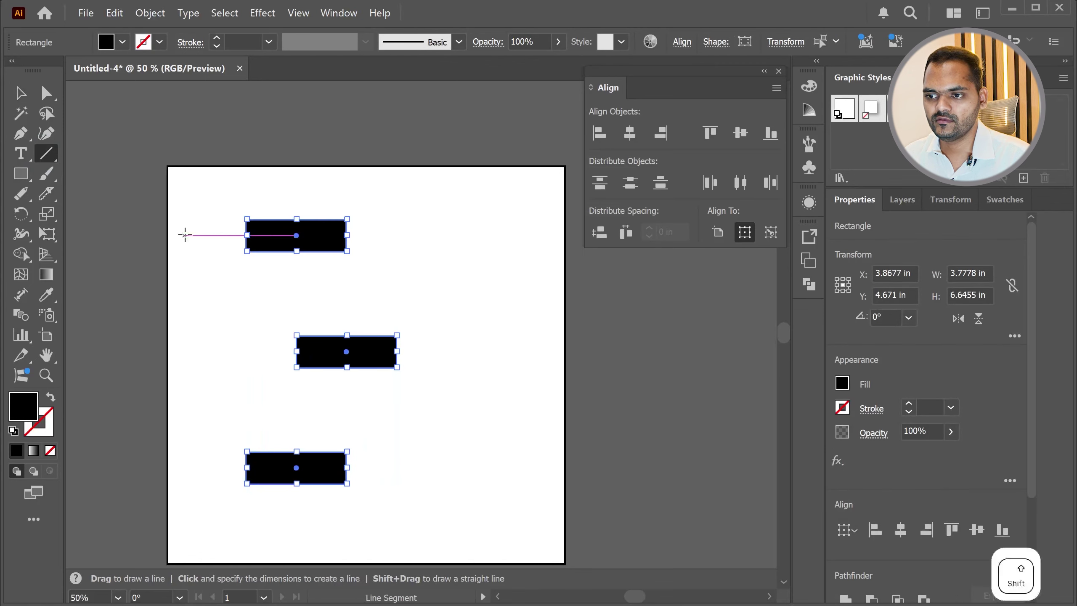
mouse_move(181, 219)
mouse_down()
mouse_move(379, 217)
mouse_move(241, 219)
mouse_move(220, 241)
mouse_move(221, 218)
mouse_move(218, 250)
mouse_up()
click(20, 93)
key(ctrl+z)
click(53, 411)
click(16, 450)
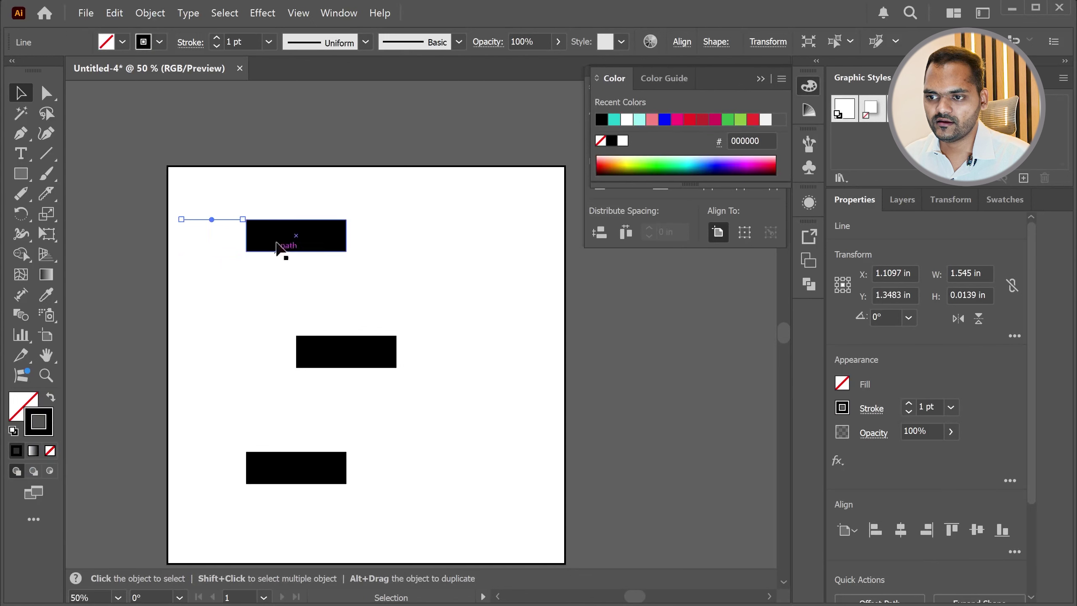
drag(232, 220, 241, 344)
key(ctrl+d)
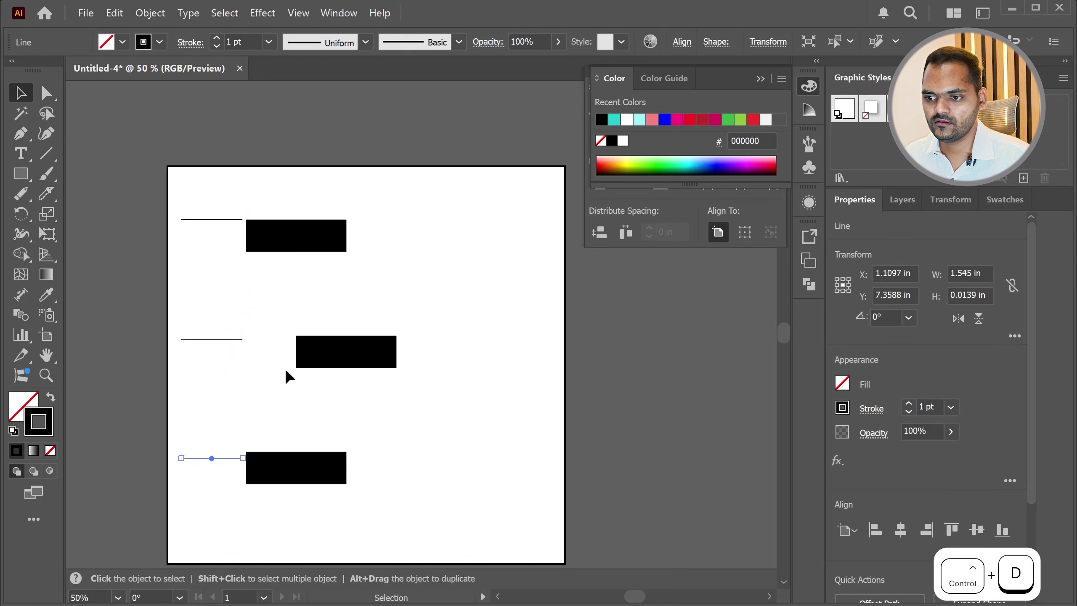
Shift the bottom bar slightly down, and move the middle bar down and left to about X 3.67 in and Y 5.5 in
click(414, 454)
click(280, 464)
drag(271, 464, 272, 475)
drag(375, 370, 341, 404)
Distribute the three displaced bars by their top edges relative to the selection, and align their horizontal centers
drag(416, 526, 278, 218)
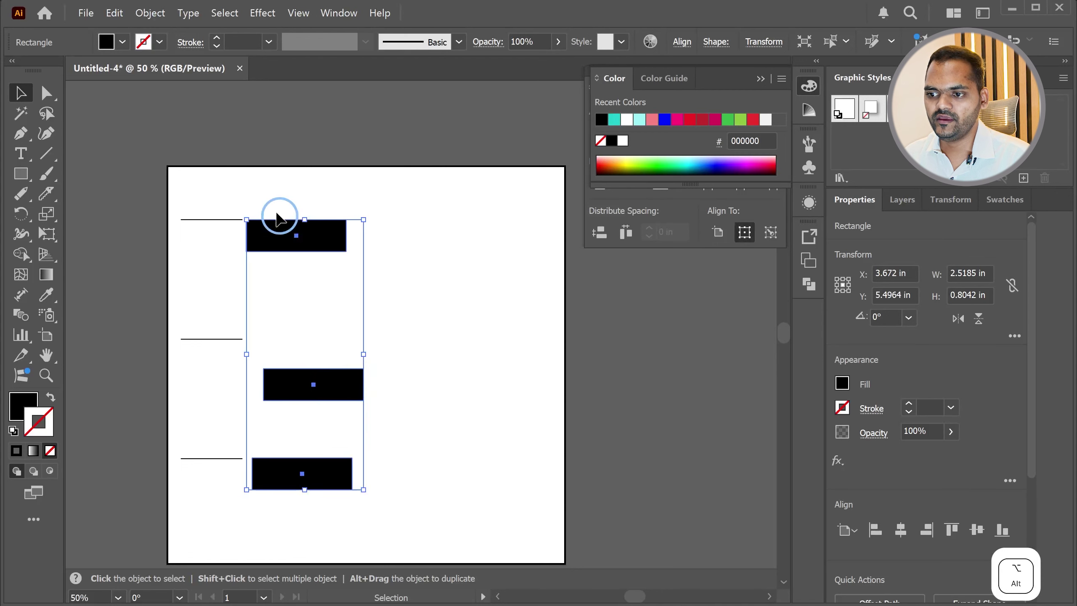
click(761, 78)
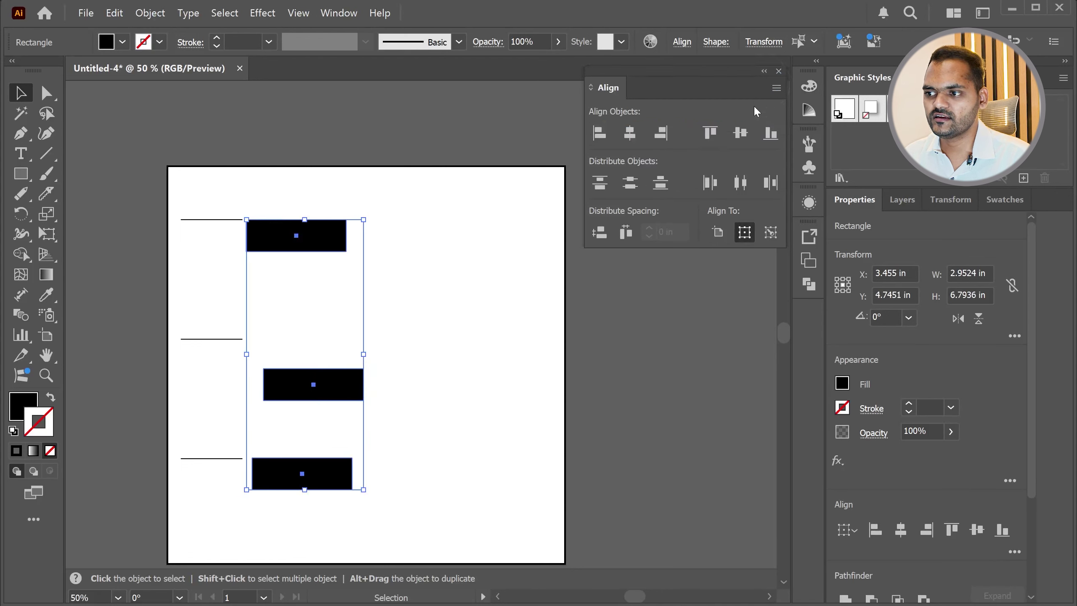
click(601, 185)
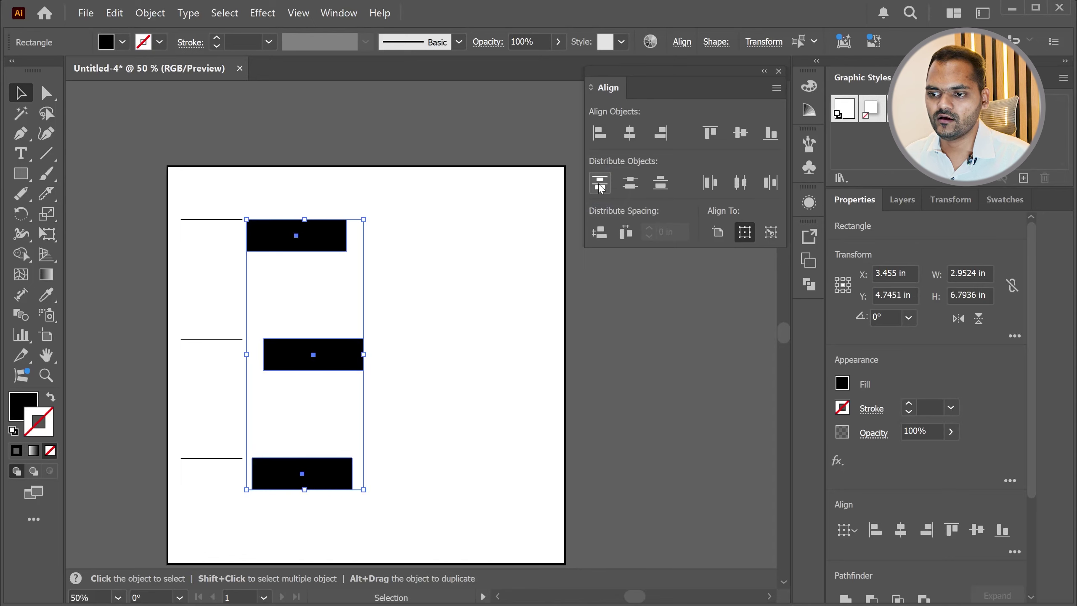
click(630, 134)
mouse_move(280, 361)
mouse_down()
mouse_move(270, 360)
mouse_move(280, 361)
mouse_up()
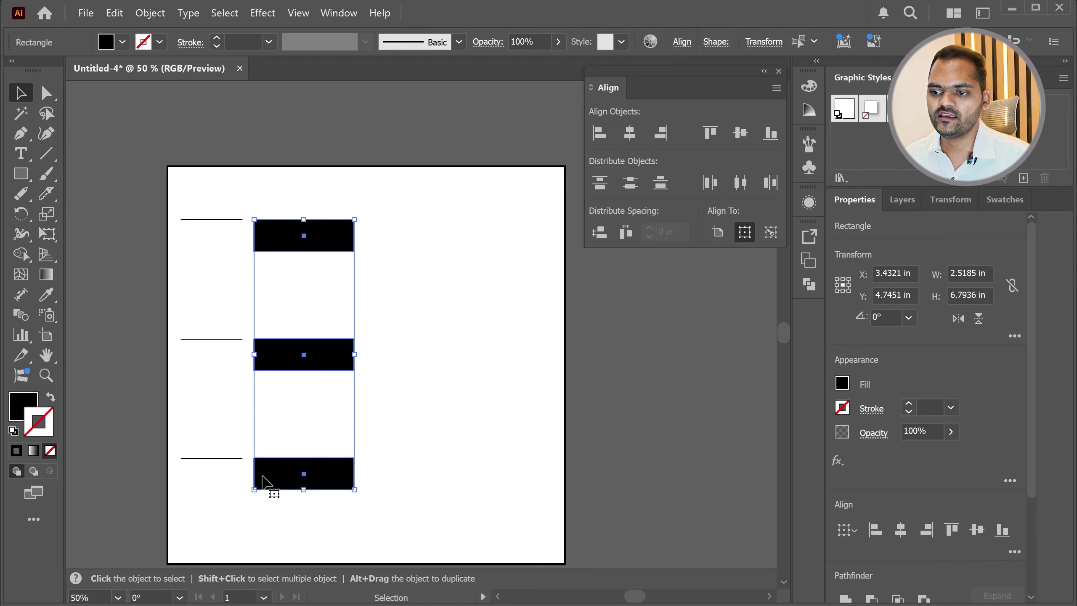
Raise the top and bottom bars so the outer lines meet their centers, and offset the middle bar downward
click(430, 276)
drag(270, 232, 268, 219)
drag(294, 480, 288, 466)
drag(308, 359, 314, 389)
Distribute the three bars by their vertical centers, align their horizontal centers, and shift them right to about X 4.04 in
drag(472, 515, 299, 216)
key(alt)
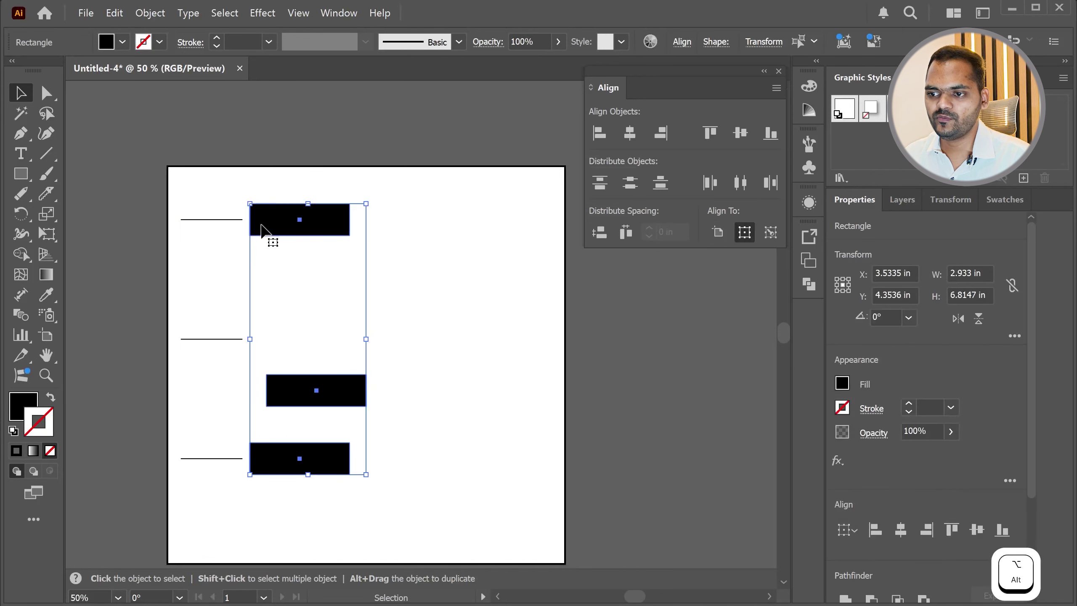
click(630, 183)
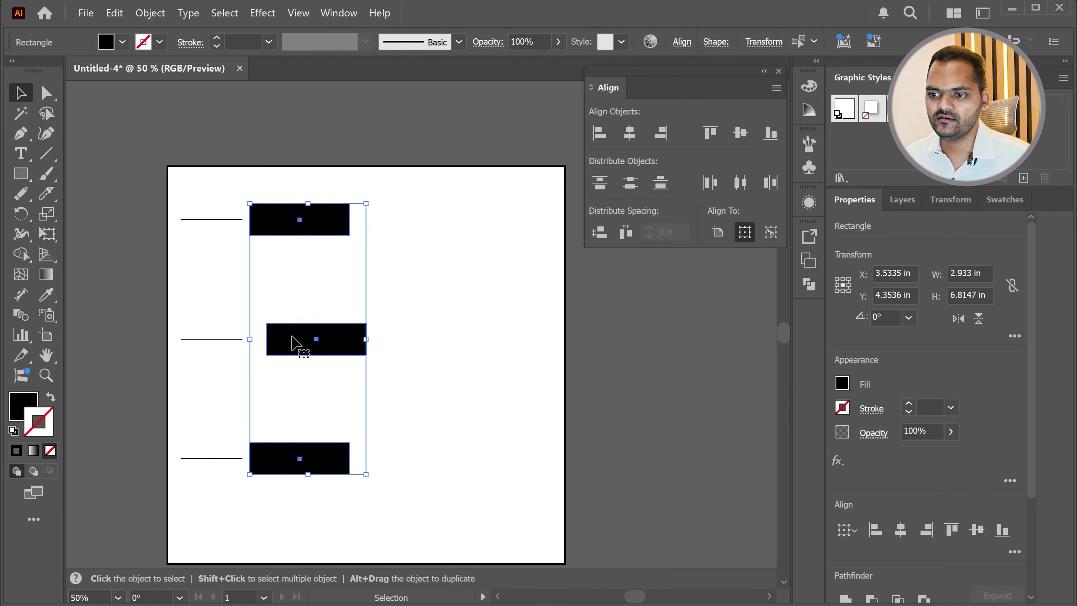
click(630, 133)
mouse_move(308, 341)
mouse_down()
mouse_move(280, 342)
mouse_move(324, 341)
mouse_move(257, 341)
mouse_move(325, 341)
mouse_up()
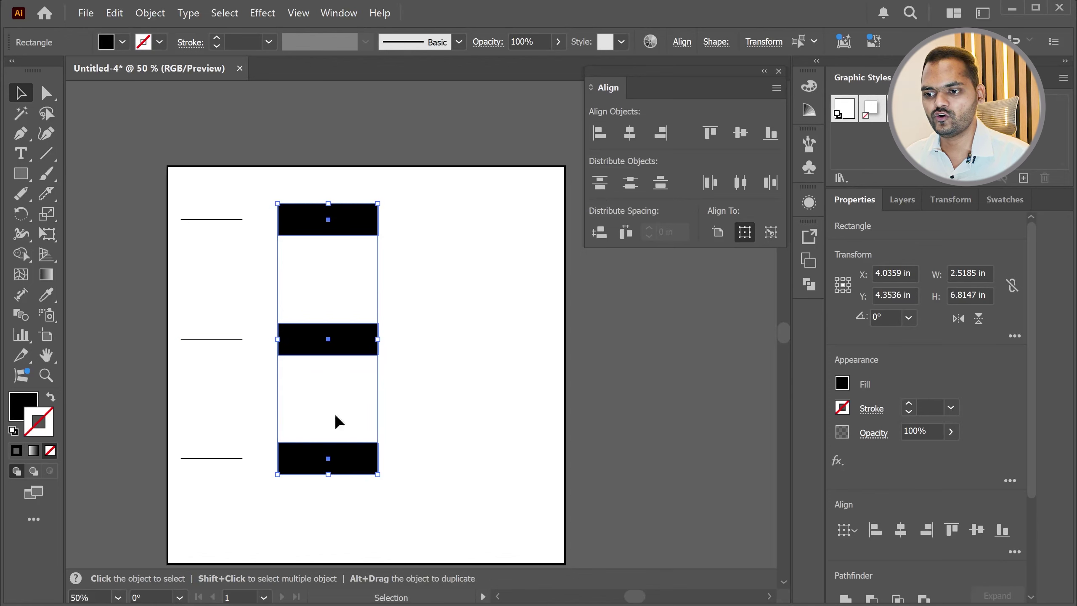
Stretch the middle bar downward to about 1.9 in tall, and move all three bars so their top edges meet the lines
click(373, 254)
click(345, 350)
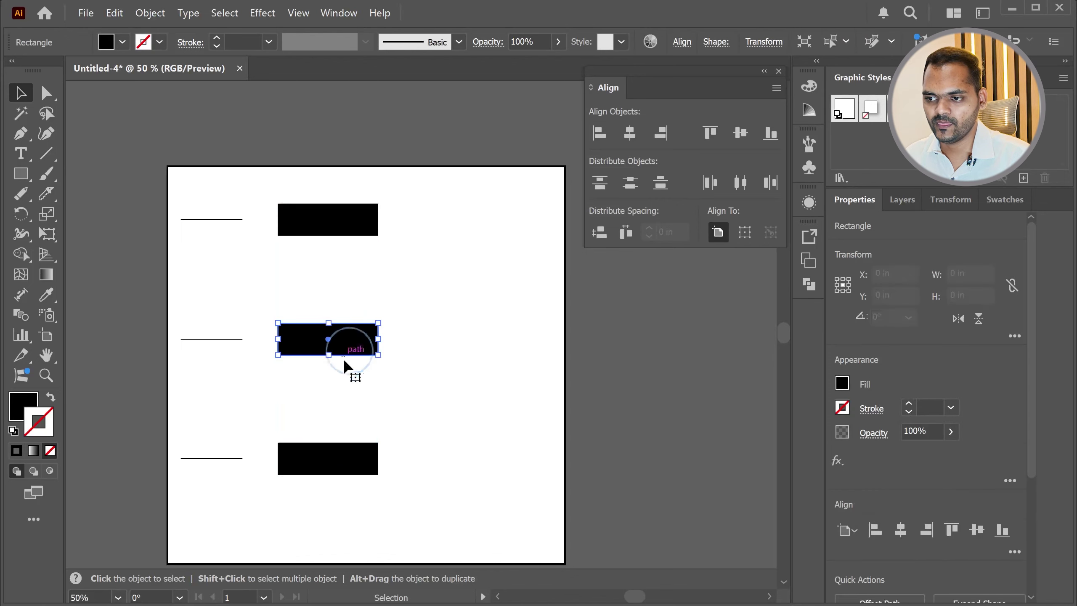
drag(330, 356, 331, 399)
key(alt)
drag(439, 501, 321, 196)
drag(331, 239, 321, 245)
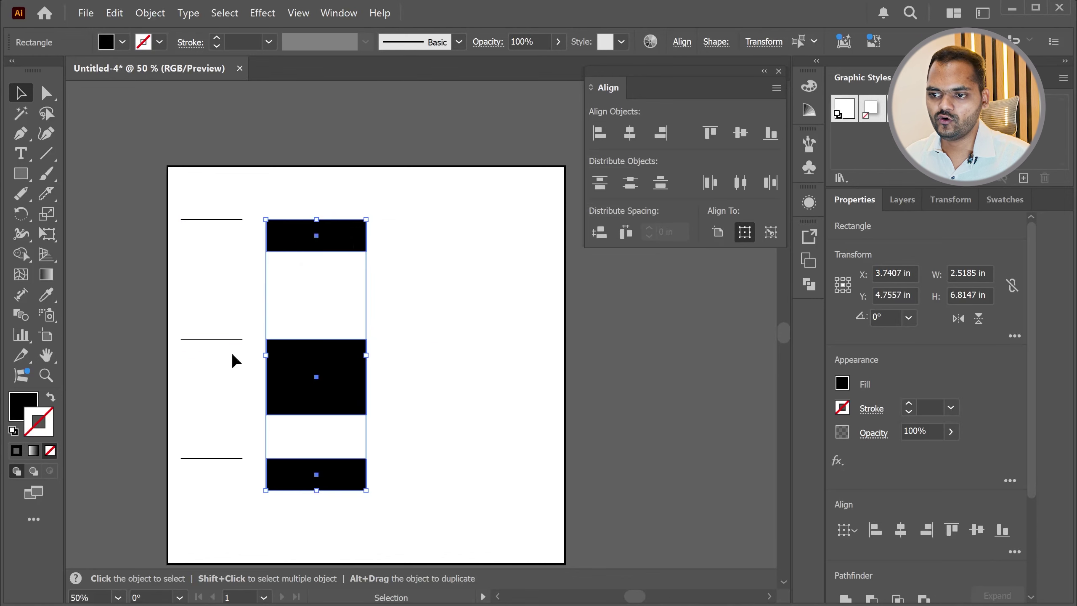
Move the tall middle bar up to about Y 4.05 in, and redistribute the three bars by their top edges
click(422, 255)
click(329, 320)
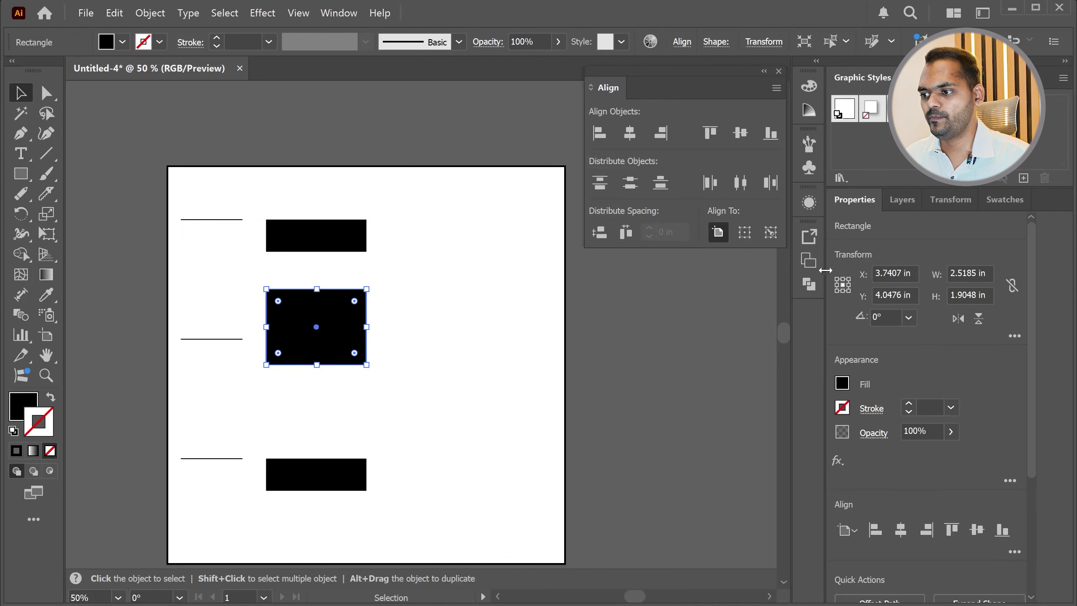
drag(375, 314, 337, 212)
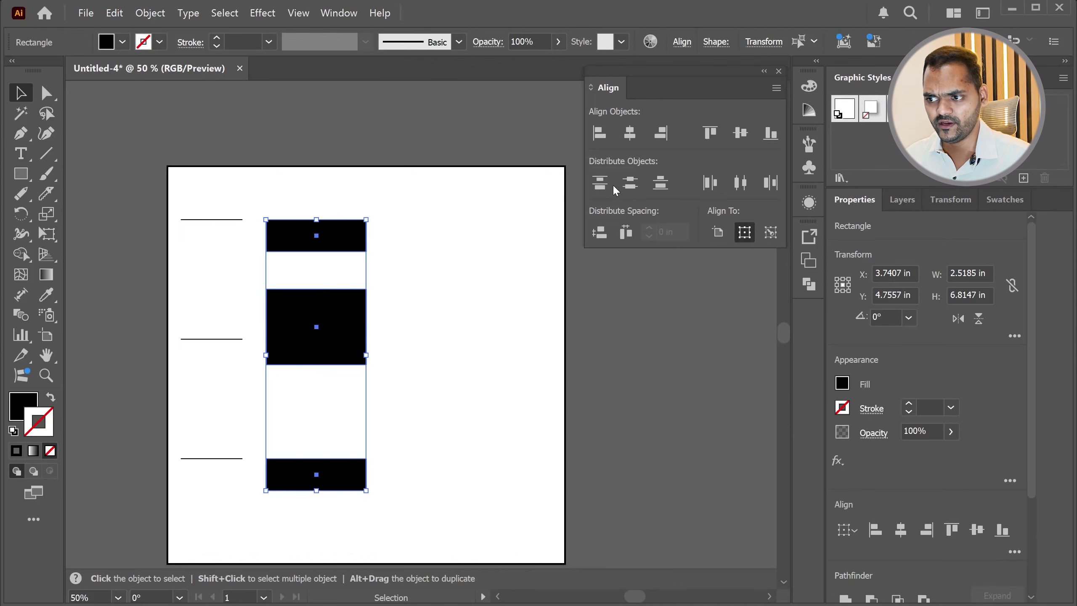
click(600, 184)
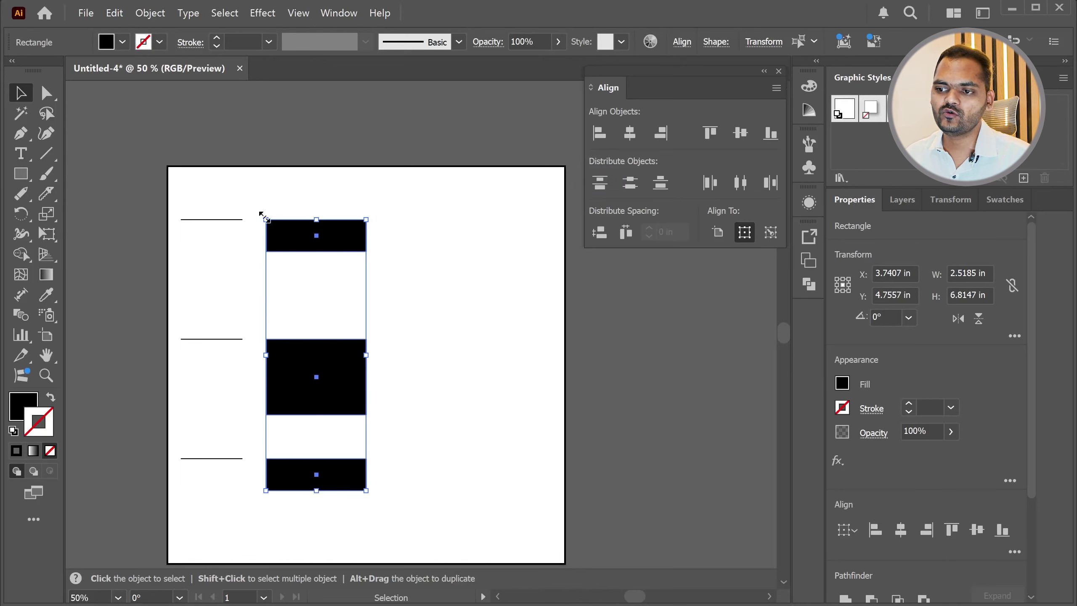
drag(266, 219, 279, 219)
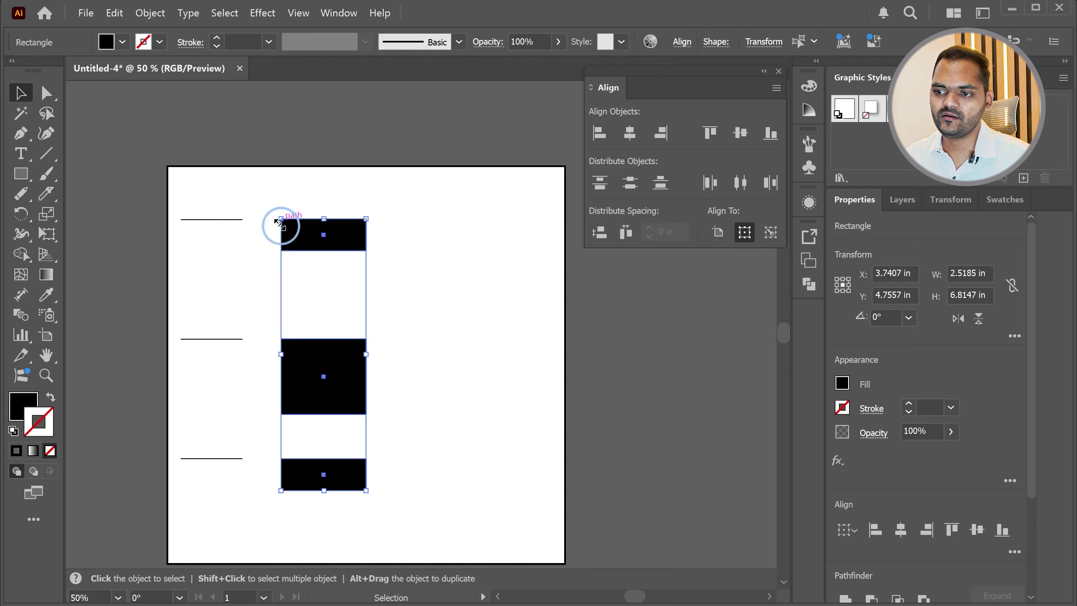
key(ctrl+z)
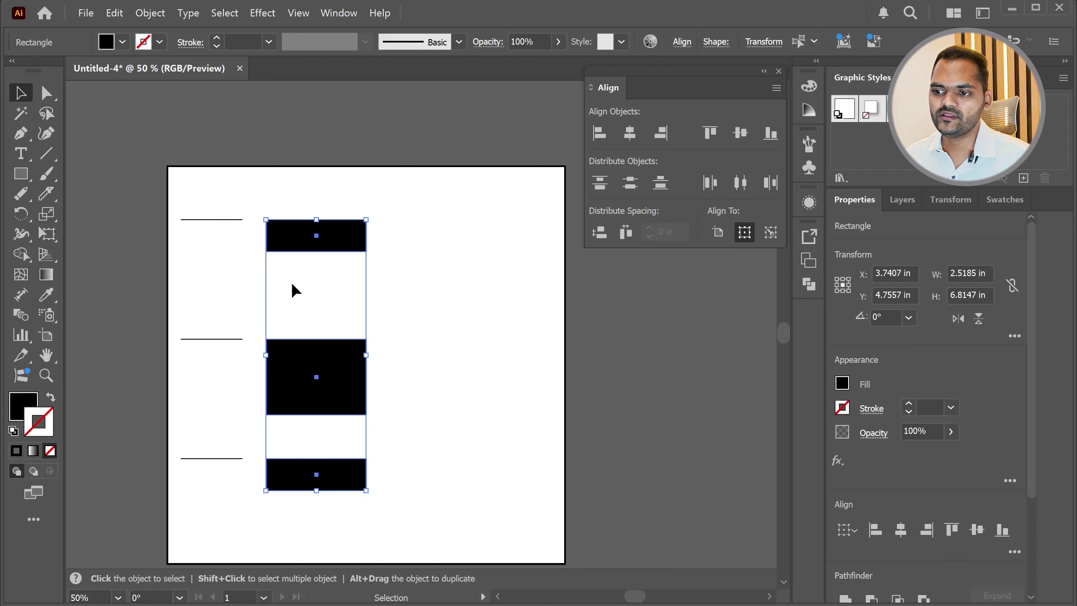
Lengthen the three horizontal lines slightly toward the bars
click(338, 310)
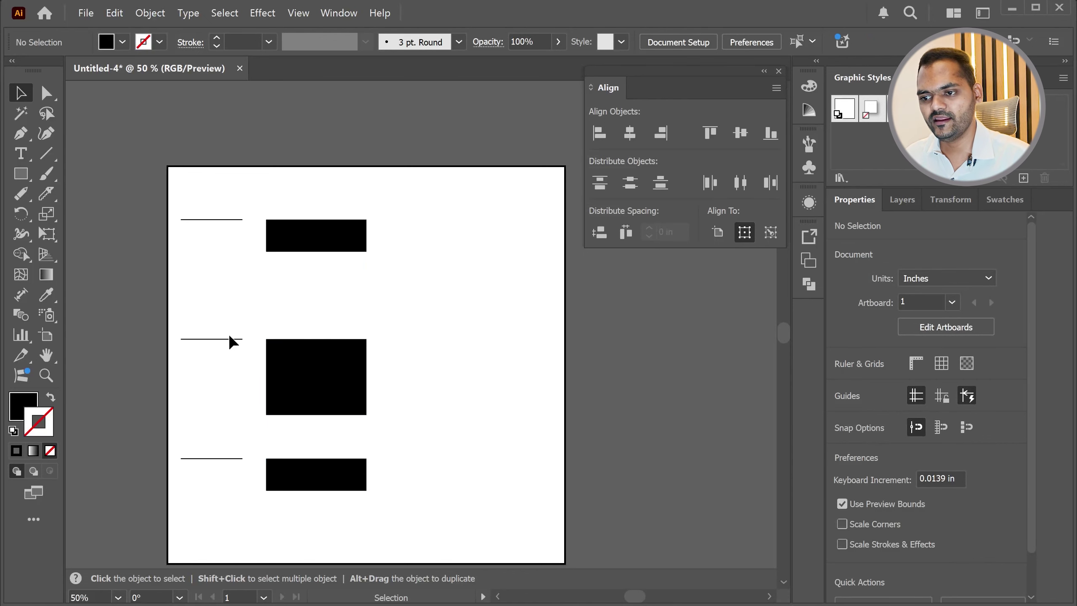
drag(230, 438, 231, 461)
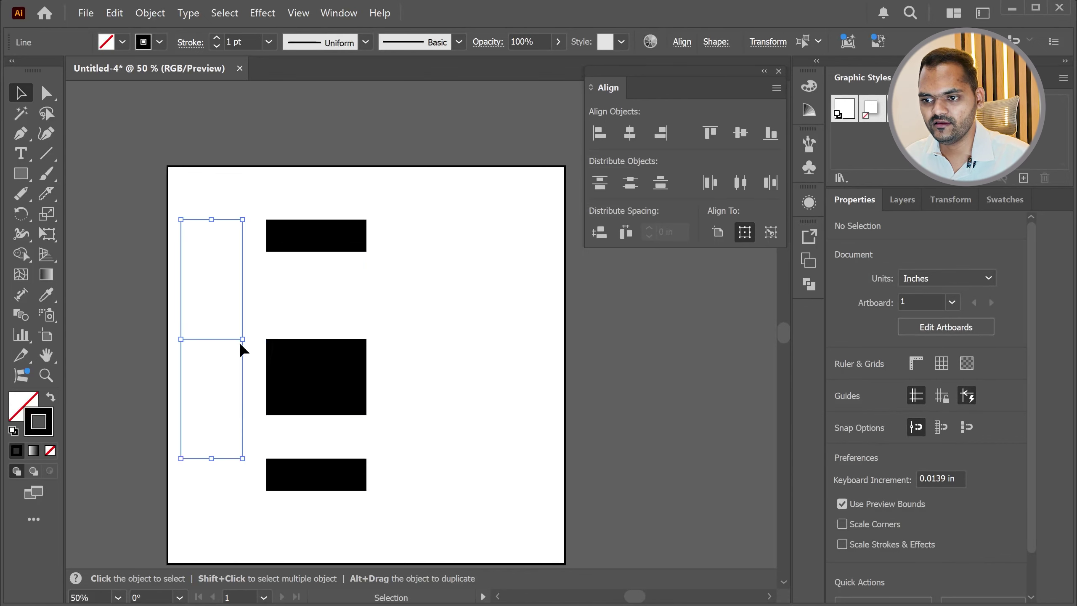
mouse_move(241, 339)
mouse_down()
mouse_move(475, 335)
mouse_move(339, 352)
mouse_move(209, 349)
mouse_move(209, 340)
mouse_move(252, 348)
mouse_up()
click(316, 281)
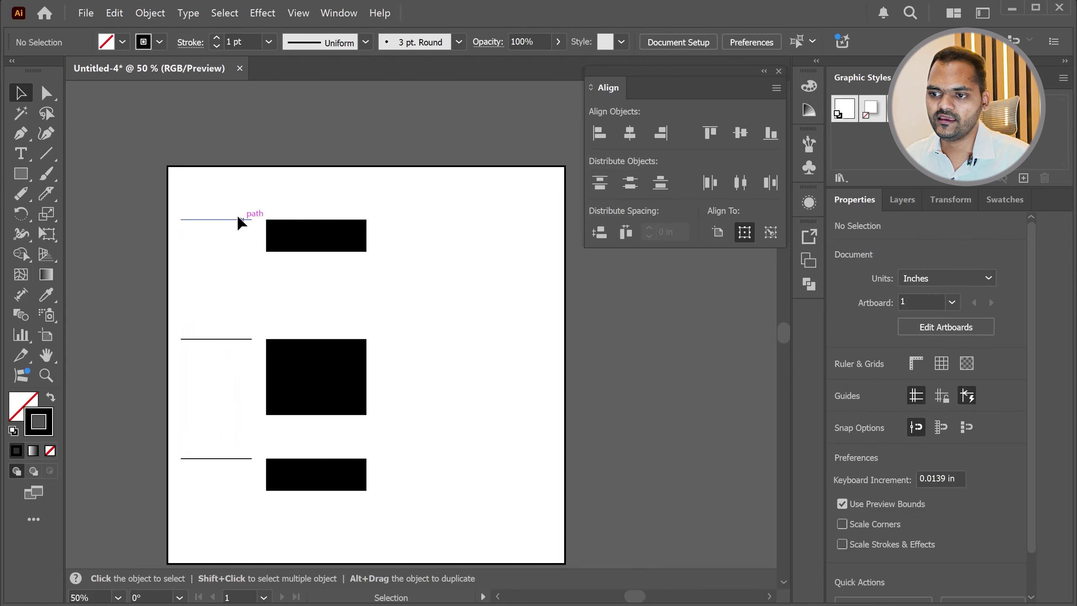
Distribute the three unequal bars by their vertical centers relative to the selection
drag(337, 423, 375, 385)
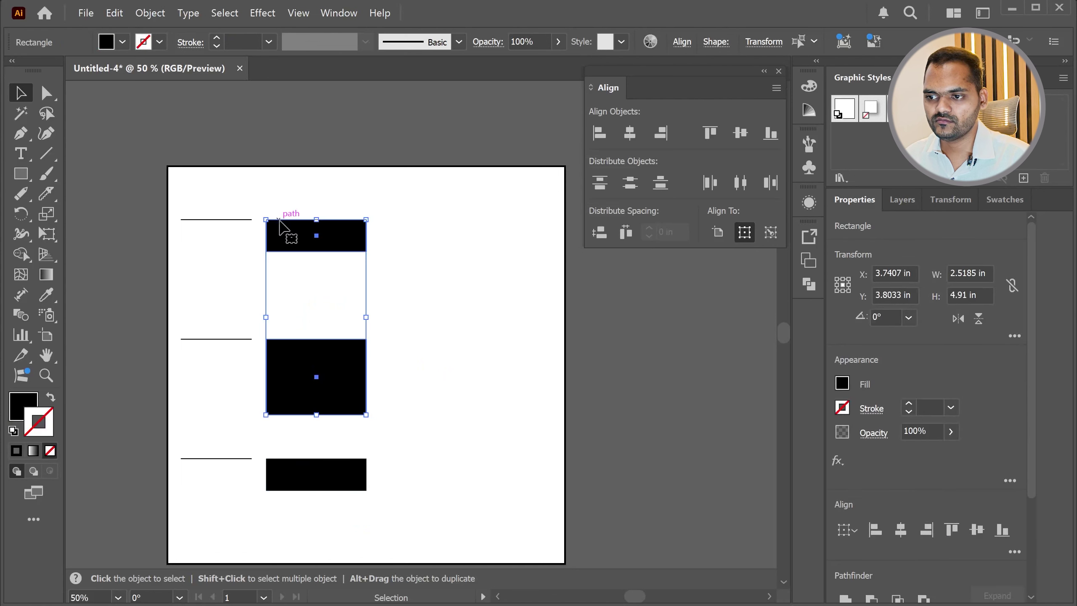
shift+click(339, 471)
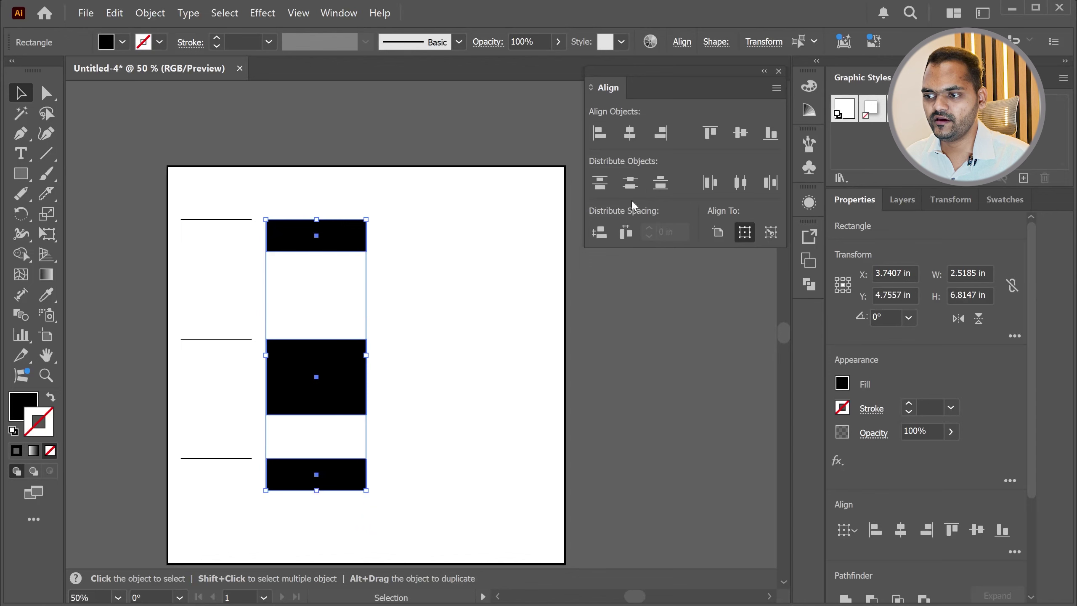
click(630, 183)
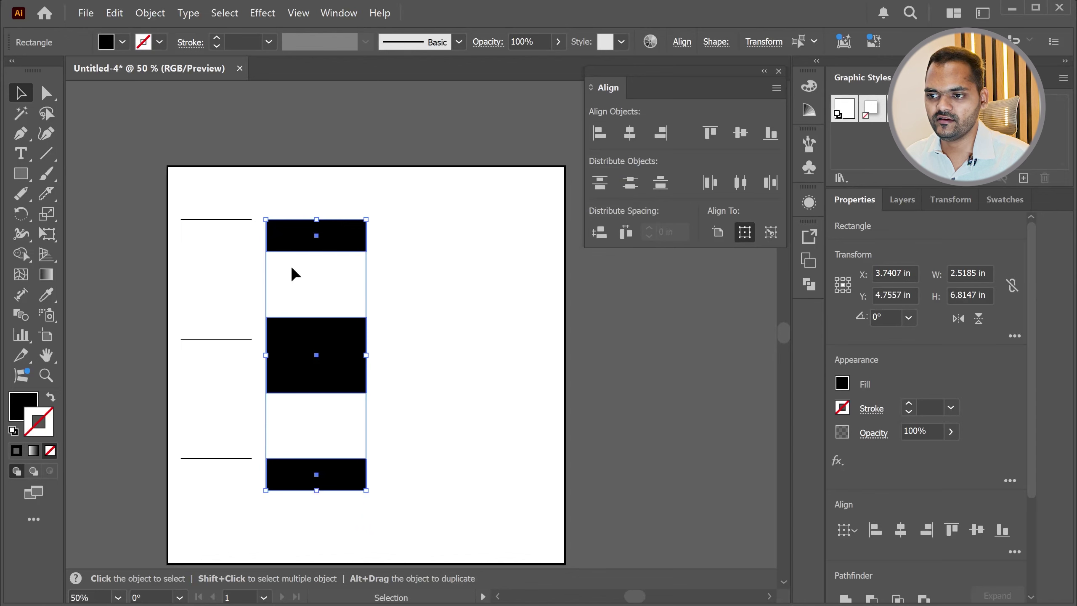
Lower each of the three horizontal lines to the center of its neighbouring bar
click(473, 335)
drag(315, 200, 312, 541)
drag(229, 220, 229, 236)
drag(215, 339, 215, 354)
drag(213, 458, 213, 474)
click(437, 212)
Shift the three bars right to about X 4.27 in, and distribute them by their bottom edges
drag(367, 193, 284, 542)
drag(290, 364, 344, 367)
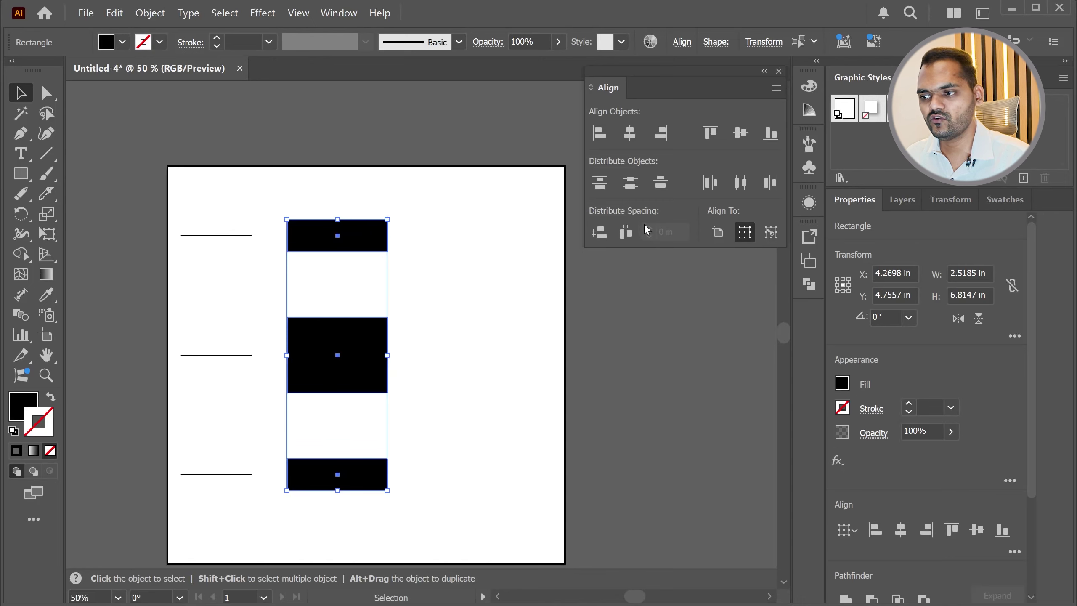
click(662, 187)
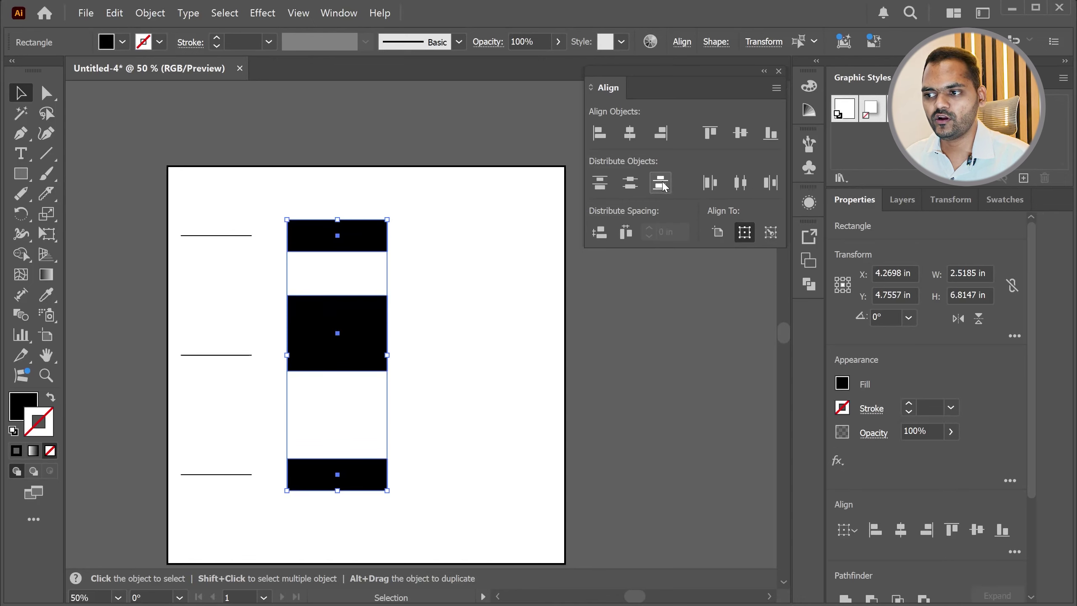
click(555, 332)
Reduce the top bar to a thin strip by lowering its upper edge
click(305, 225)
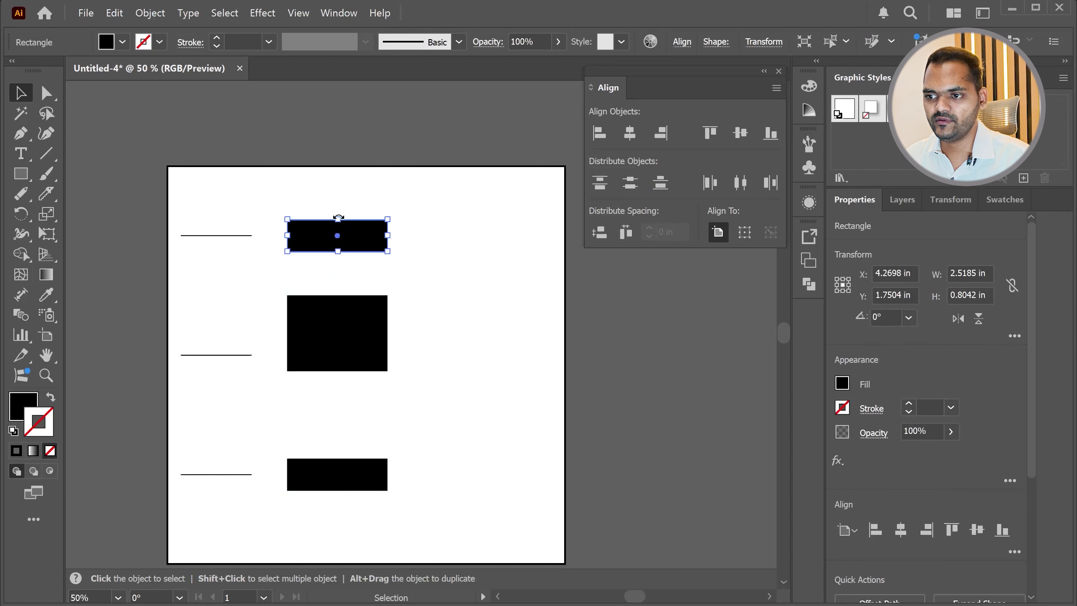
mouse_move(339, 220)
mouse_down()
mouse_move(344, 196)
mouse_move(337, 240)
mouse_up()
key(ctrl+z)
Try distributing the bars together with the lines by their bottom edges, and undo it
drag(437, 212, 251, 551)
click(659, 183)
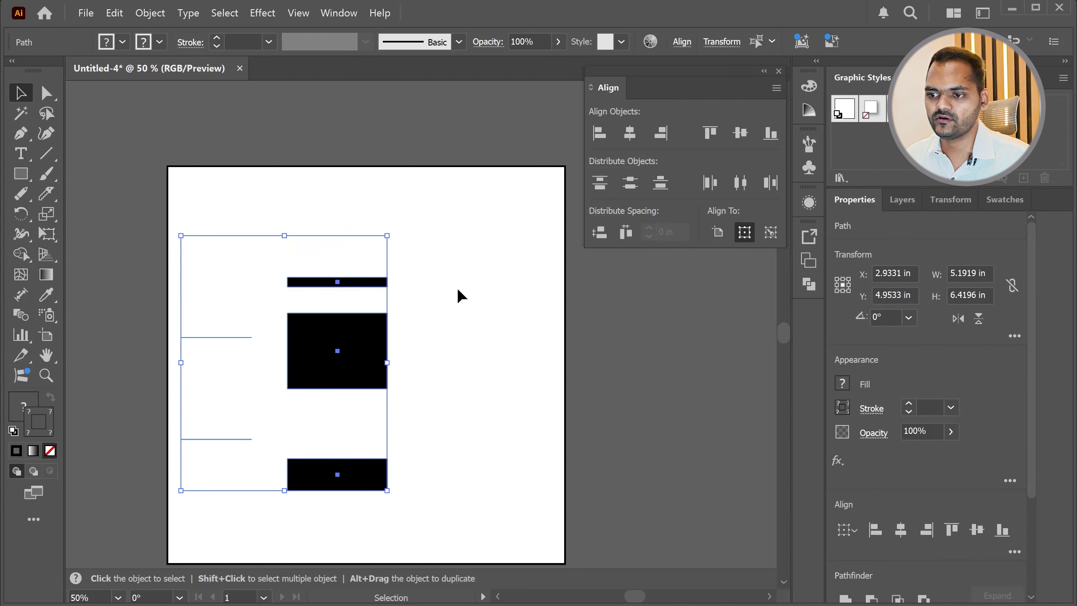
key(ctrl+z)
Move the three bars down and to the right, toward the middle of the artboard
drag(441, 212, 324, 520)
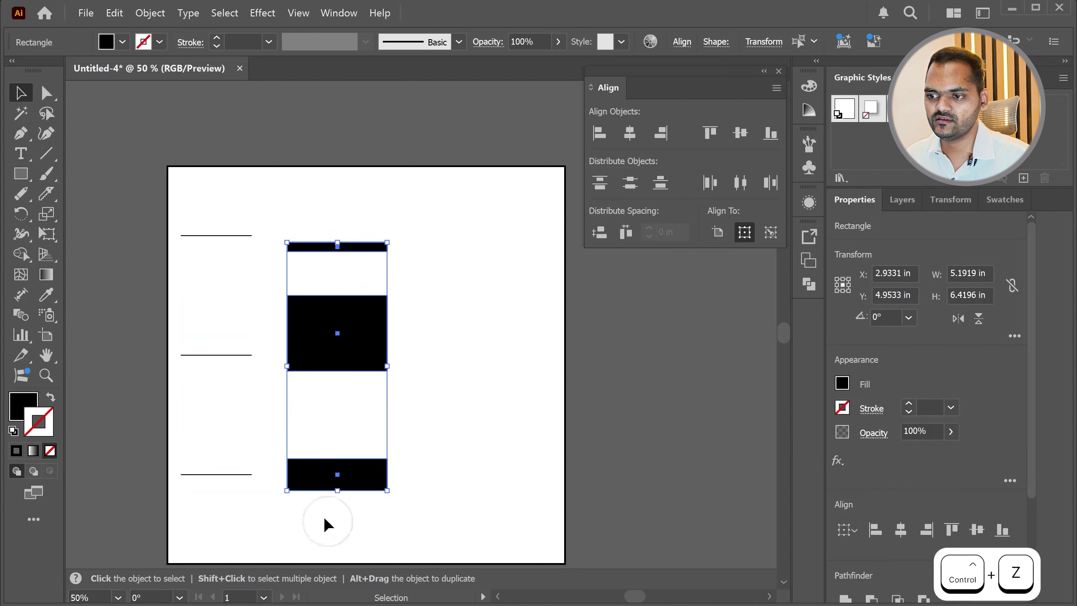
click(453, 354)
alt+click(341, 483)
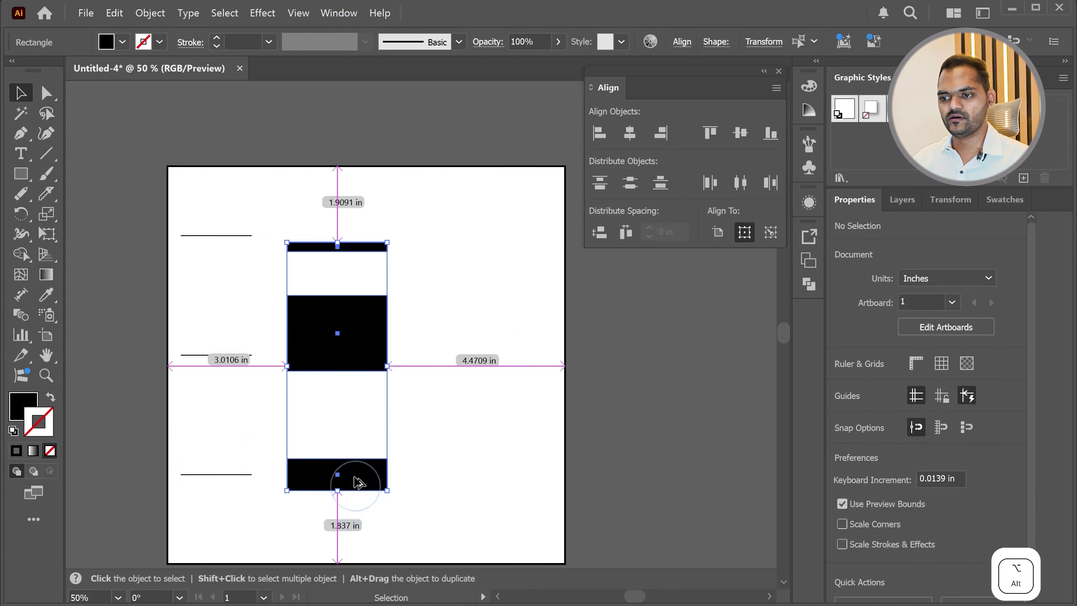
mouse_move(360, 348)
mouse_down()
mouse_move(397, 344)
mouse_move(394, 376)
mouse_move(408, 361)
mouse_move(354, 366)
mouse_up()
Narrow the two thicker bars, the taller one to about 1.13 in wide, and rearrange all three bars in a horizontal row
click(500, 392)
click(399, 355)
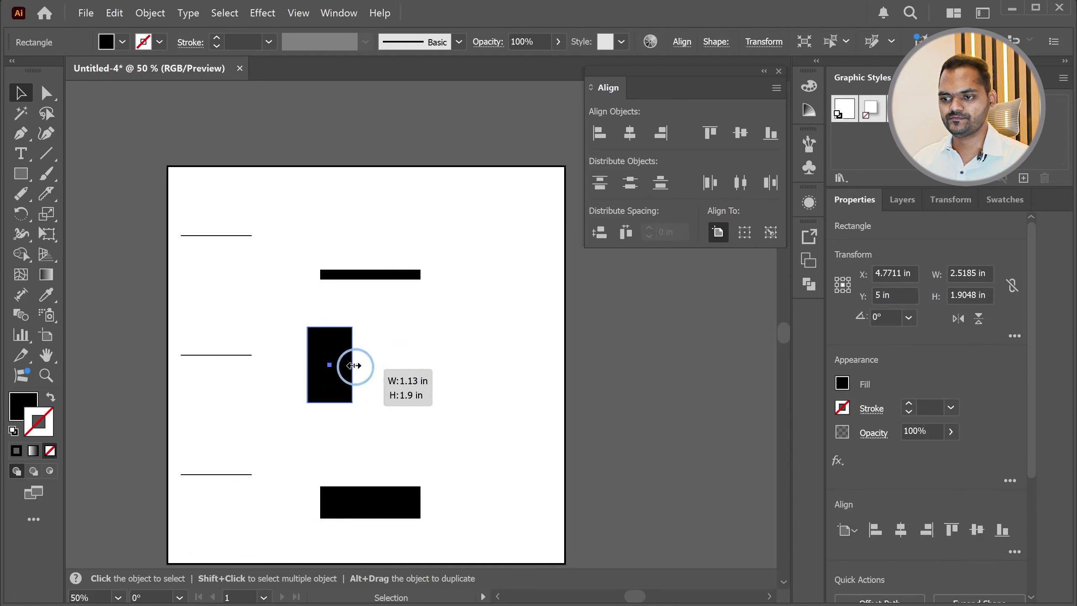
drag(360, 505, 415, 381)
drag(388, 277, 518, 378)
drag(572, 421, 306, 310)
drag(365, 361, 349, 377)
Delete the three horizontal lines, leaving only the row of black shapes
drag(187, 216, 233, 514)
key(Delete)
drag(271, 332, 428, 371)
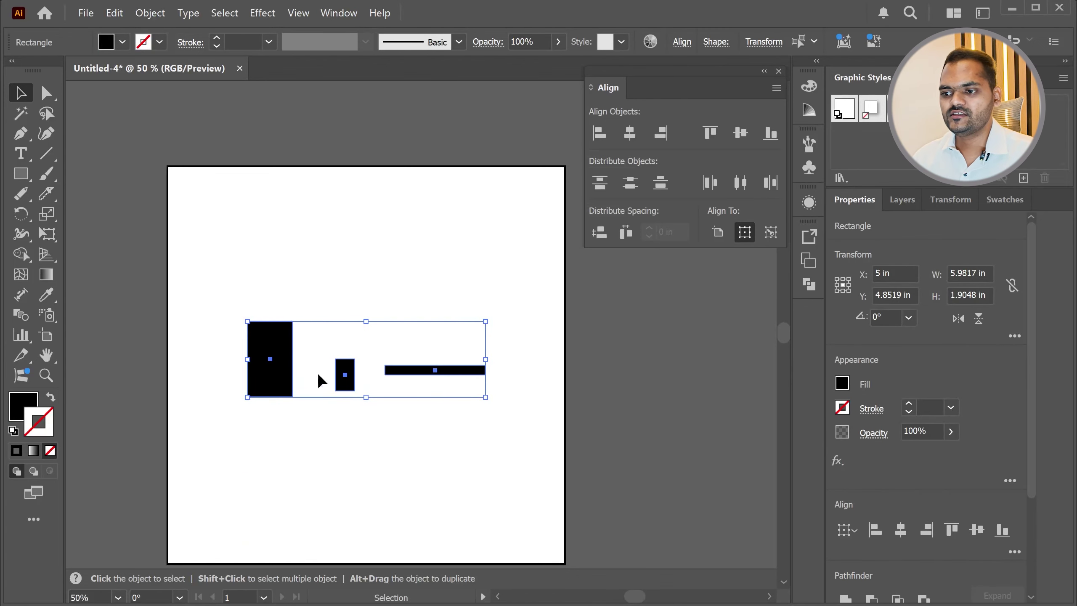
click(426, 388)
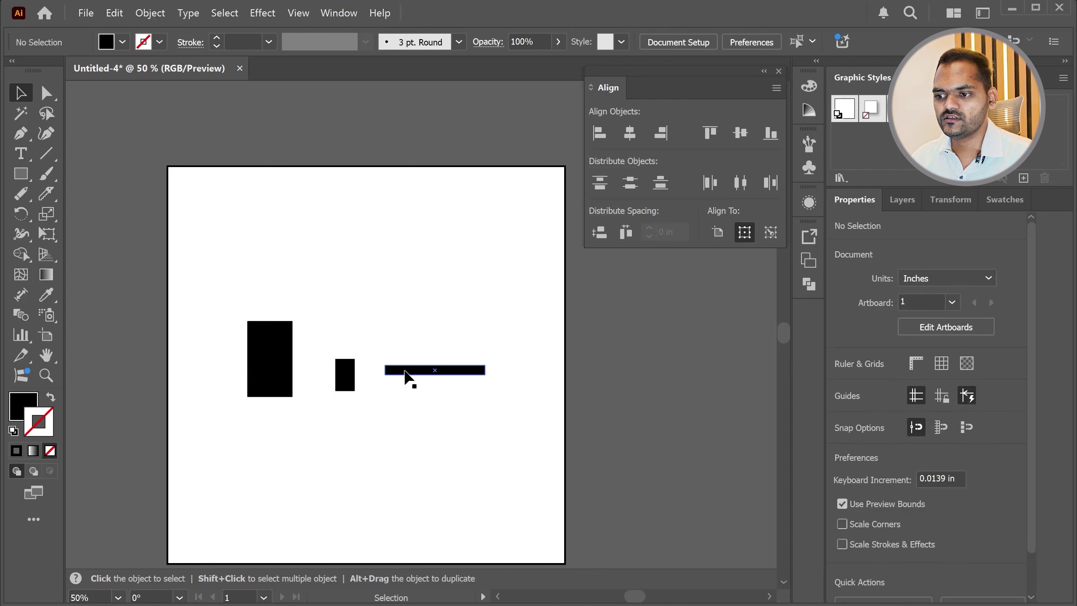
Place three copies of the small rectangle in a row above the shapes, and distribute them horizontally by left edges and by centers
click(390, 370)
drag(346, 377, 414, 244)
drag(484, 198, 167, 259)
click(710, 183)
click(739, 190)
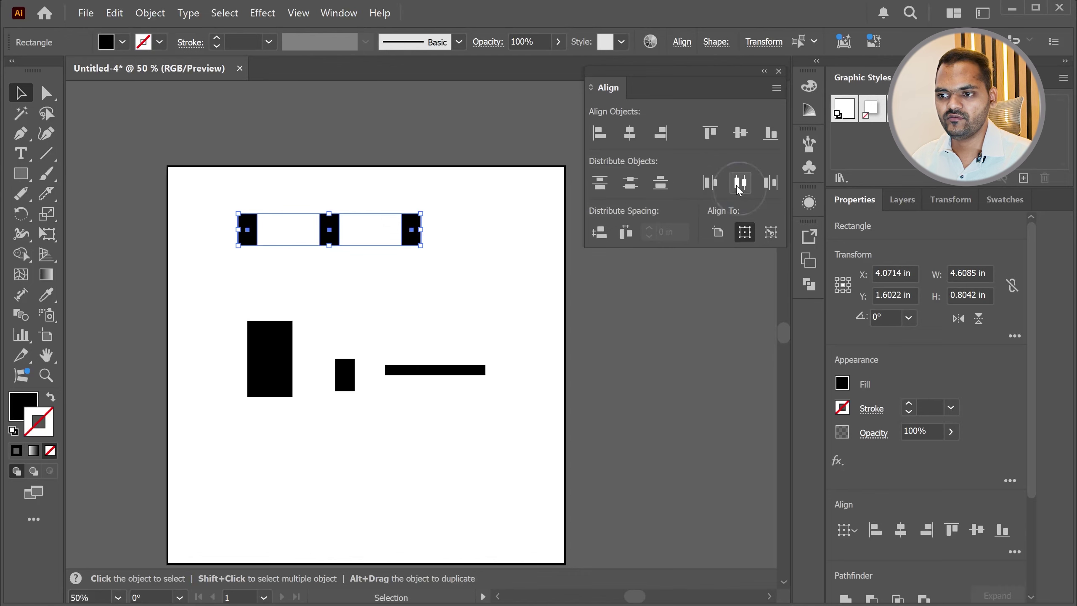
click(294, 239)
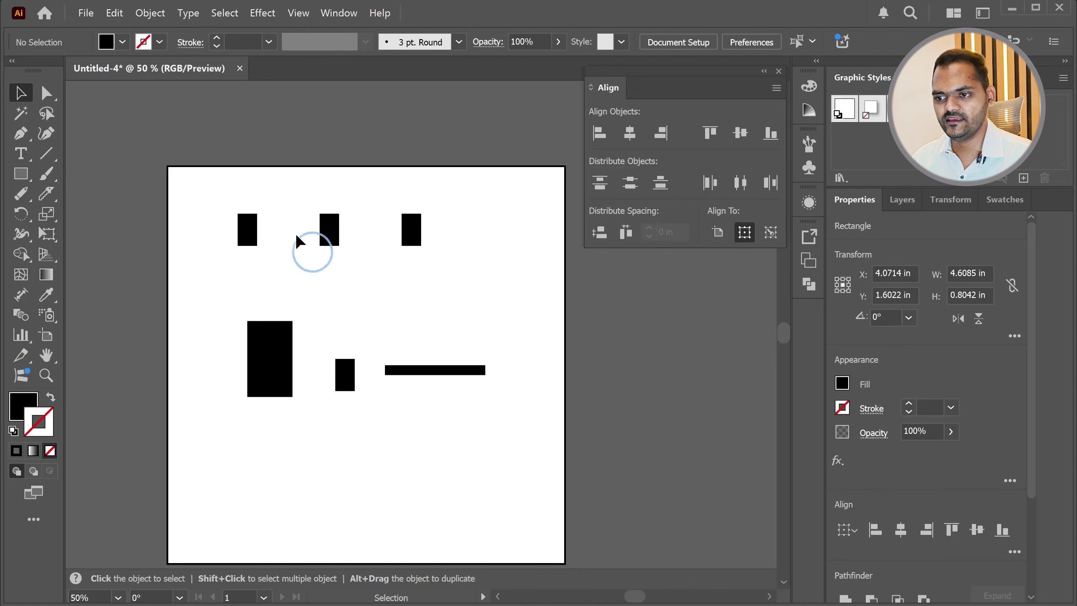
Move the outer small rectangle closer to the middle one in the upper row, and distribute the three horizontally by right edges
drag(411, 231, 376, 233)
drag(450, 266, 250, 187)
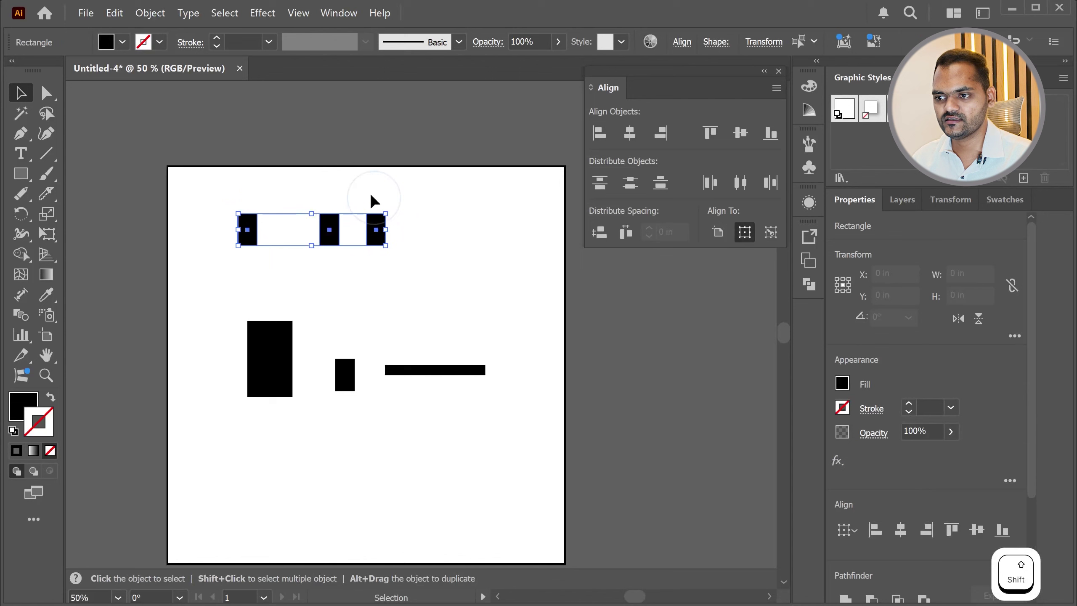
click(771, 184)
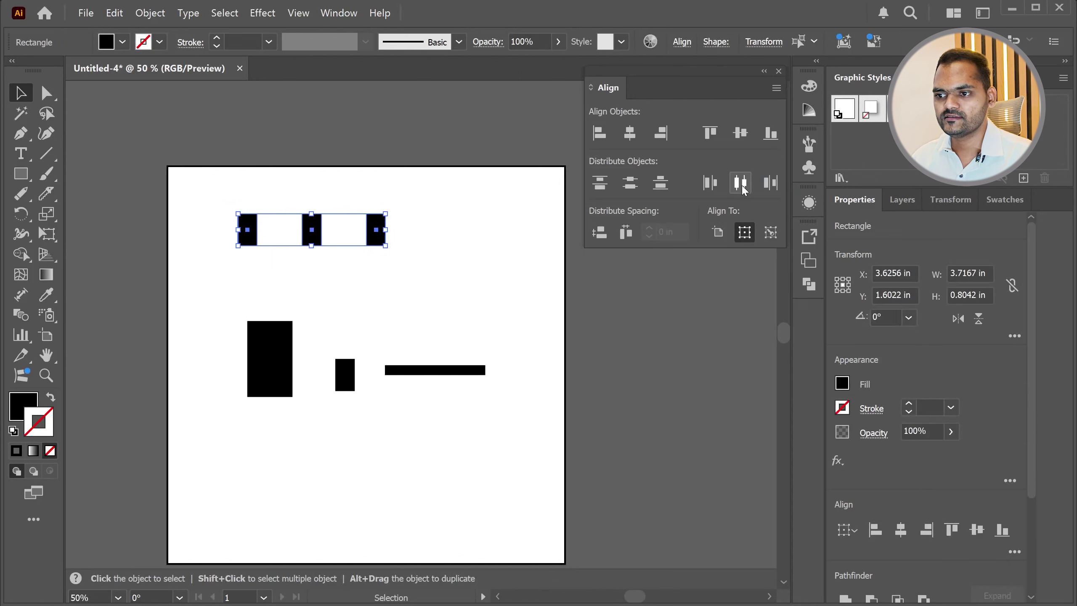
click(308, 271)
Move the thin bar farther from the other lower shapes, distribute all three horizontally by centers, and align their vertical centers
drag(510, 485, 471, 386)
drag(192, 458, 445, 365)
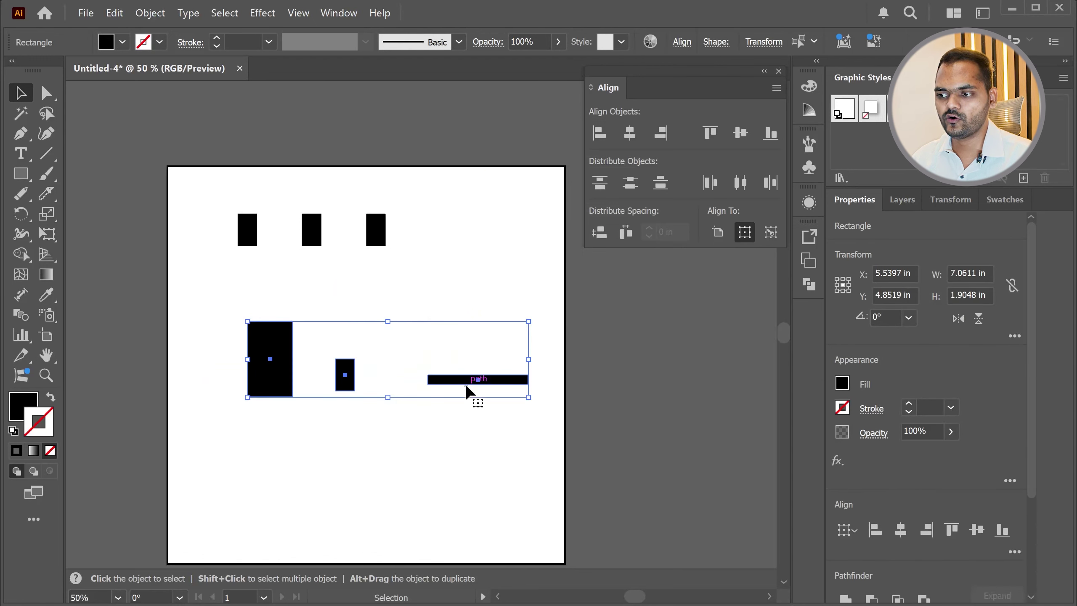
click(741, 182)
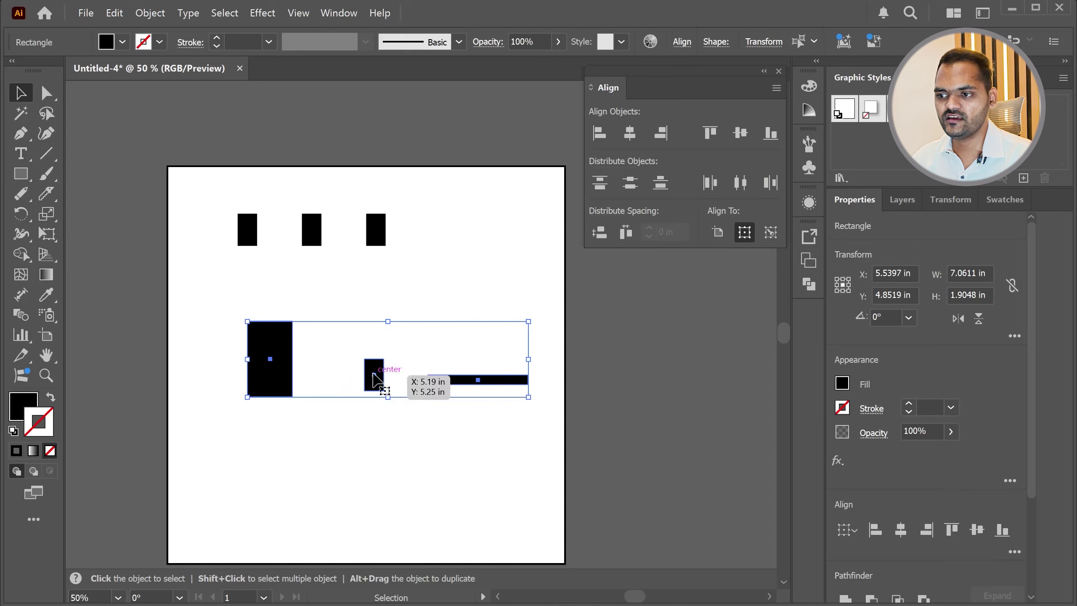
click(740, 133)
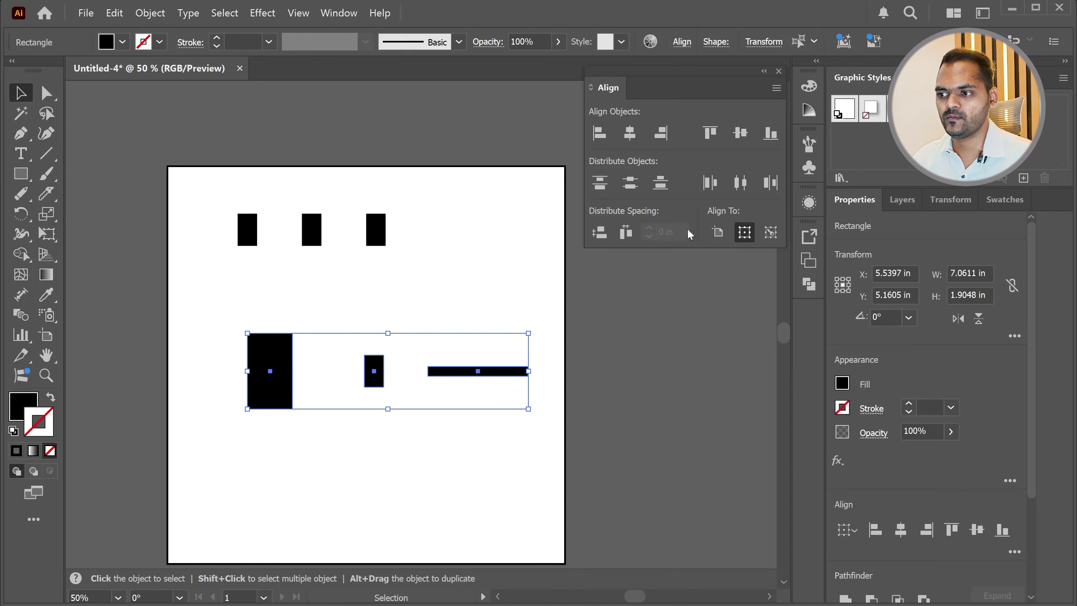
Distribute the three lower shapes horizontally by left edges and by right edges
click(710, 184)
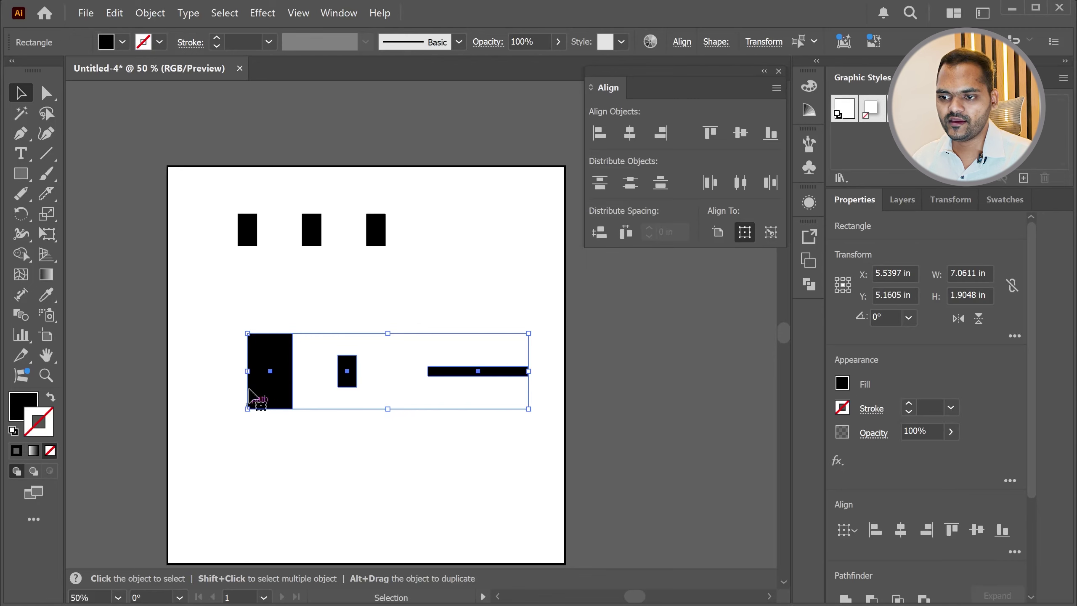
click(338, 454)
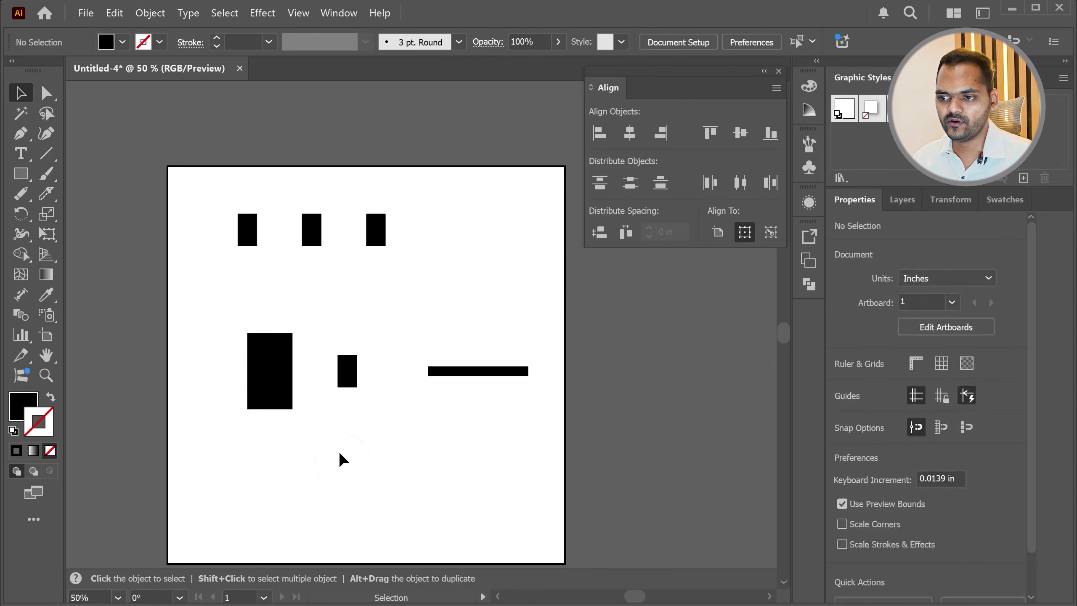
drag(523, 324, 260, 416)
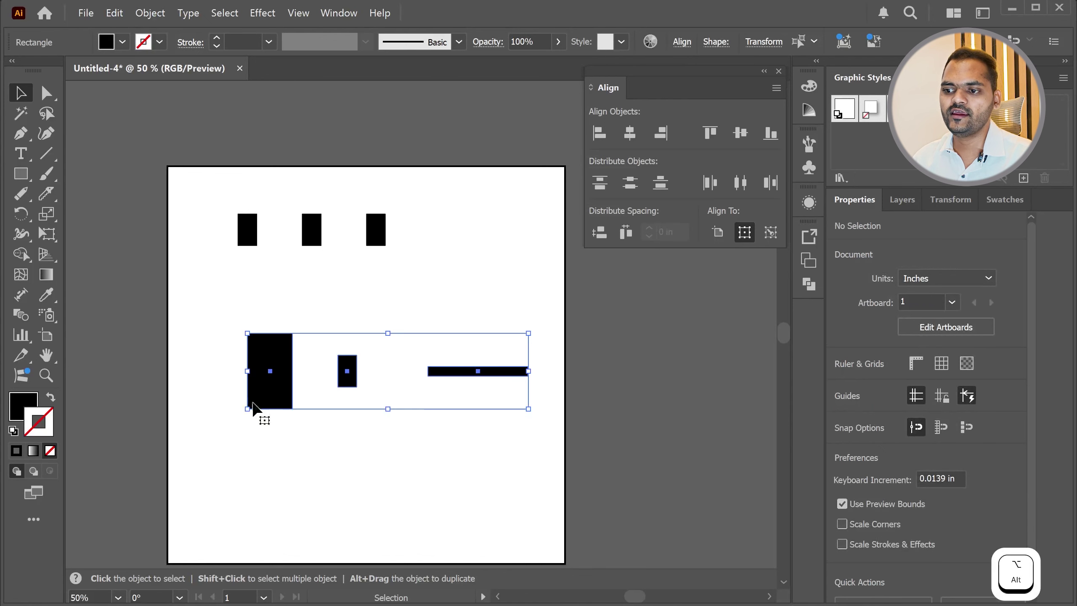
click(770, 184)
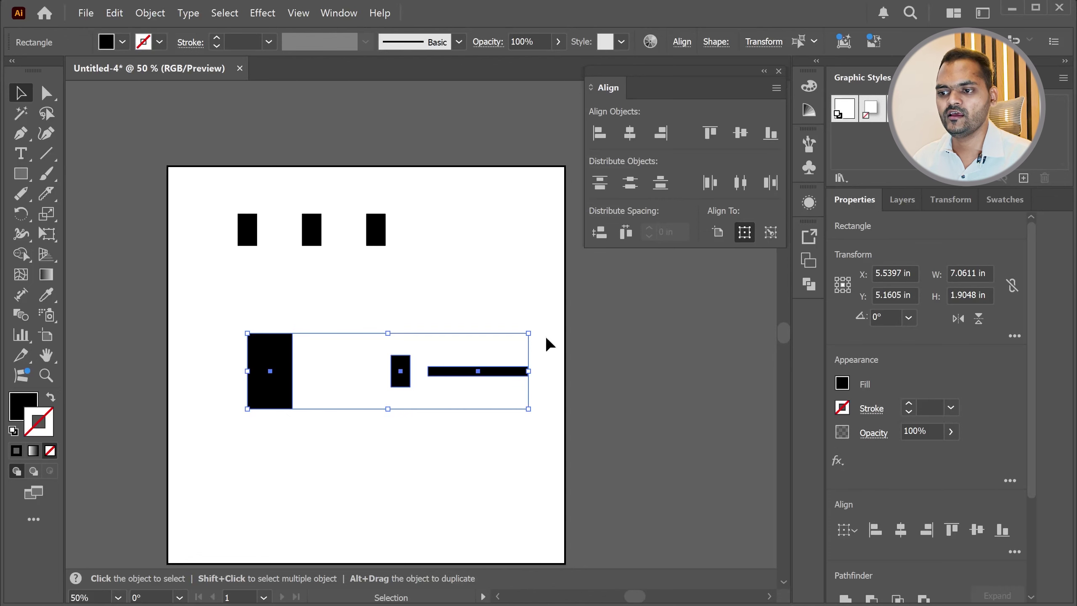
click(320, 392)
Delete the three lower shapes and duplicate the small rectangles into an unevenly spaced row of seven across the artboard's middle
drag(193, 272, 558, 446)
key(Delete)
drag(493, 289, 187, 179)
drag(378, 237, 530, 308)
key(ctrl+shift+a)
drag(311, 318, 265, 319)
Distribute the horizontal spacing between the seven rectangles evenly and align their vertical centers
drag(195, 260, 579, 373)
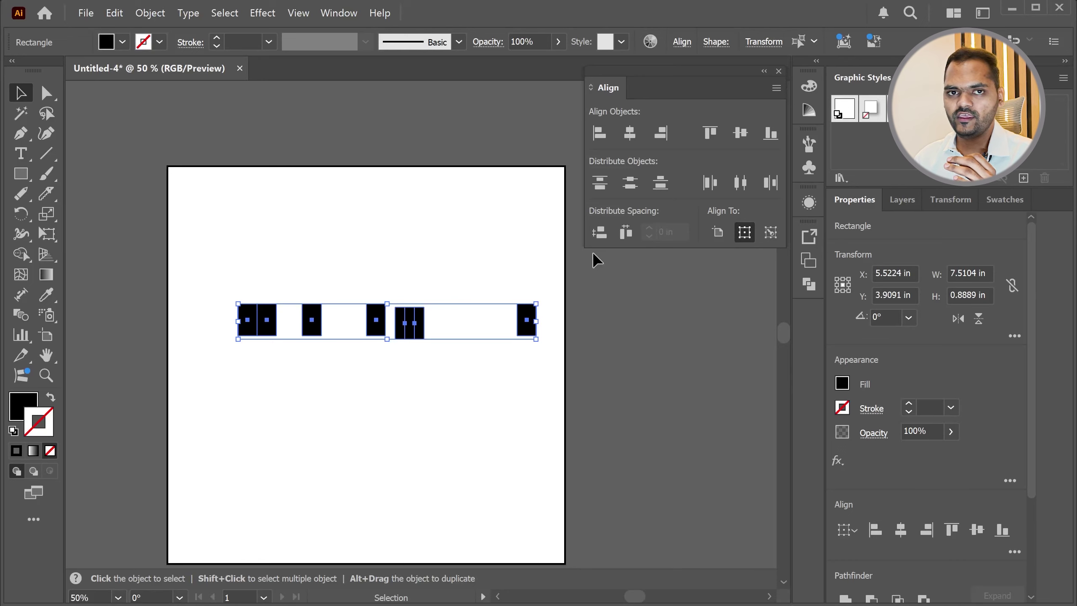
click(626, 234)
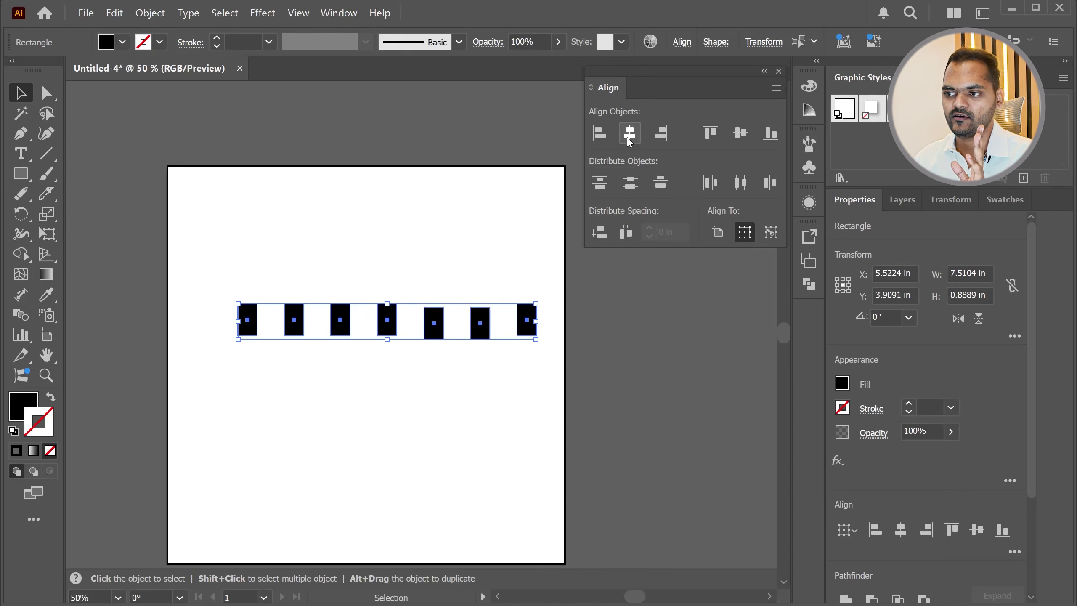
click(741, 133)
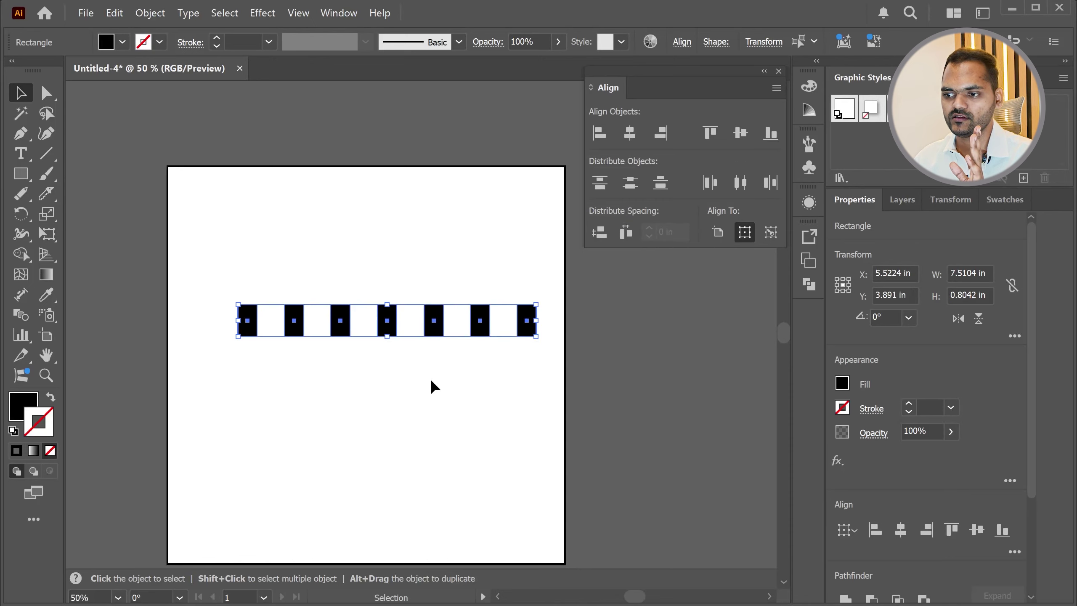
click(513, 352)
Rotate the row of seven rectangles to 270° so it forms a vertical column
drag(568, 262, 277, 361)
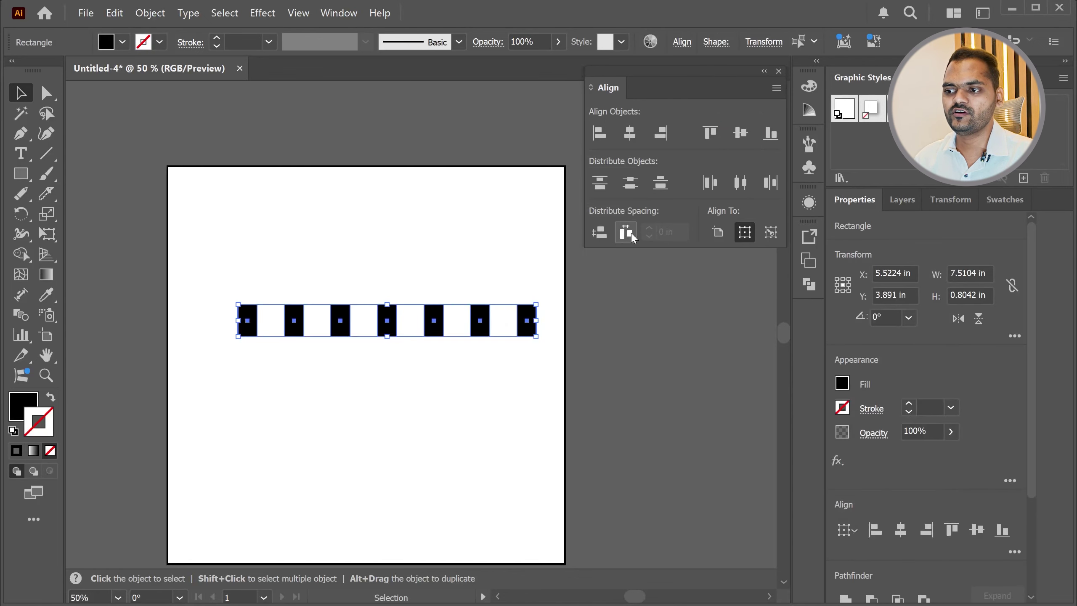
click(439, 326)
drag(548, 298, 396, 478)
click(412, 246)
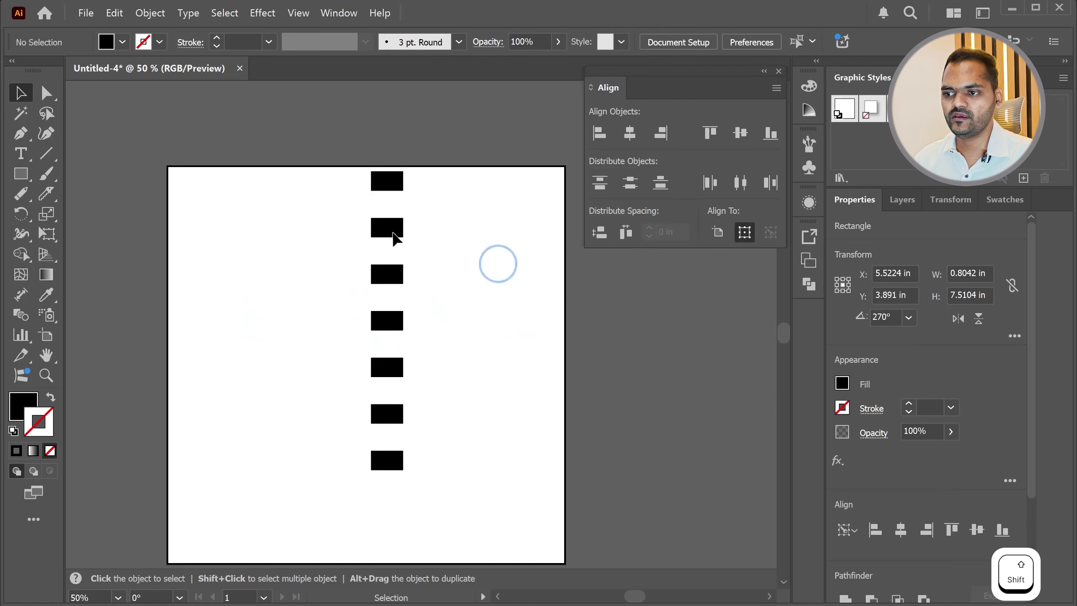
Shift several rectangles in the column to uneven positions, and distribute the vertical spacing of all seven evenly
drag(386, 180, 387, 208)
drag(393, 321, 392, 298)
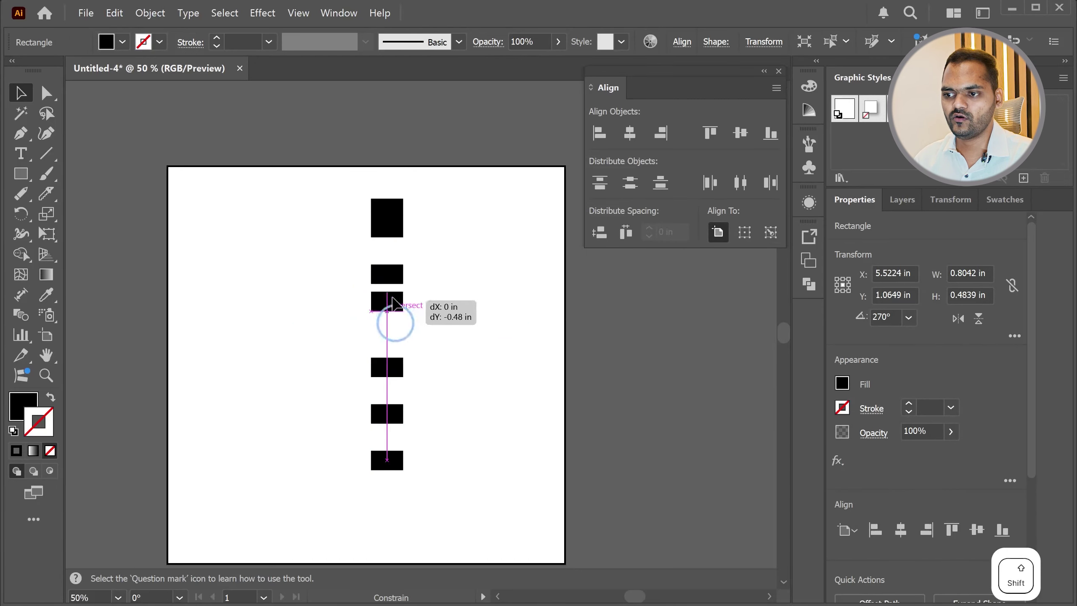
drag(392, 373, 393, 450)
drag(449, 491, 306, 180)
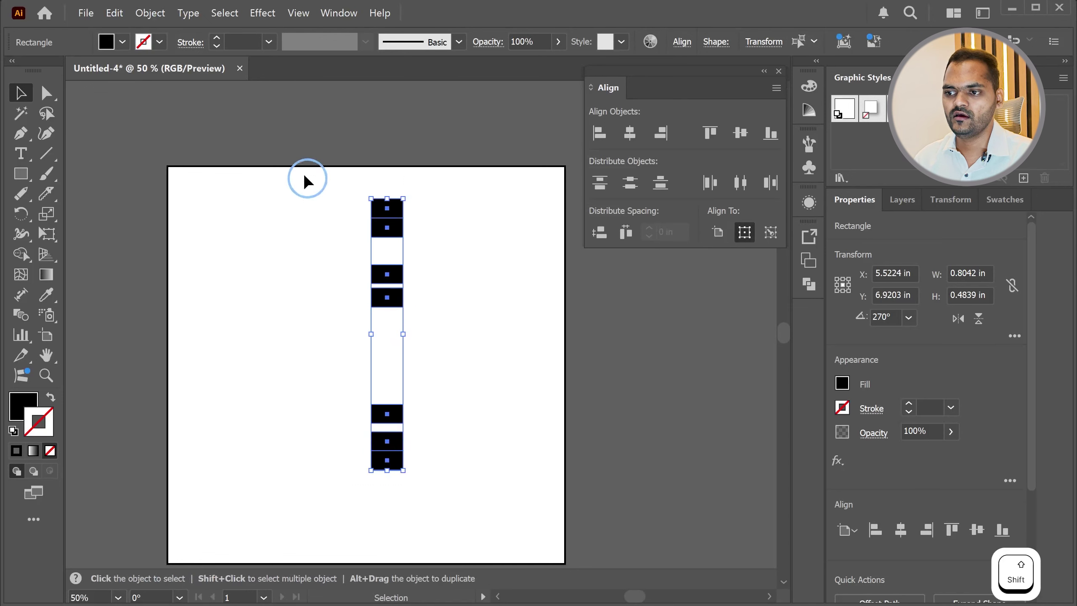
click(601, 232)
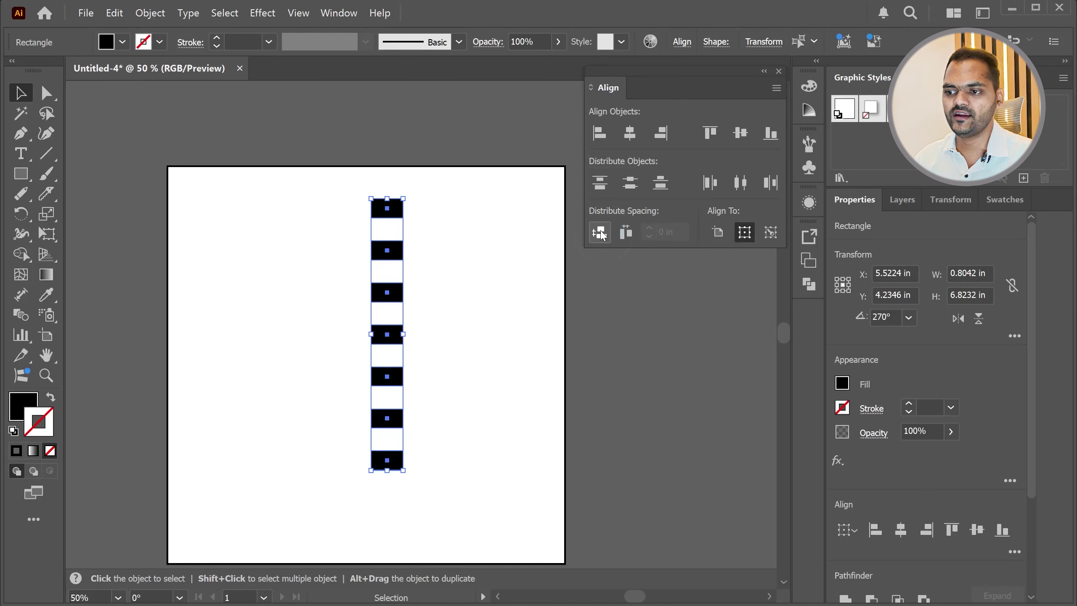
click(469, 516)
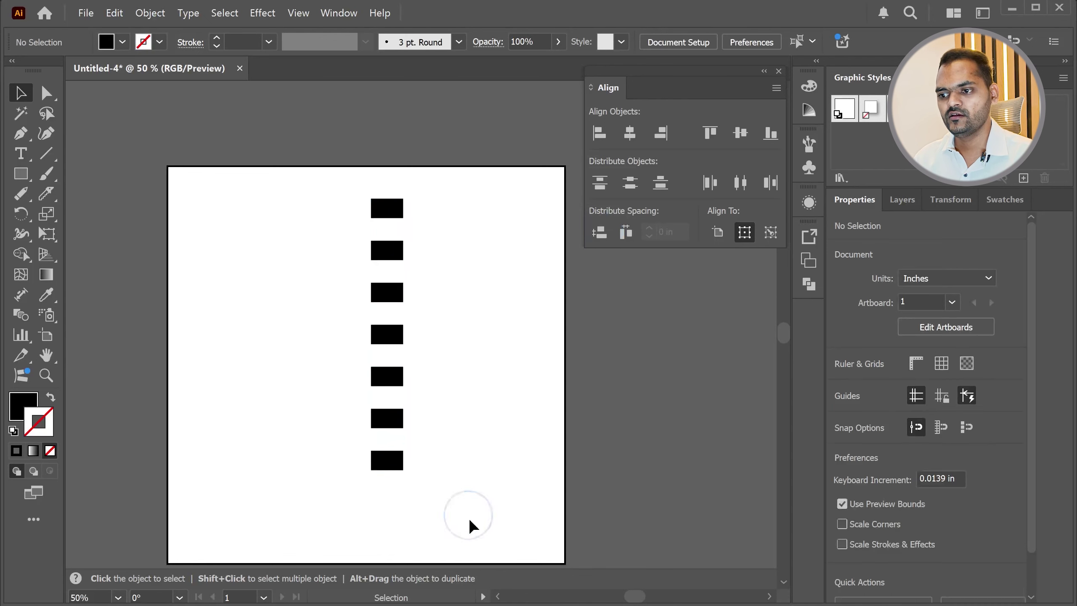
Delete the whole column of rectangles and close the Align panel
drag(308, 203, 308, 200)
key(Delete)
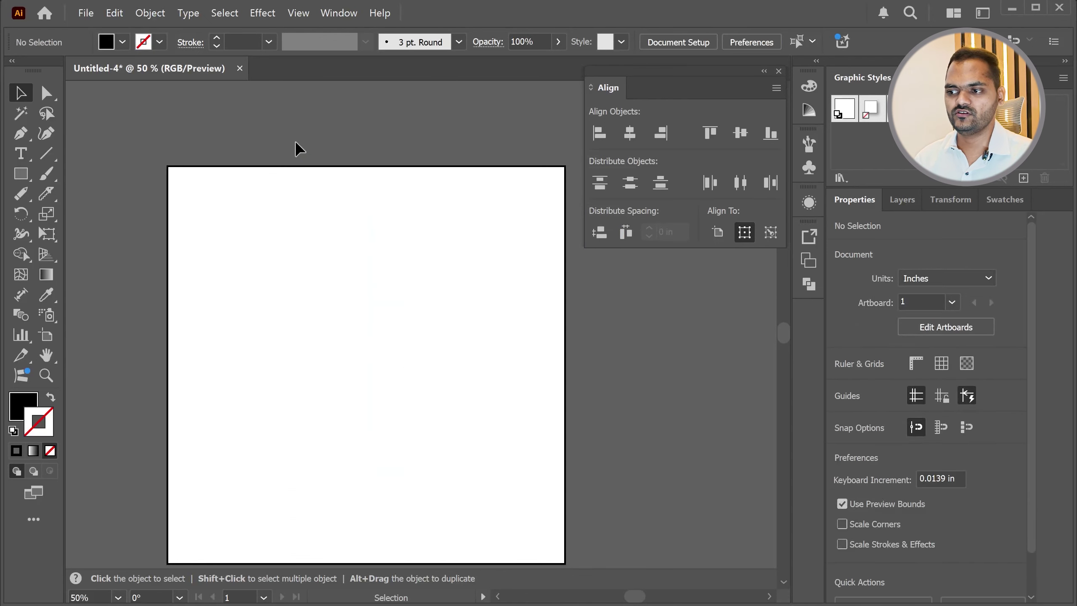
click(779, 72)
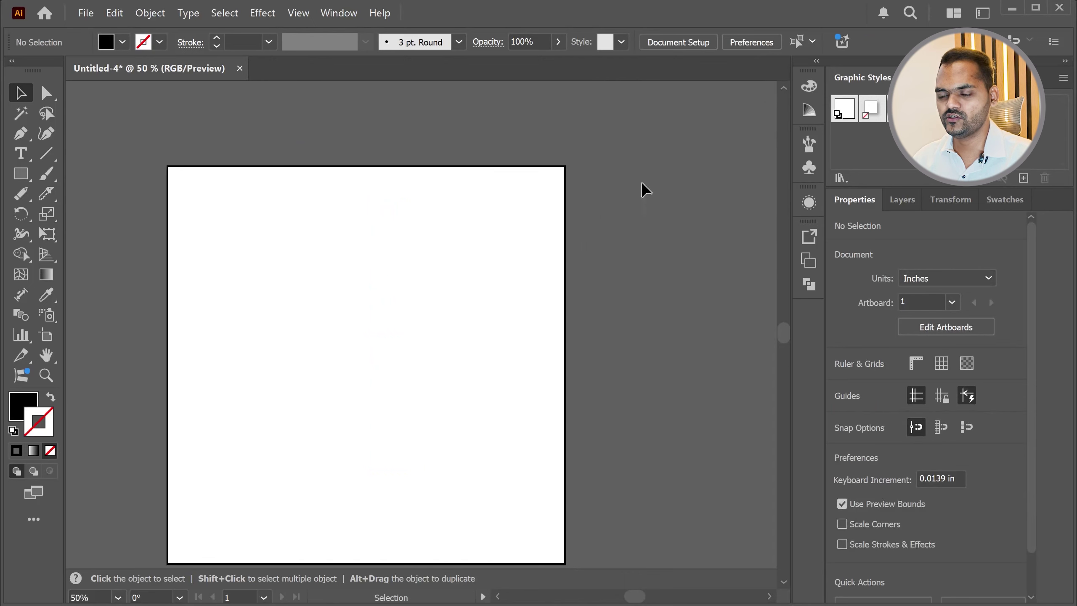
key(alt+Tab)
drag(183, 329, 641, 351)
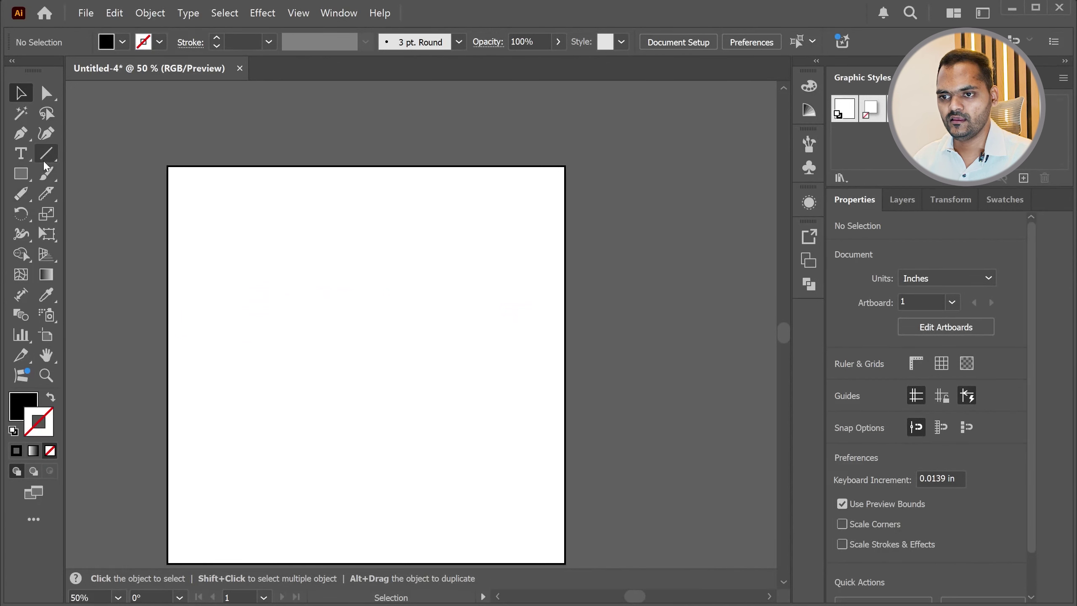
click(47, 152)
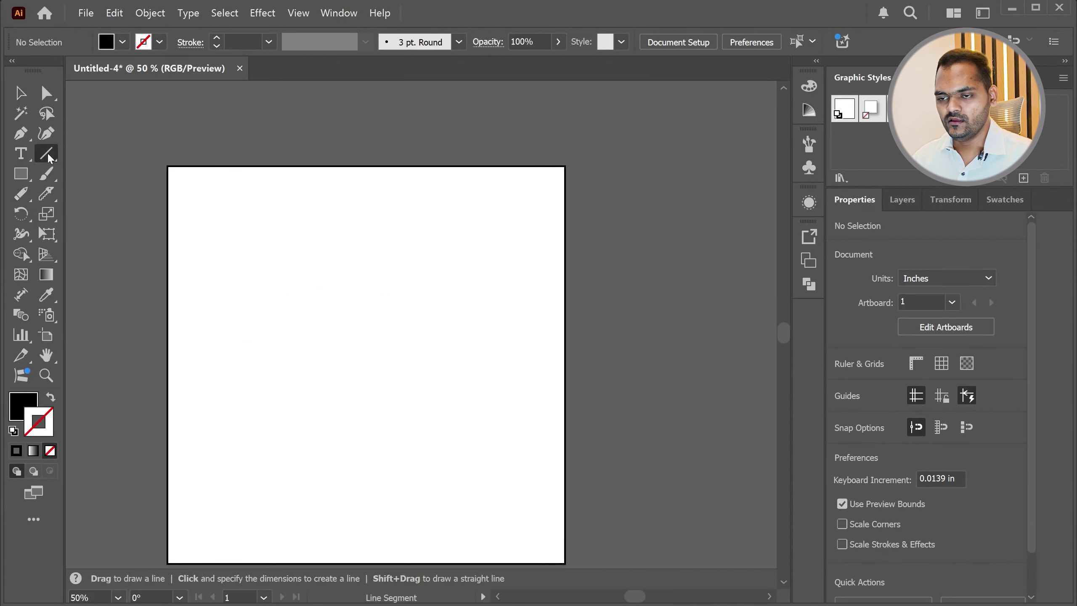
Draw a circle about 3.58 in in diameter near the middle of the artboard with the Ellipse tool
click(24, 182)
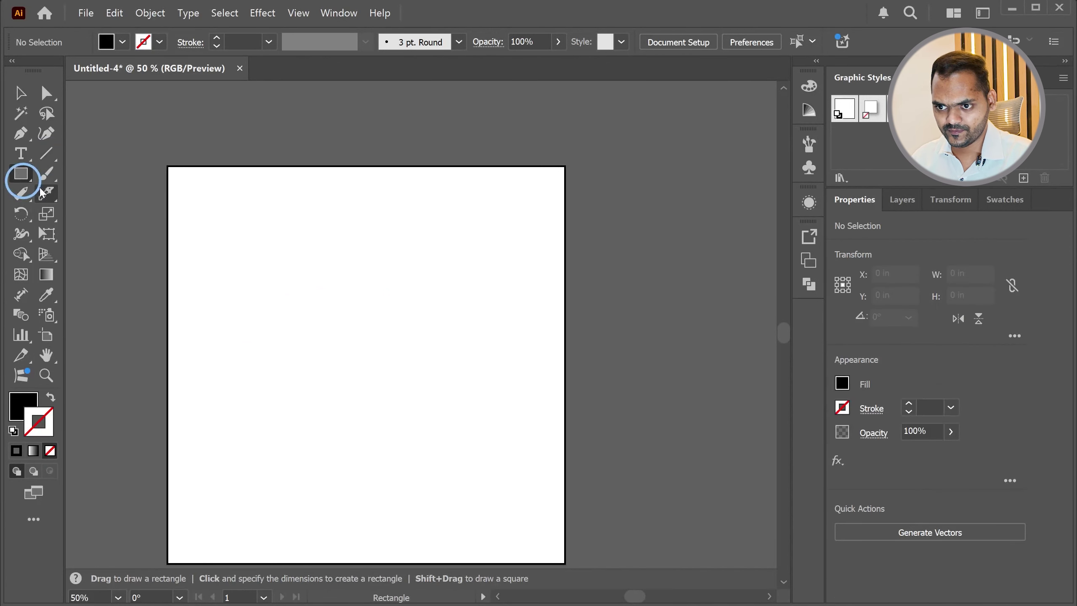
drag(26, 178, 102, 193)
drag(21, 178, 97, 224)
drag(276, 280, 419, 422)
Remove the circle's fill and give it a black stroke with a weight of 20 pt
click(20, 411)
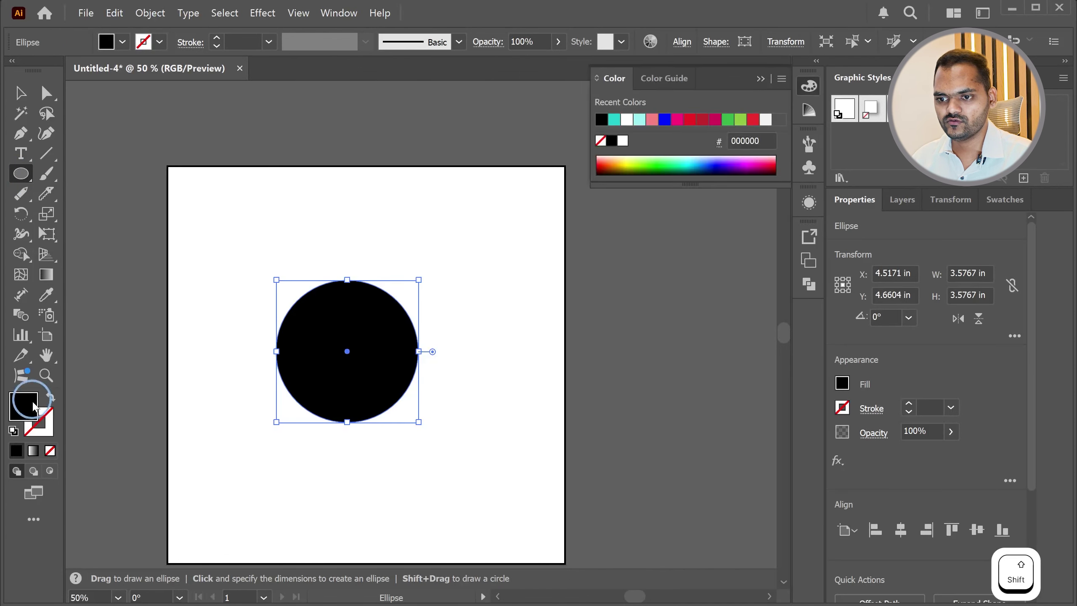
click(50, 450)
click(16, 451)
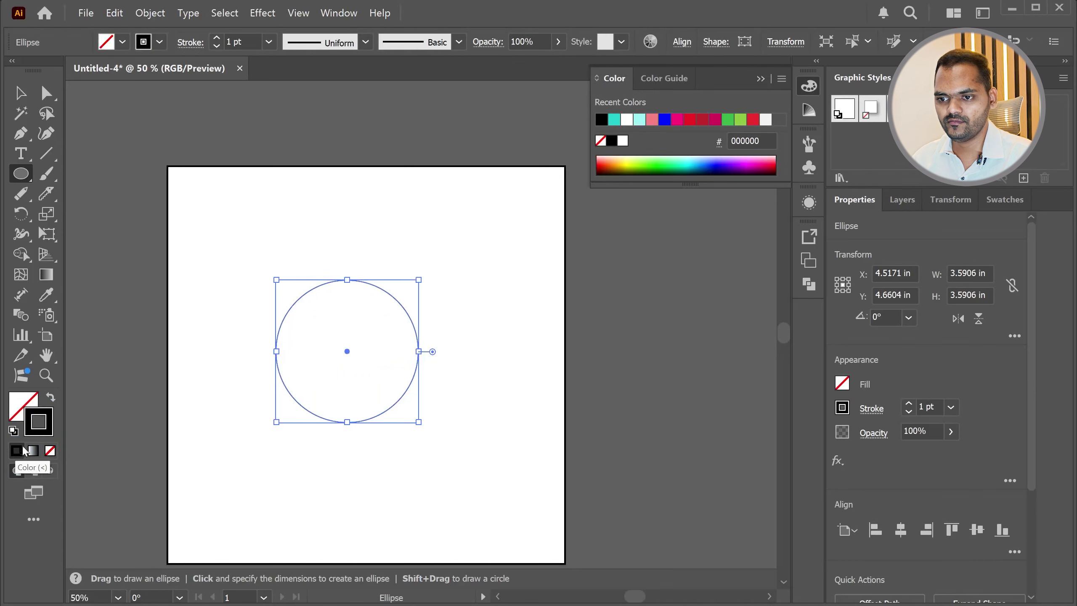
click(246, 42)
key(ctrl+a)
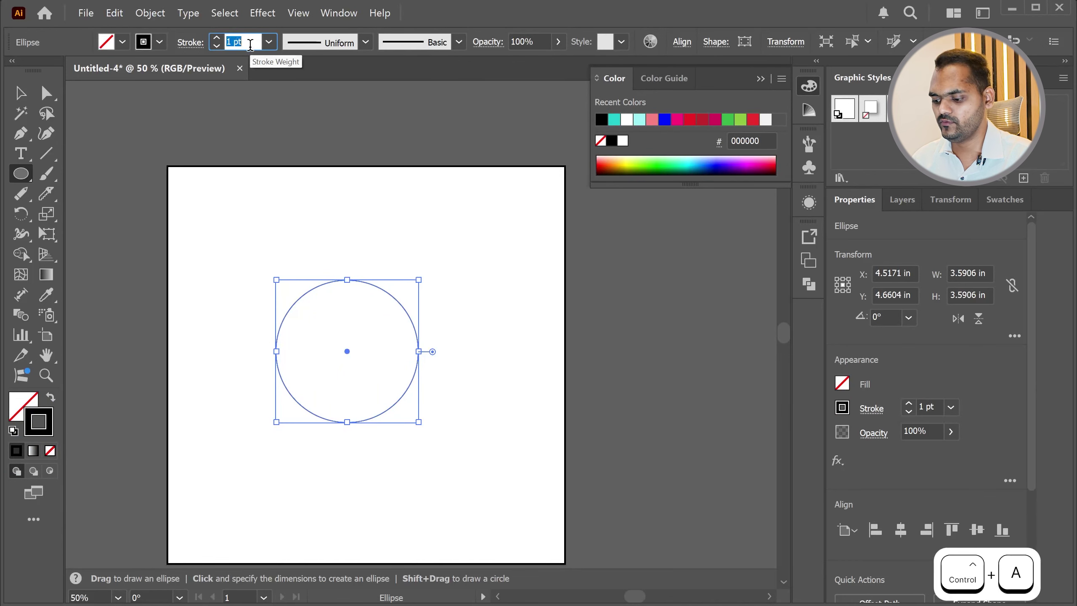
text(20)
key(Return)
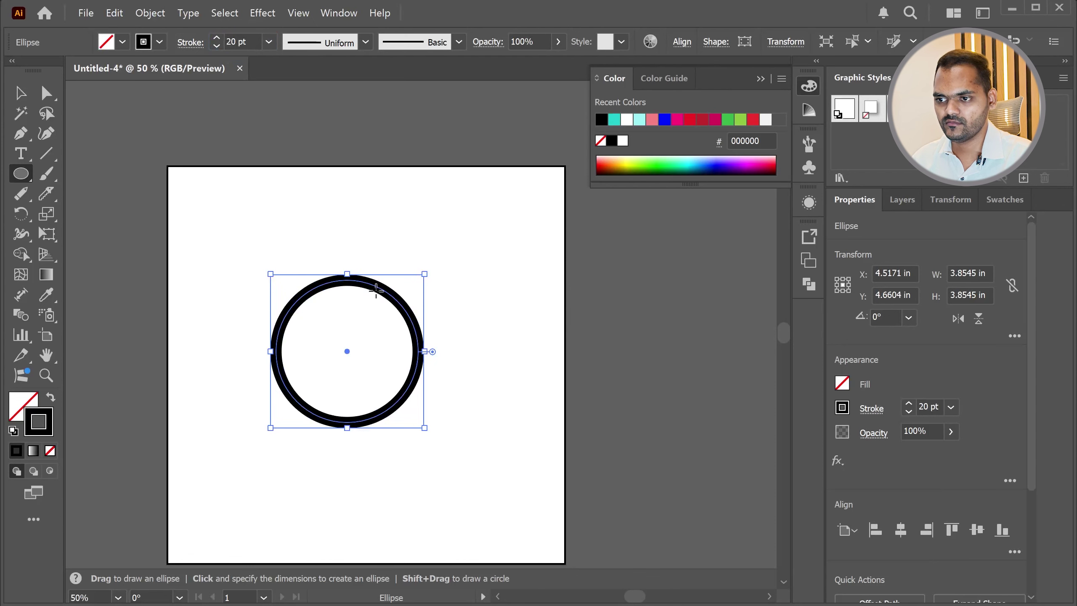
Move the circle up and to the left, and draw a vertical line straight down from its lowest point
click(20, 94)
drag(306, 289, 263, 259)
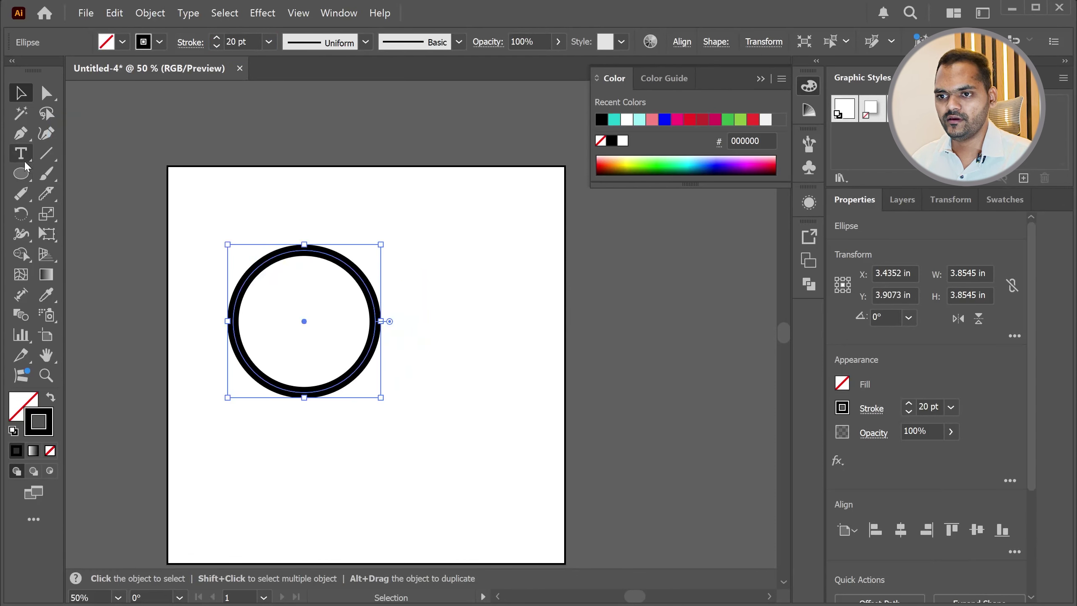
click(46, 153)
drag(304, 394, 305, 472)
Scale the circle and line together down to about 1.14 × 1.48 in and examine the stroke thickness up close
click(22, 98)
drag(458, 230, 229, 464)
drag(380, 471, 269, 323)
click(295, 284)
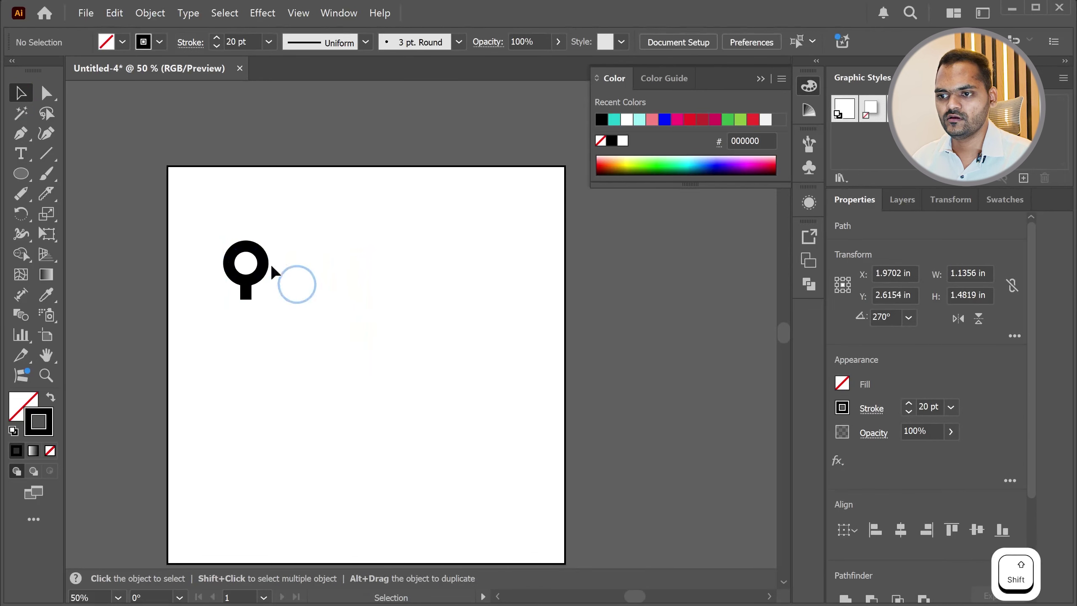
scroll(245, 285, up, 5)
scroll(221, 211, up, 1)
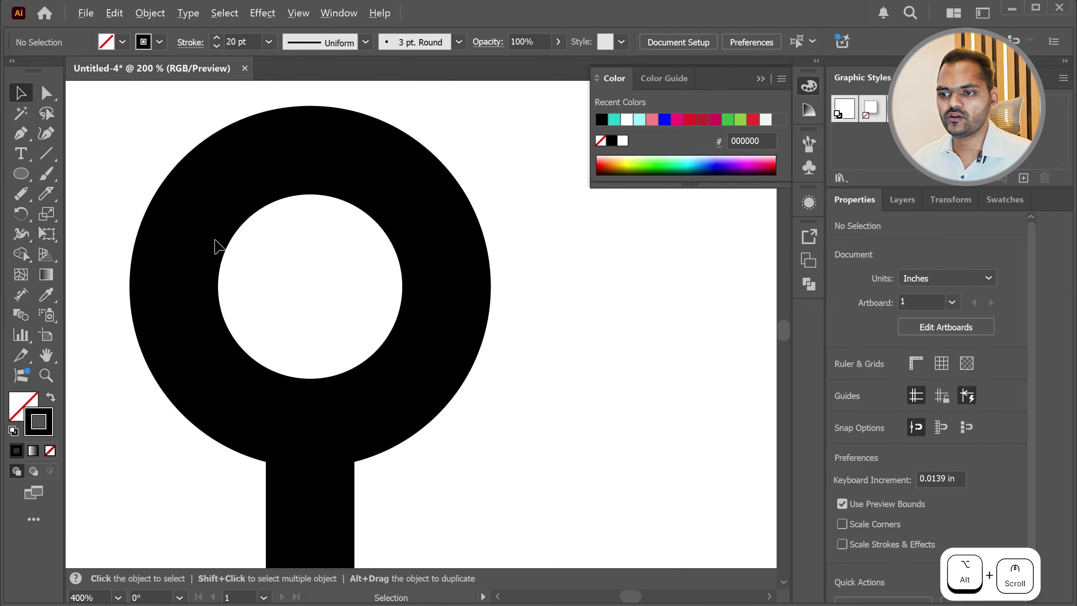
scroll(216, 246, down, 4)
Enlarge the circle and line together to about 4.79 × 7.20 in, and scale them down slightly to fit within the artboard
drag(355, 343, 182, 289)
scroll(253, 303, down, 1)
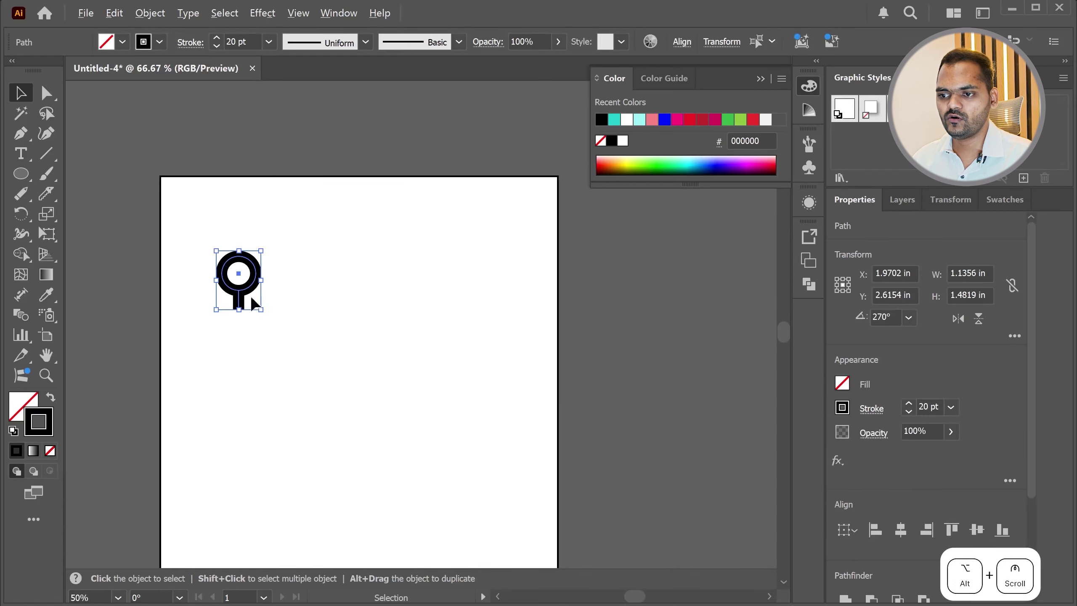
drag(259, 310, 463, 369)
scroll(276, 447, down, 1)
scroll(319, 327, up, 1)
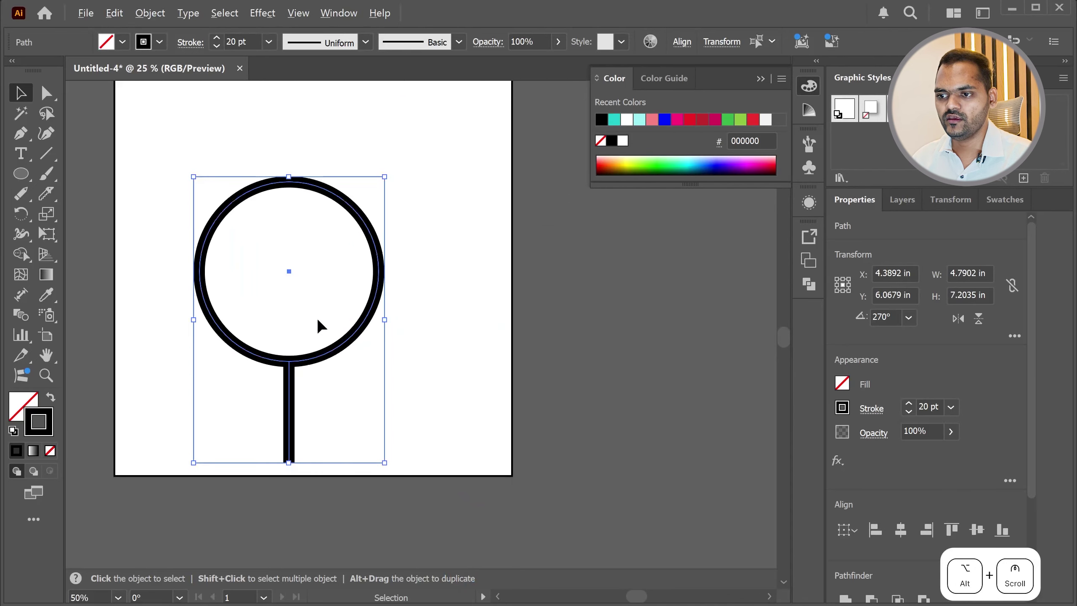
scroll(327, 428, down, 1)
scroll(324, 425, up, 1)
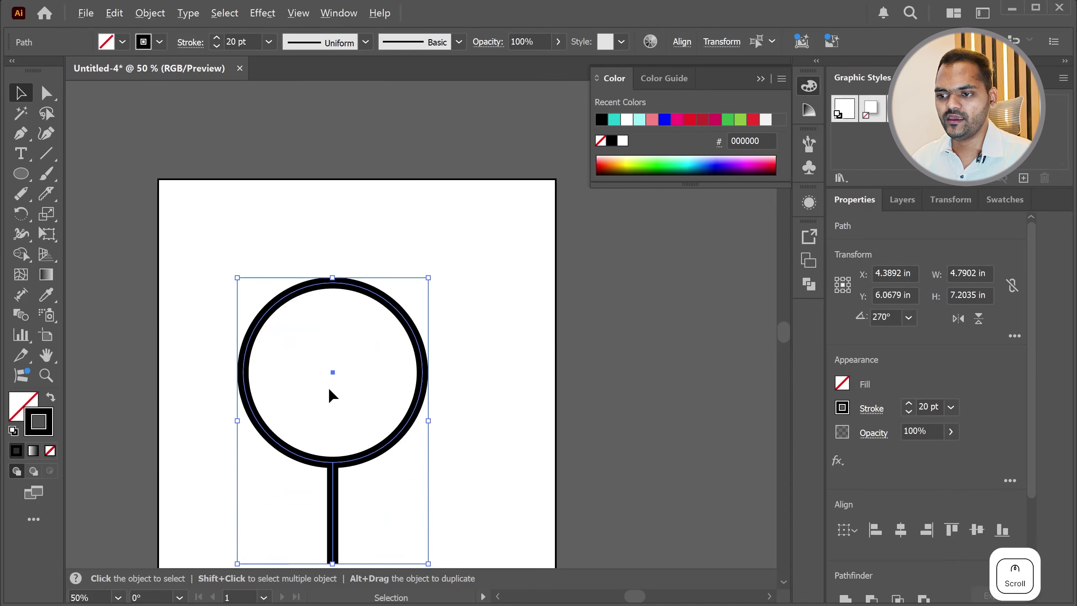
drag(434, 526, 426, 465)
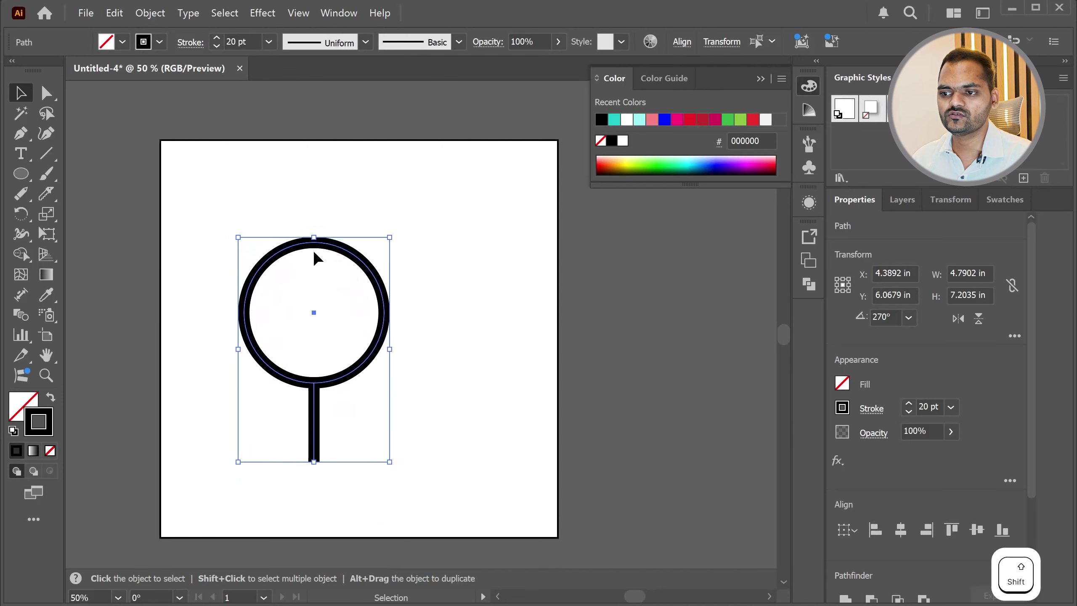
click(448, 334)
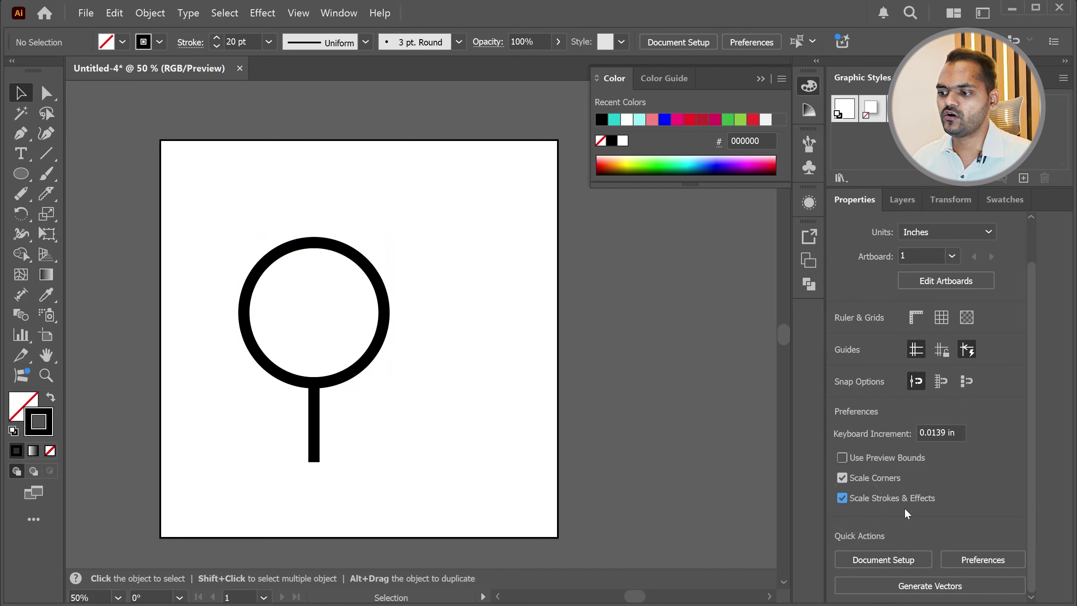
Scale the circle and line together down to about 0.75 × 1.18 in, with Scale Strokes & Effects on, and examine the stroke up close
click(244, 312)
mouse_move(384, 462)
mouse_down()
mouse_move(320, 377)
mouse_move(289, 292)
mouse_move(277, 290)
mouse_up()
scroll(261, 261, up, 3)
scroll(270, 352, up, 5)
scroll(373, 320, down, 4)
scroll(328, 335, up, 5)
scroll(321, 349, down, 8)
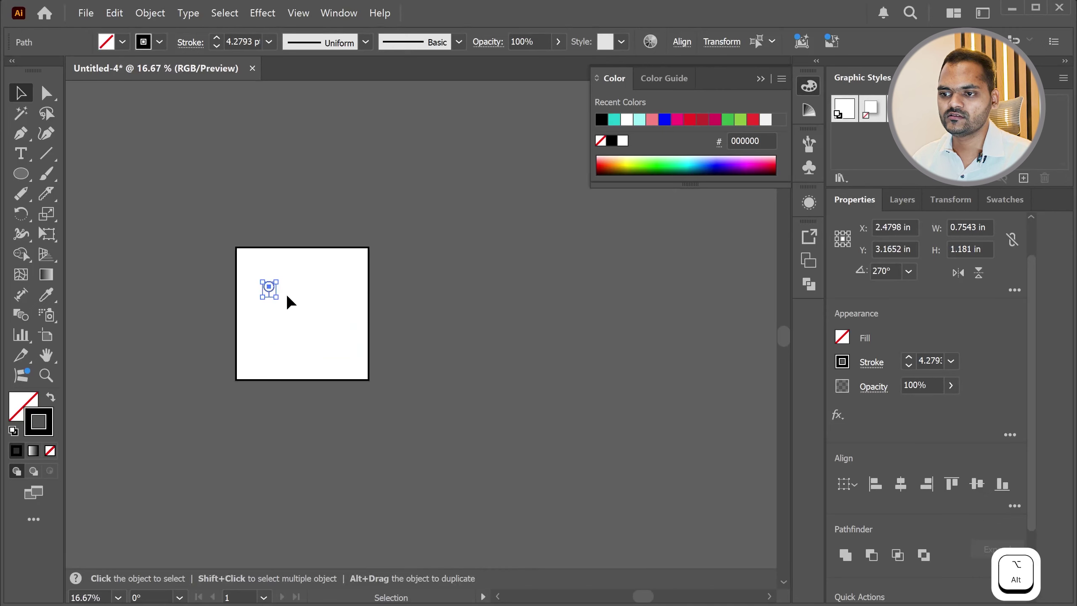
Enlarge the circle and line together to about 5.45 × 8.54 in and examine the stroke thickness
drag(280, 299, 375, 395)
scroll(301, 318, up, 3)
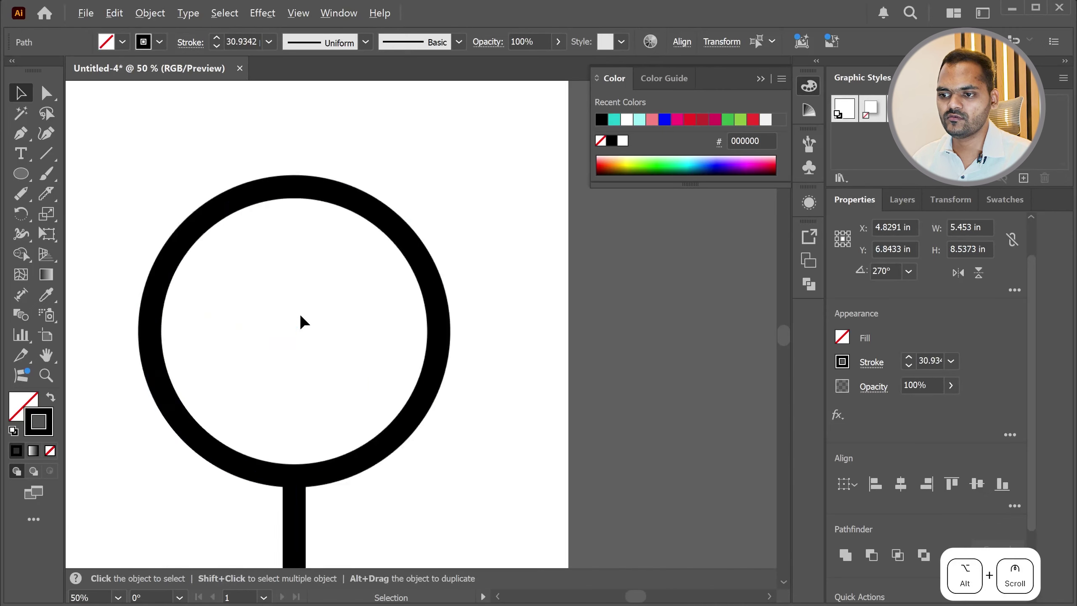
scroll(302, 323, down, 1)
Shrink the circle and line to about 1.49 × 2.33 in and position them in the artboard's upper middle
mouse_move(370, 480)
mouse_down()
mouse_move(314, 409)
mouse_move(292, 341)
mouse_move(199, 246)
mouse_move(314, 253)
mouse_move(332, 238)
mouse_move(344, 249)
mouse_up()
scroll(275, 319, up, 2)
scroll(272, 335, down, 1)
drag(367, 294, 358, 275)
click(525, 291)
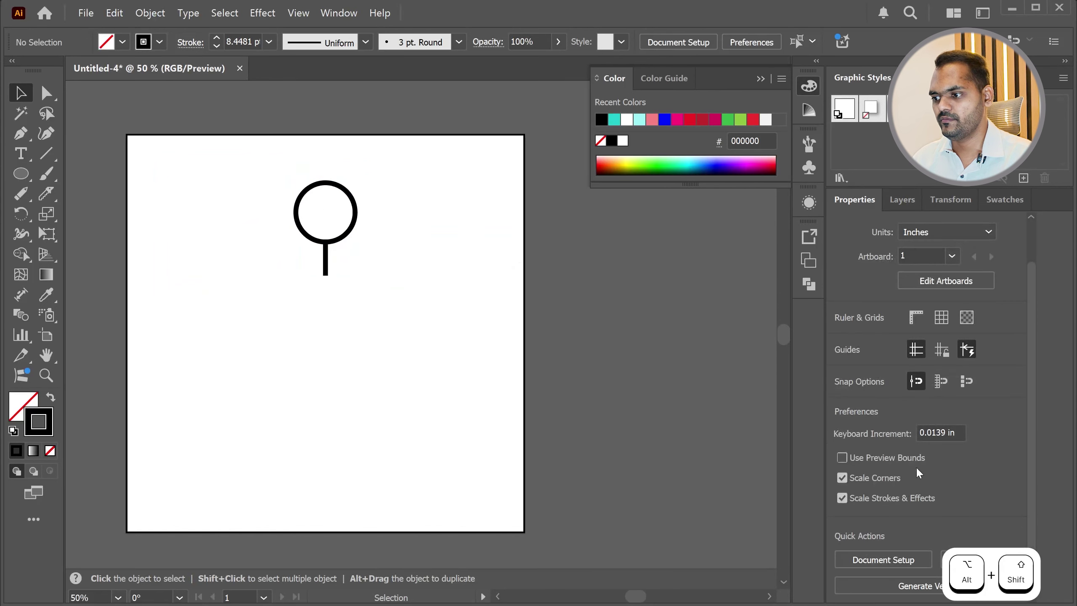
With Scale Corners and Scale Strokes & Effects off, copy the circle and line to the left and shrink the copy to about 0.52 × 0.82 in
key(ctrl+plus)
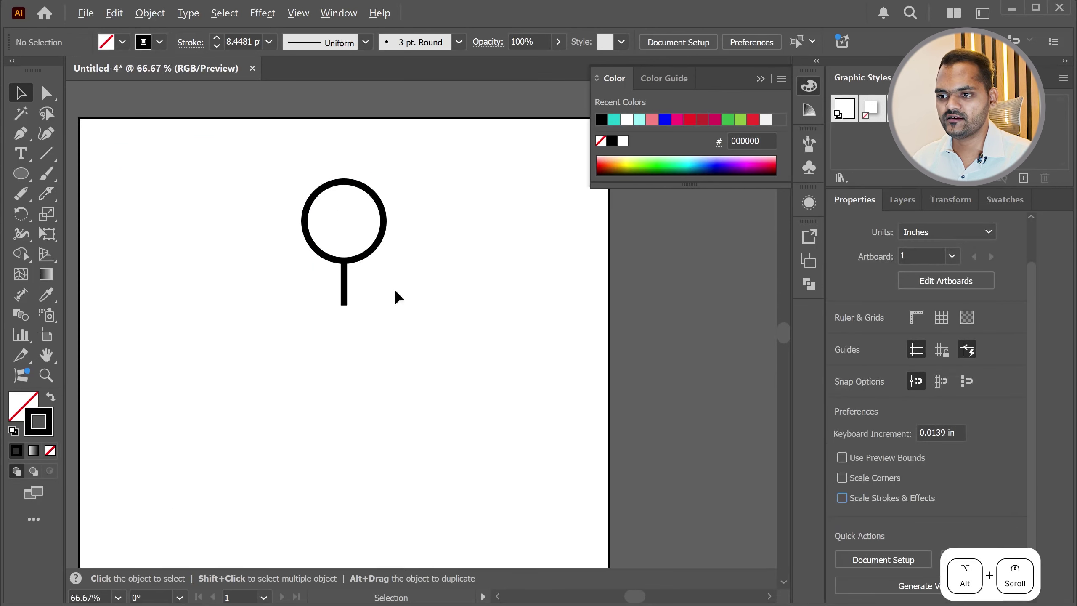
click(312, 229)
drag(345, 252, 203, 251)
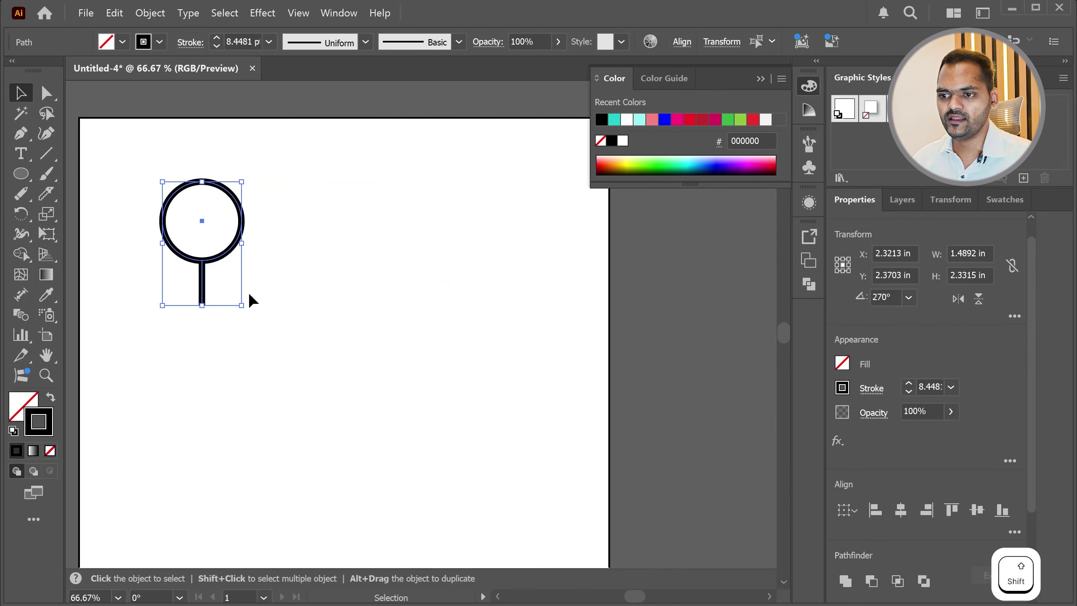
key(ctrl+z)
drag(365, 262, 208, 256)
drag(223, 307, 210, 266)
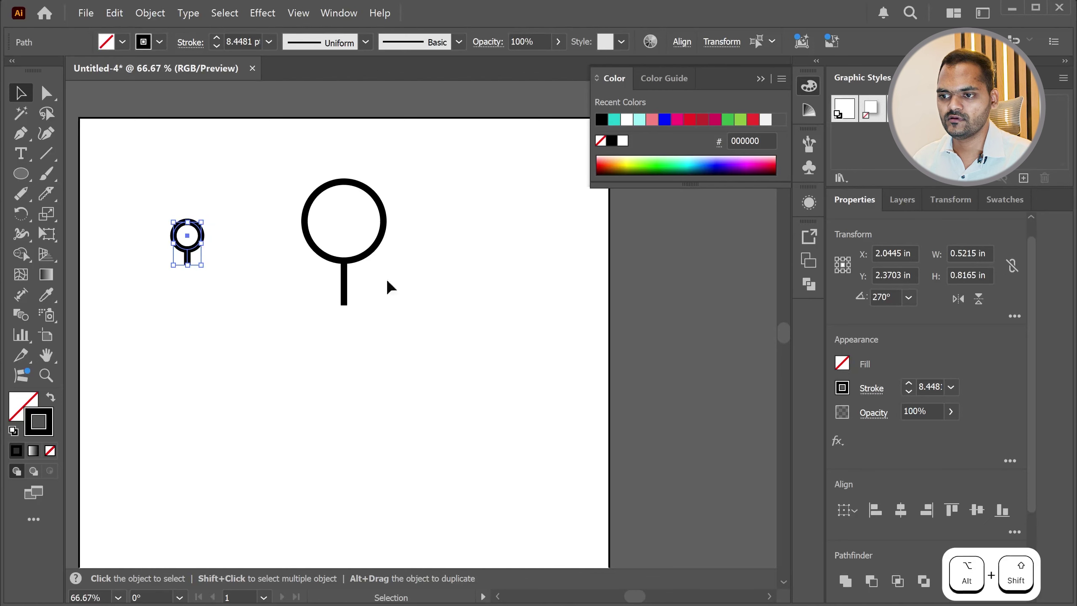
Copy the original circle and line to the right and enlarge the copy to nearly twice its size without scaling its stroke
click(344, 286)
drag(351, 263, 525, 263)
drag(562, 309, 611, 356)
click(360, 315)
Copy the middle circle and line straight down to start a second row beneath the original
click(346, 265)
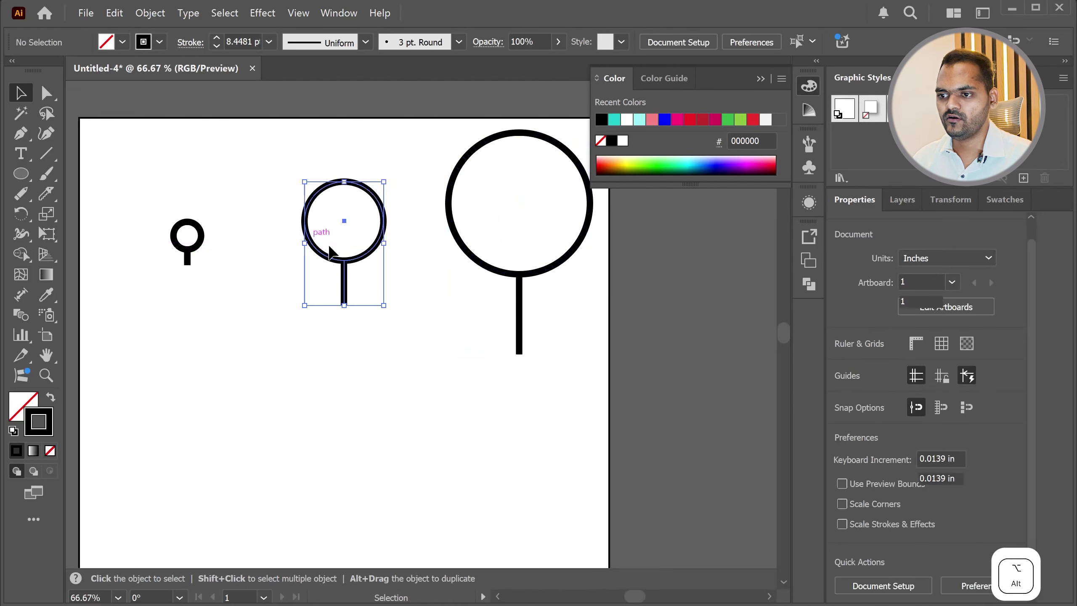
drag(342, 267, 342, 472)
click(591, 432)
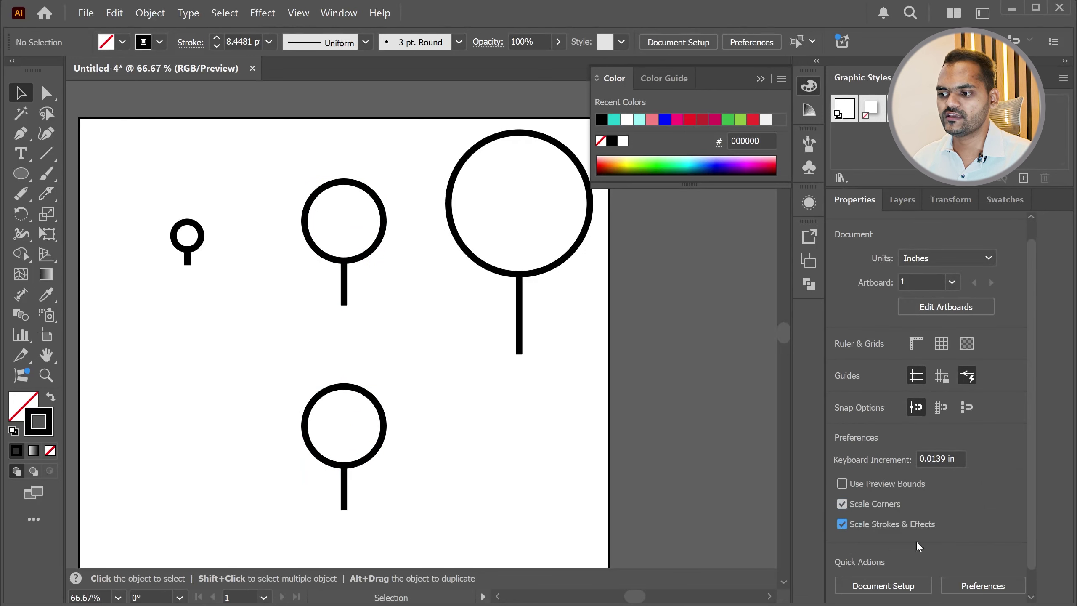
With Scale Corners and Scale Strokes & Effects on, copy the lower circle and line to the left and scale the copy down
scroll(618, 479, down, 2)
scroll(266, 366, up, 1)
drag(387, 462, 281, 339)
scroll(344, 478, up, 1)
drag(343, 437, 206, 401)
drag(244, 460, 188, 402)
Copy the lower middle circle and line to the right, enlarge the copy to about 3.17 × 4.96 in, and fit it inside the artboard's corner
drag(401, 433, 288, 377)
scroll(435, 436, down, 1)
click(348, 385)
click(369, 385)
scroll(234, 445, down, 2)
mouse_move(303, 421)
mouse_down()
mouse_move(381, 420)
mouse_move(438, 471)
mouse_up()
drag(395, 353, 394, 381)
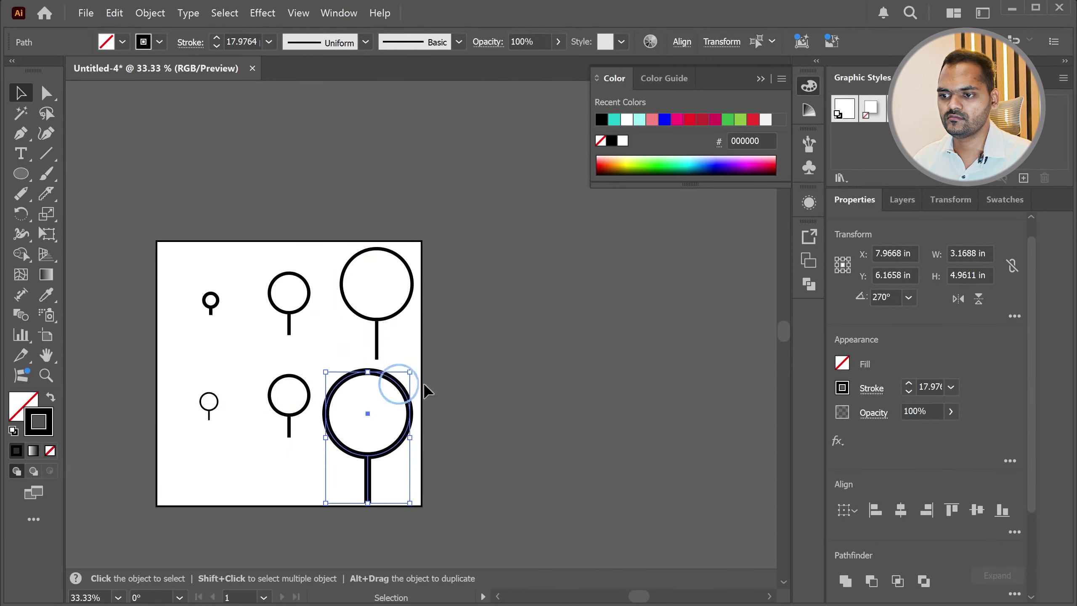
click(380, 387)
Compare the stroke thickness of the small, medium and large figures in the upper and lower rows
scroll(328, 380, up, 1)
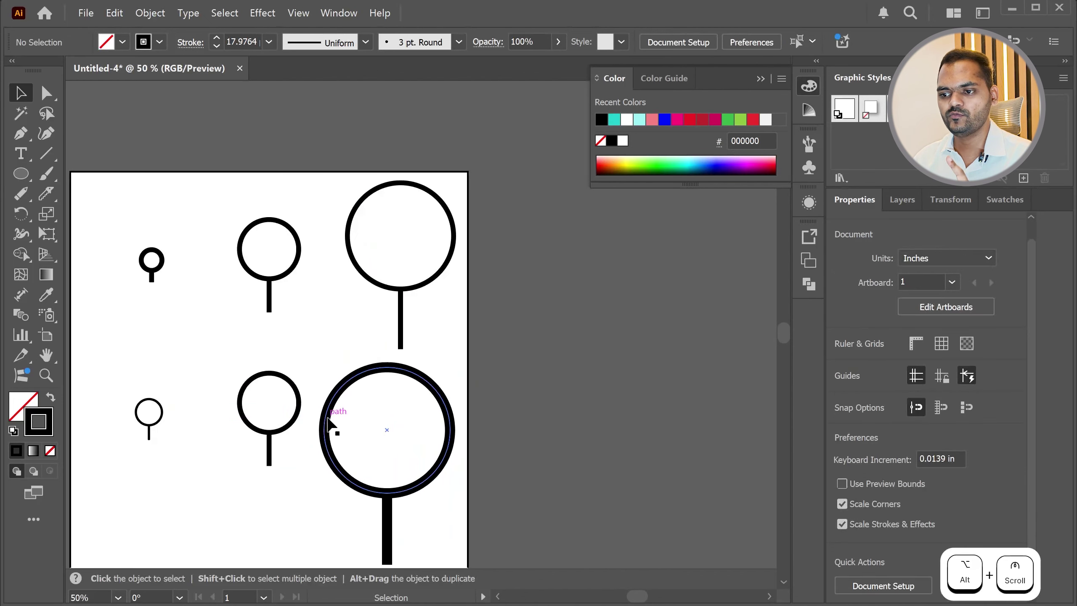
scroll(271, 407, down, 1)
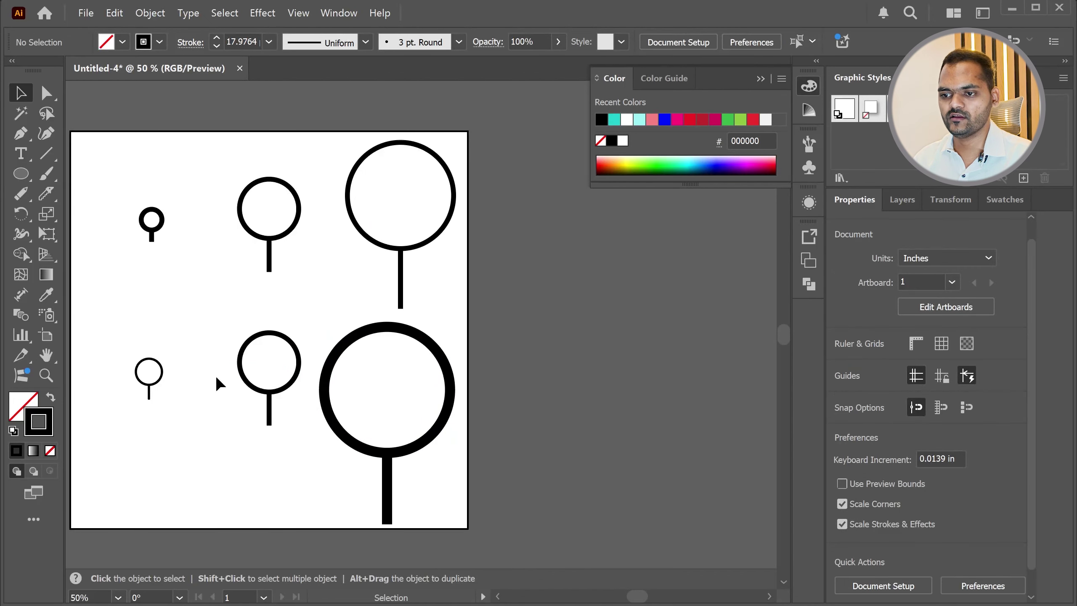
scroll(169, 378, up, 5)
scroll(257, 361, down, 2)
scroll(272, 442, up, 2)
scroll(294, 373, down, 5)
scroll(476, 464, up, 4)
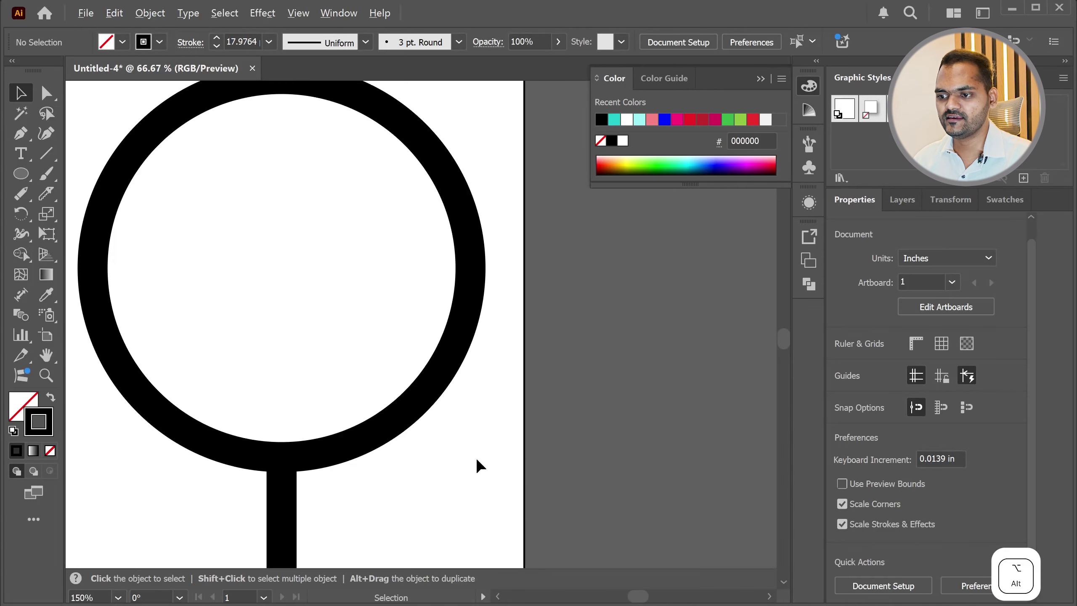
scroll(490, 493, down, 5)
scroll(367, 313, up, 3)
scroll(173, 449, up, 3)
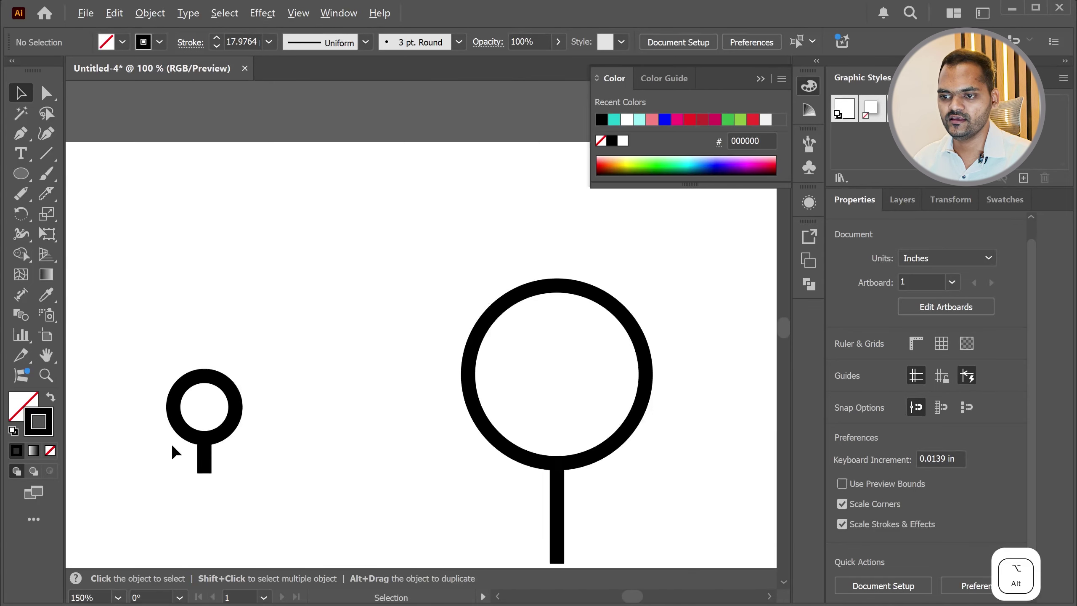
scroll(173, 387, down, 4)
scroll(188, 403, up, 1)
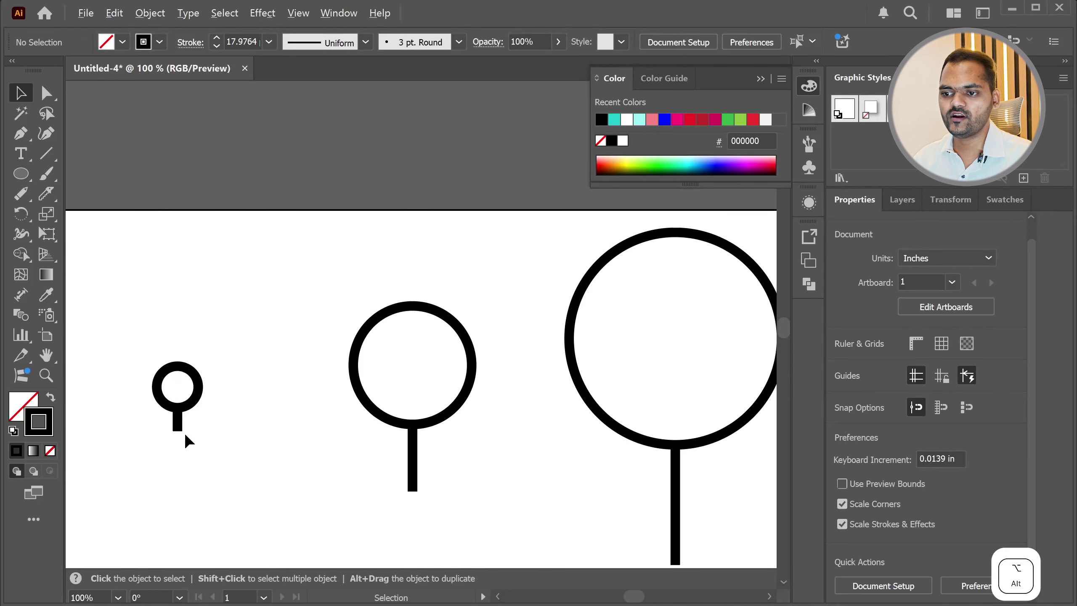
scroll(188, 441, down, 1)
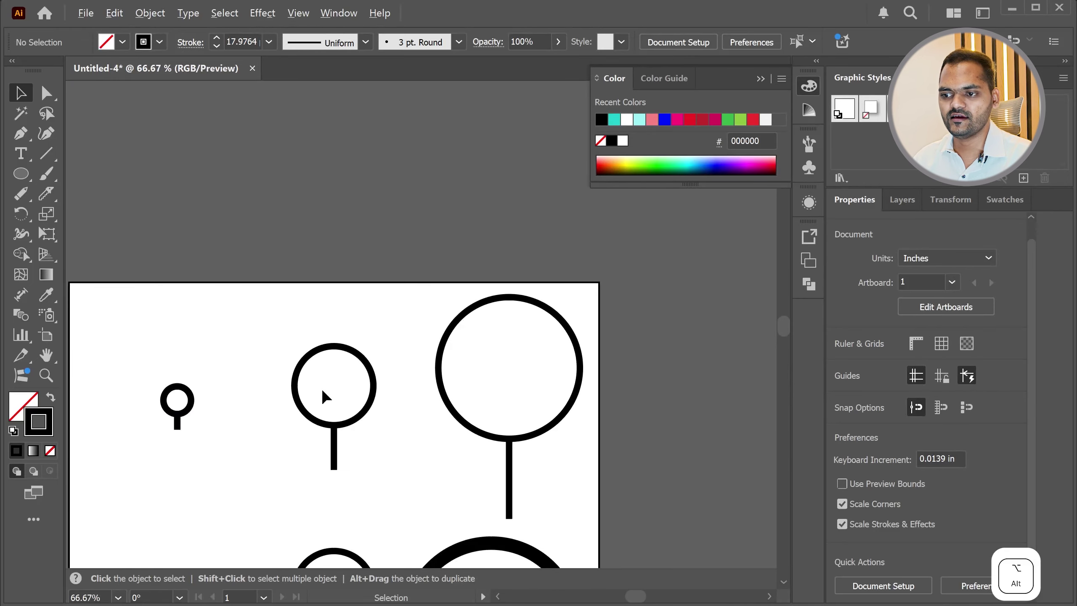
scroll(332, 438, down, 3)
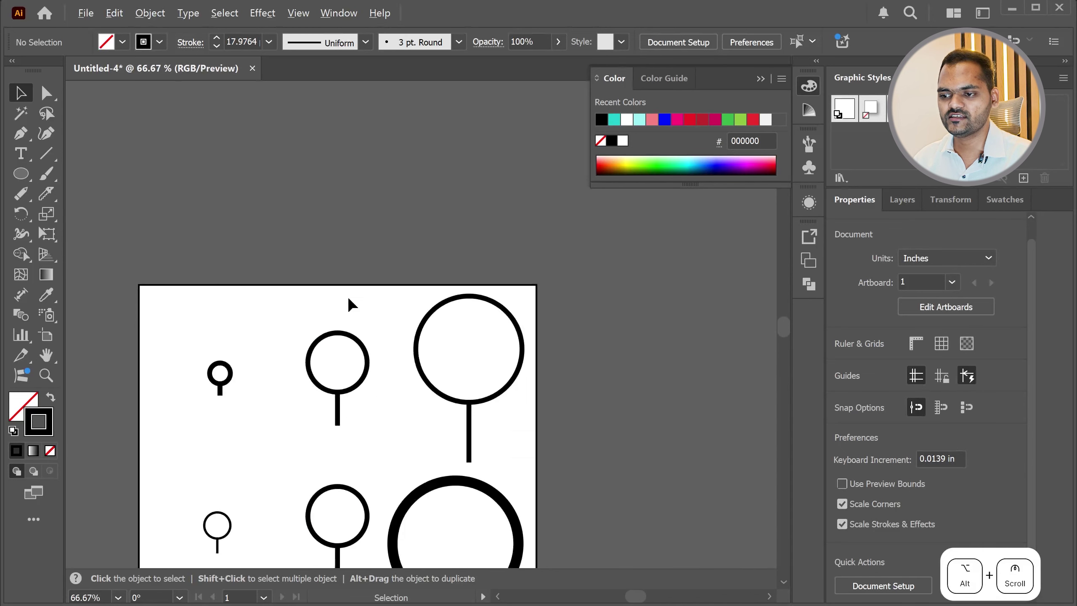
scroll(349, 341, up, 1)
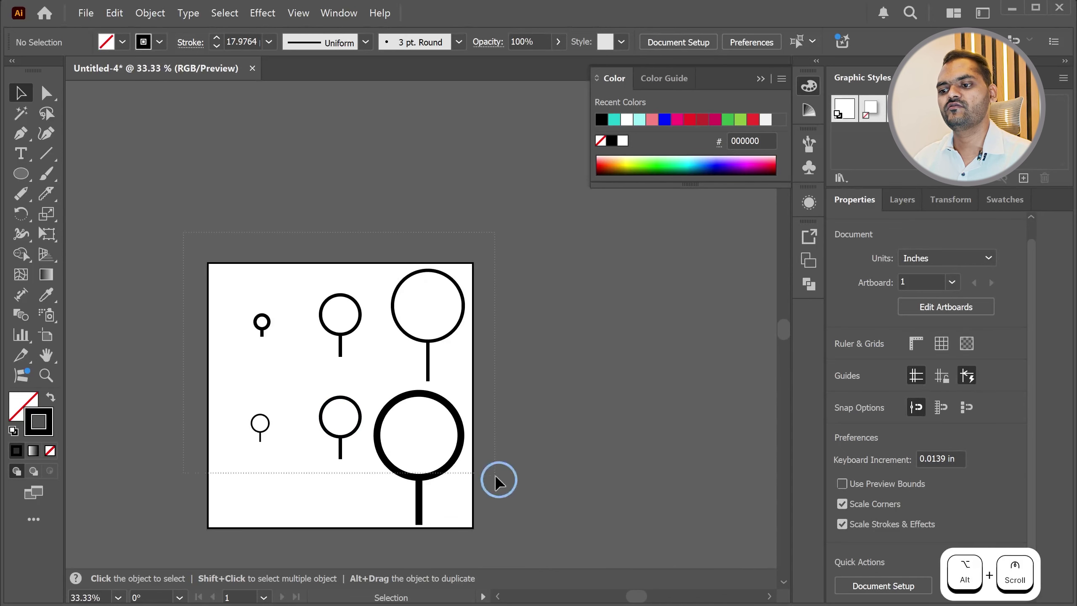
Delete all the circle-and-line figures and draw a square about 3.27 in wide near the artboard's centre
drag(495, 475, 528, 526)
key(Delete)
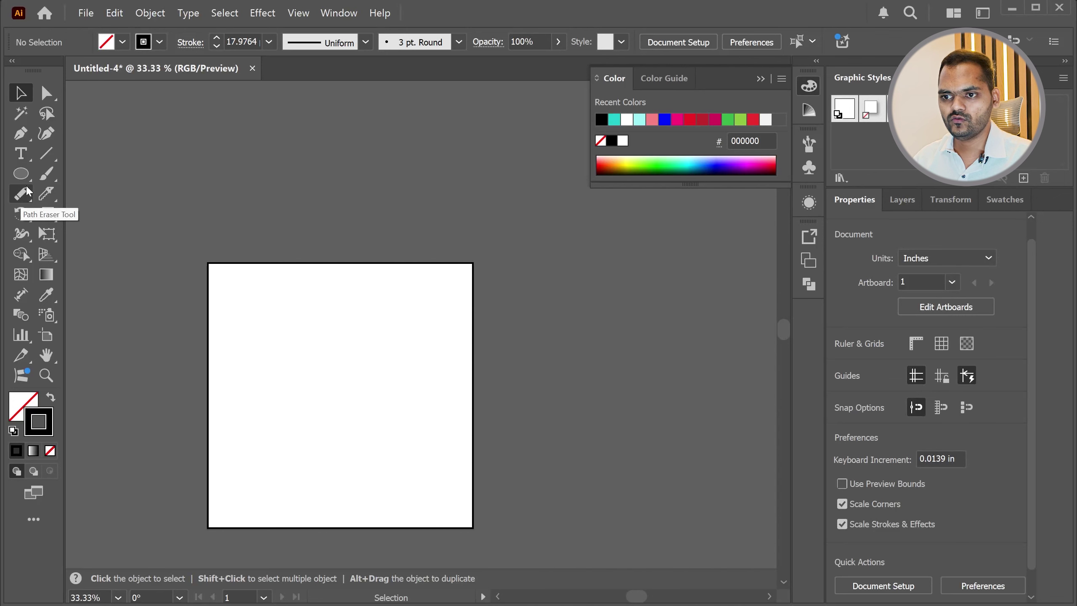
drag(20, 173, 81, 174)
drag(278, 331, 364, 418)
scroll(361, 388, up, 1)
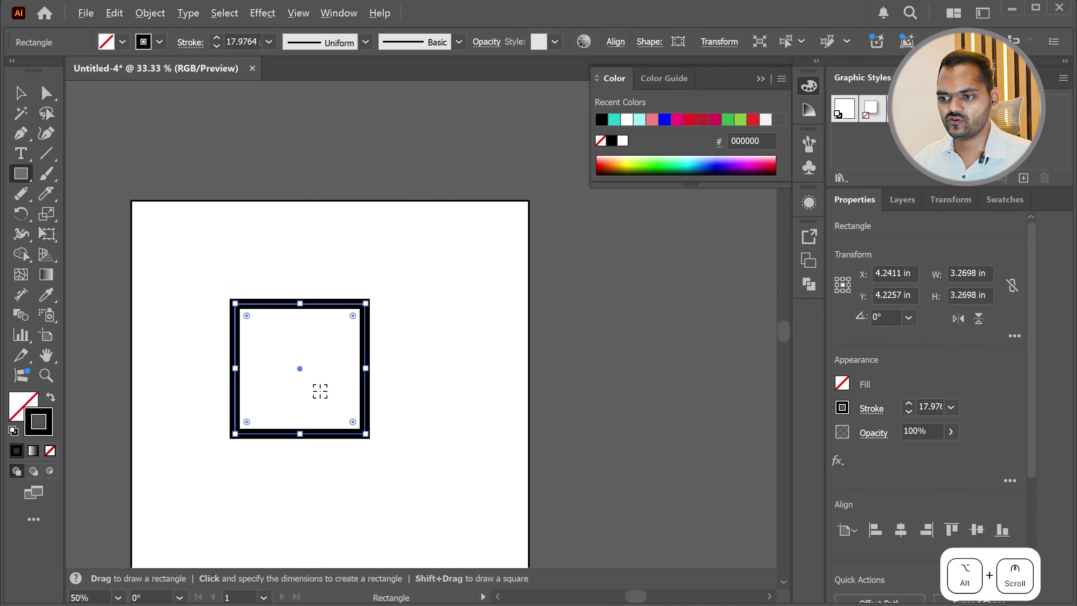
scroll(330, 390, up, 2)
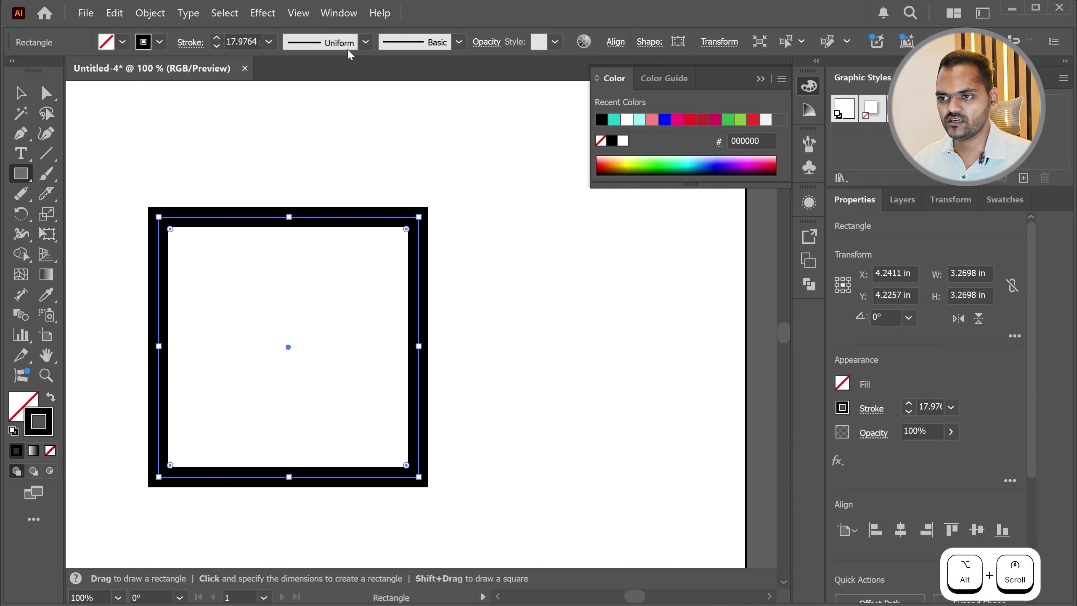
Open the Stroke settings and collapse the Color panel that covers them
click(338, 13)
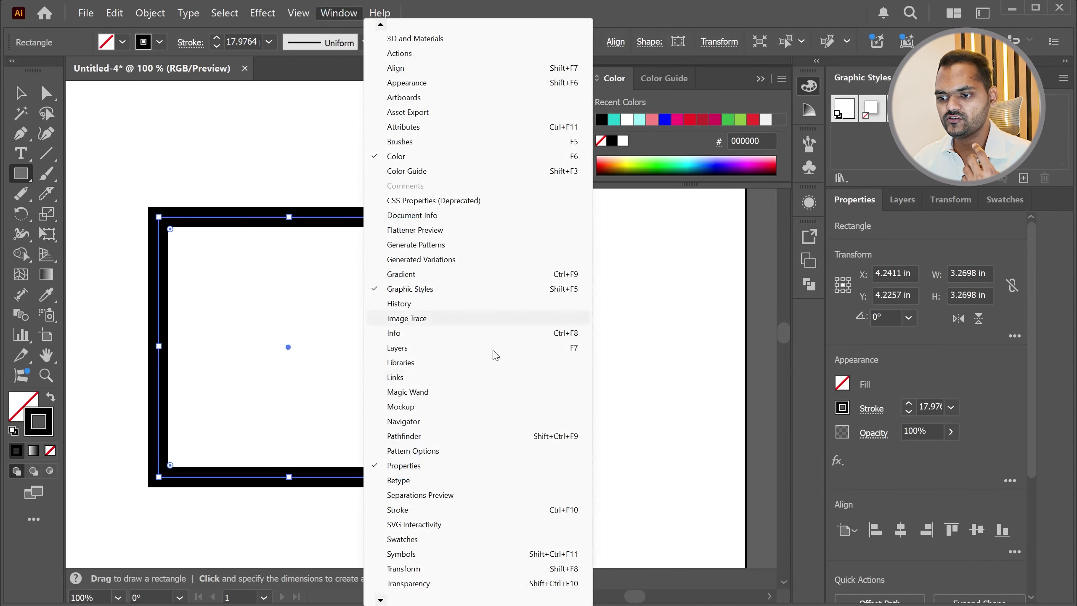
mouse_move(381, 600)
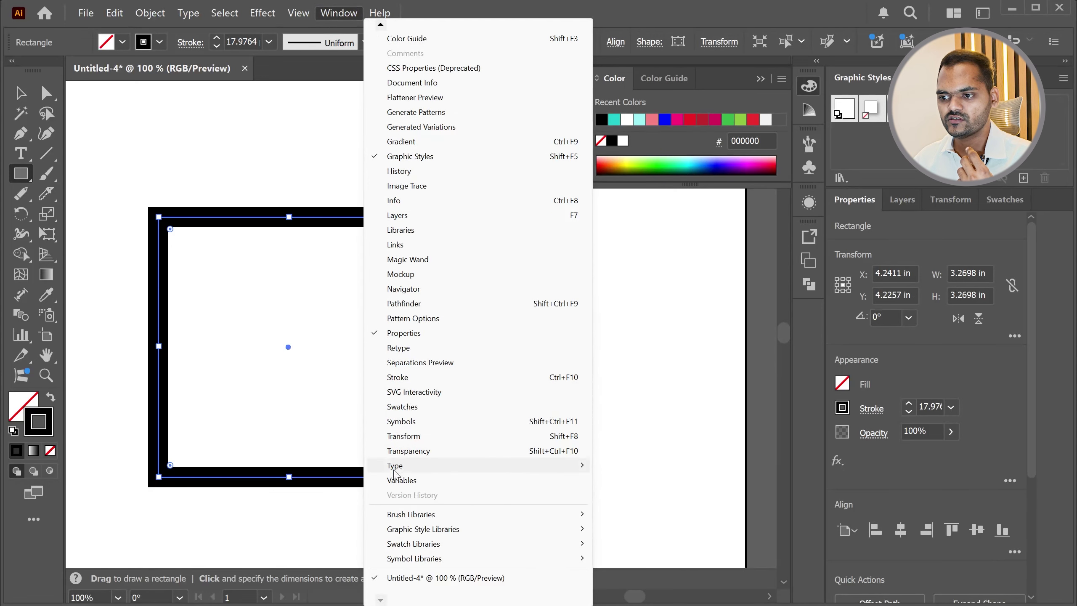
click(397, 378)
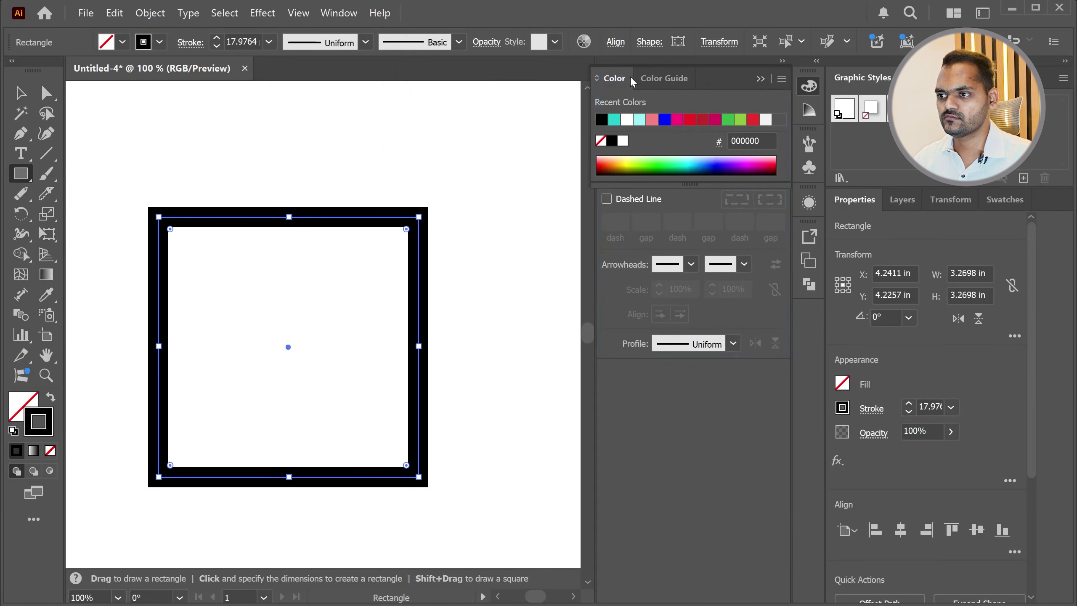
click(759, 79)
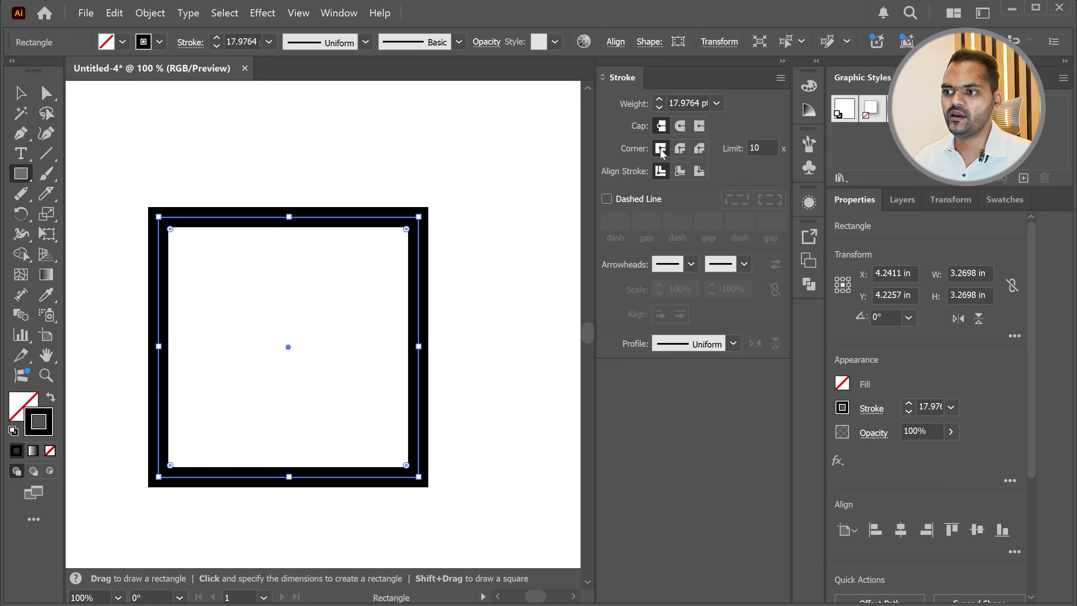
click(780, 78)
click(831, 84)
click(780, 78)
click(813, 84)
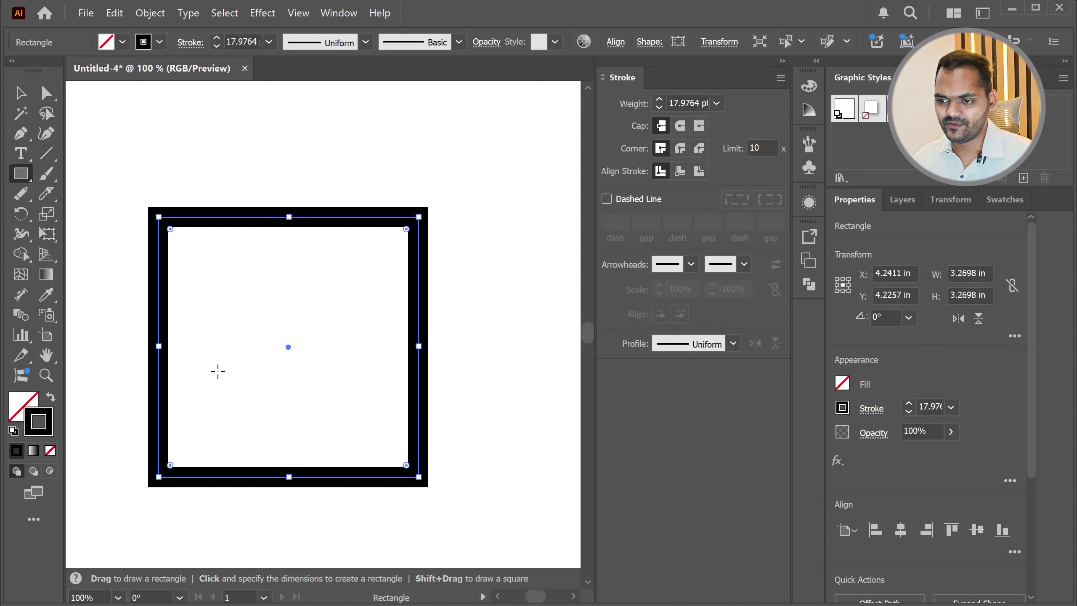
Examine the square's stroke and corners up close
alt+scroll(152, 417, up, 1)
alt+scroll(180, 445, down, 1)
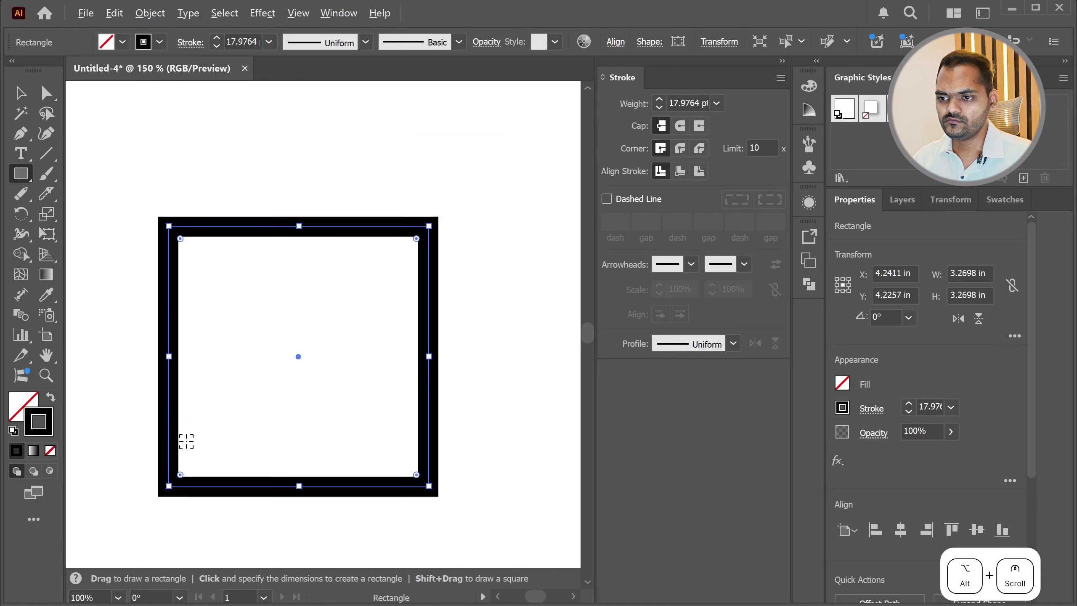
alt+scroll(289, 418, up, 1)
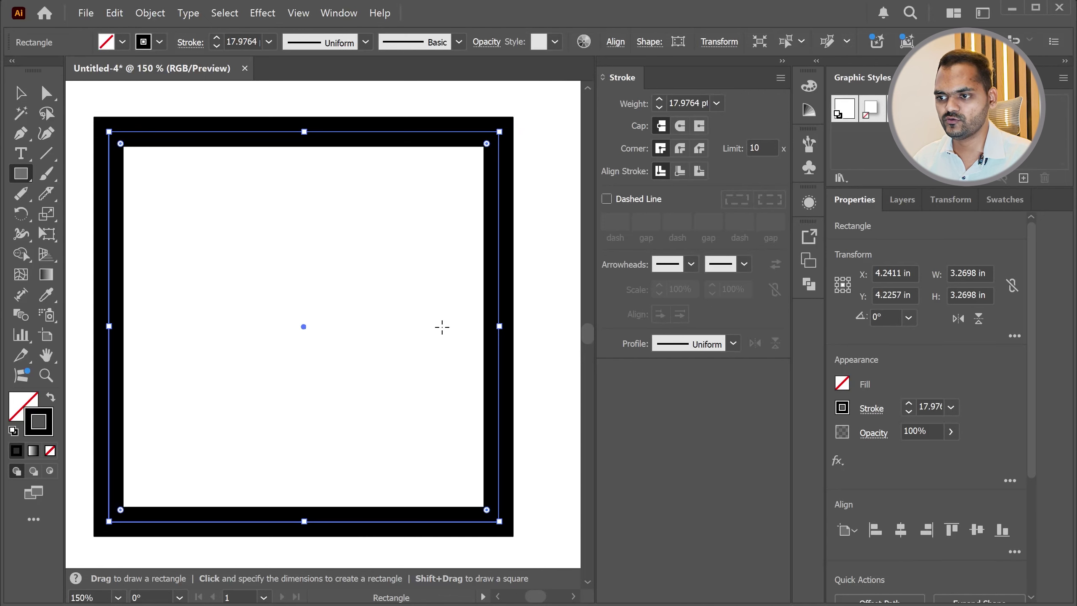
alt+scroll(509, 324, down, 1)
alt+scroll(534, 312, up, 1)
alt+scroll(388, 275, down, 1)
alt+scroll(388, 276, down, 1)
alt+scroll(306, 270, up, 2)
Draw a horizontal line about 3.45 in long just above the square, roughly matching the square's width
click(51, 154)
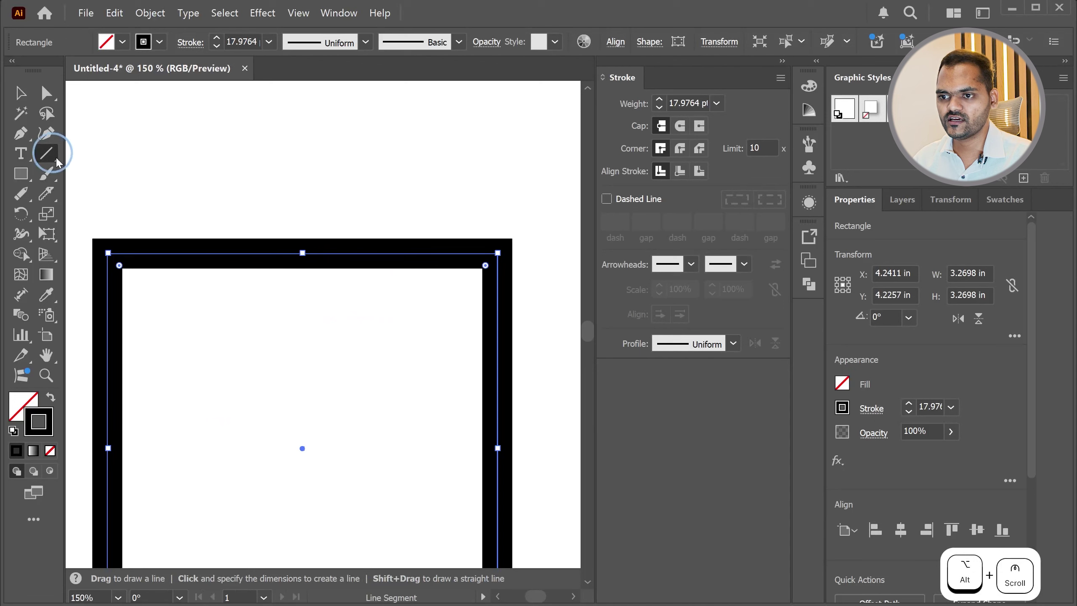
drag(101, 154, 511, 155)
alt+scroll(495, 262, down, 1)
alt+scroll(378, 275, down, 1)
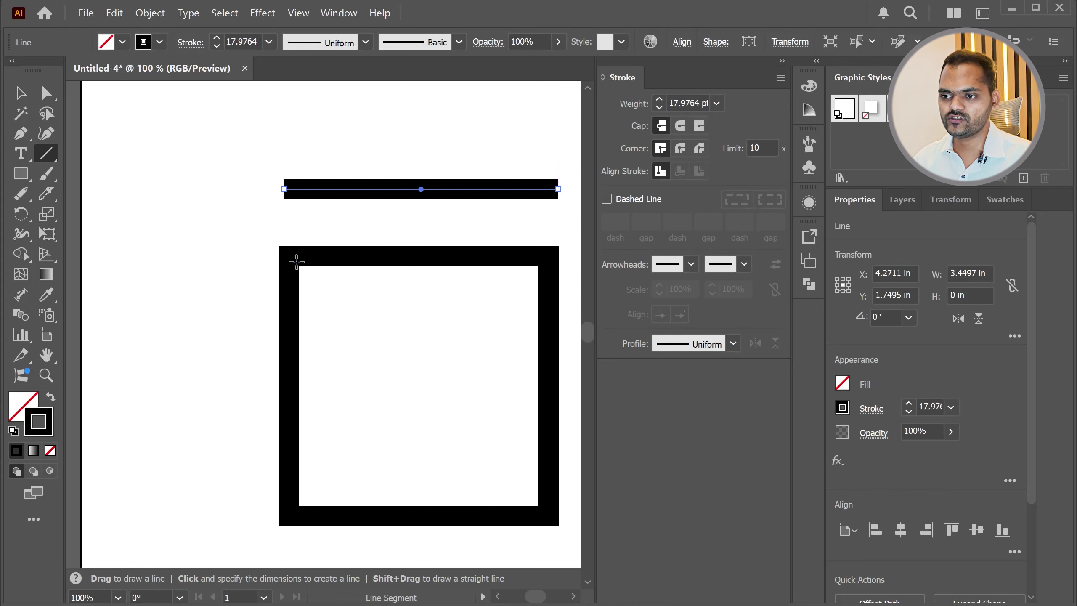
Examine the ends of the line above the square, try a round cap on them, and set the line to a projecting cap
click(16, 97)
click(348, 274)
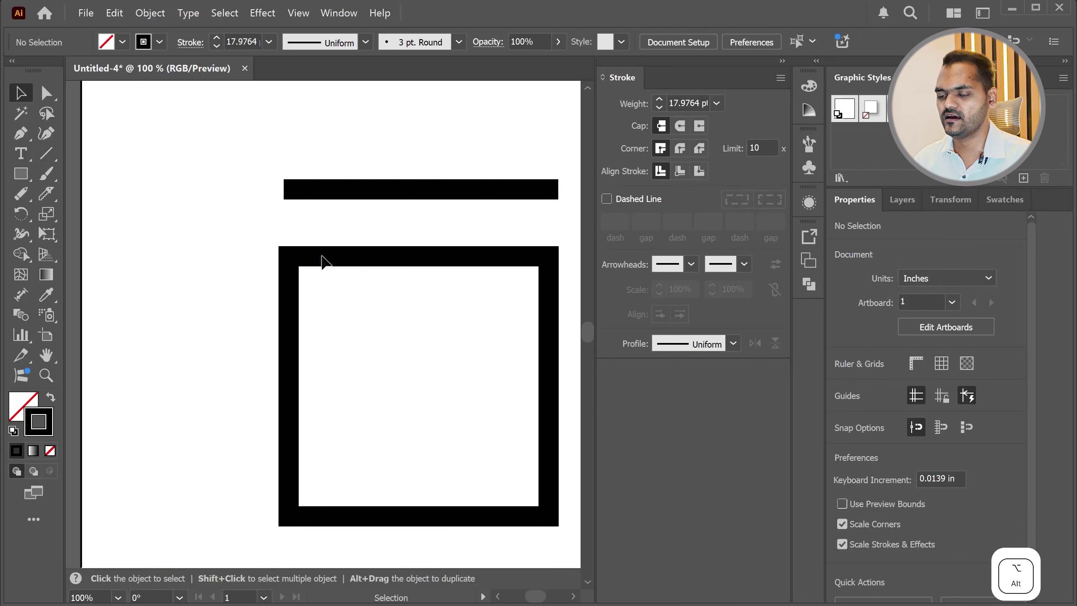
scroll(342, 231, down, 1)
scroll(200, 331, up, 2)
click(199, 330)
scroll(94, 334, up, 3)
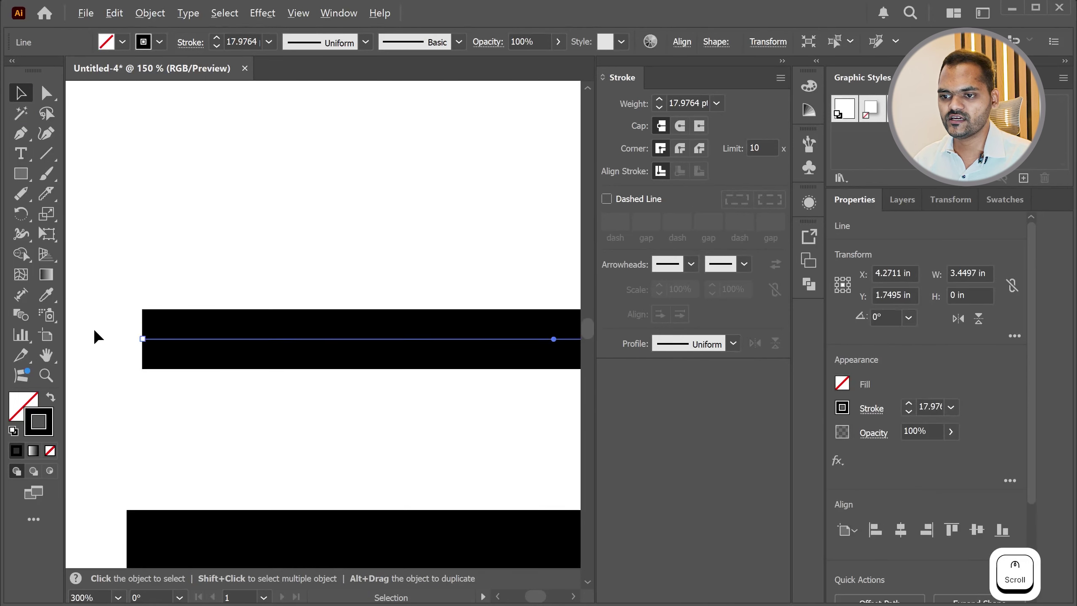
scroll(226, 340, down, 3)
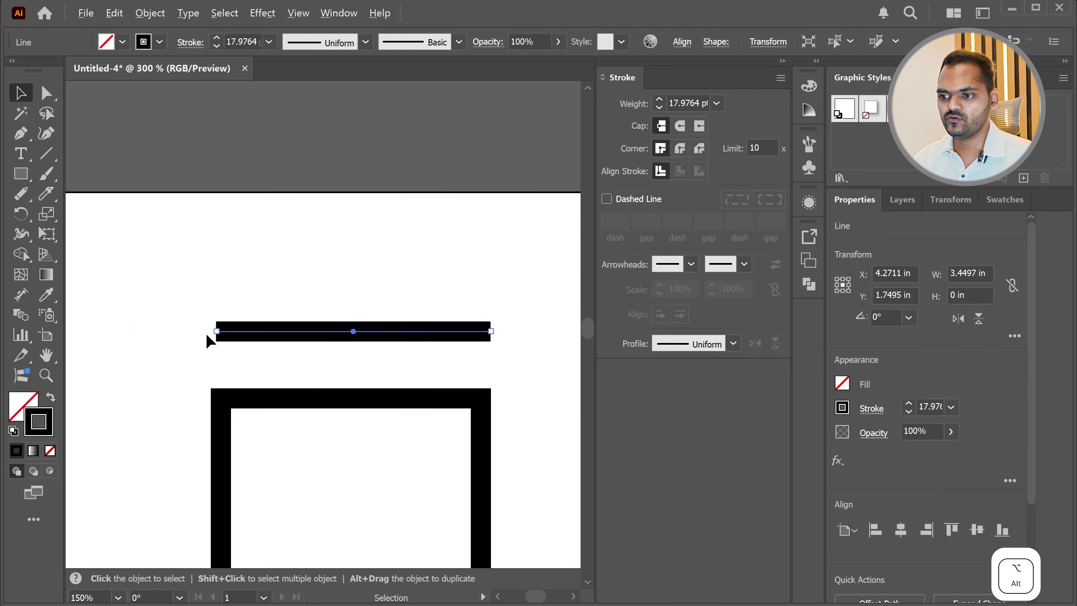
scroll(232, 342, up, 1)
scroll(98, 354, up, 1)
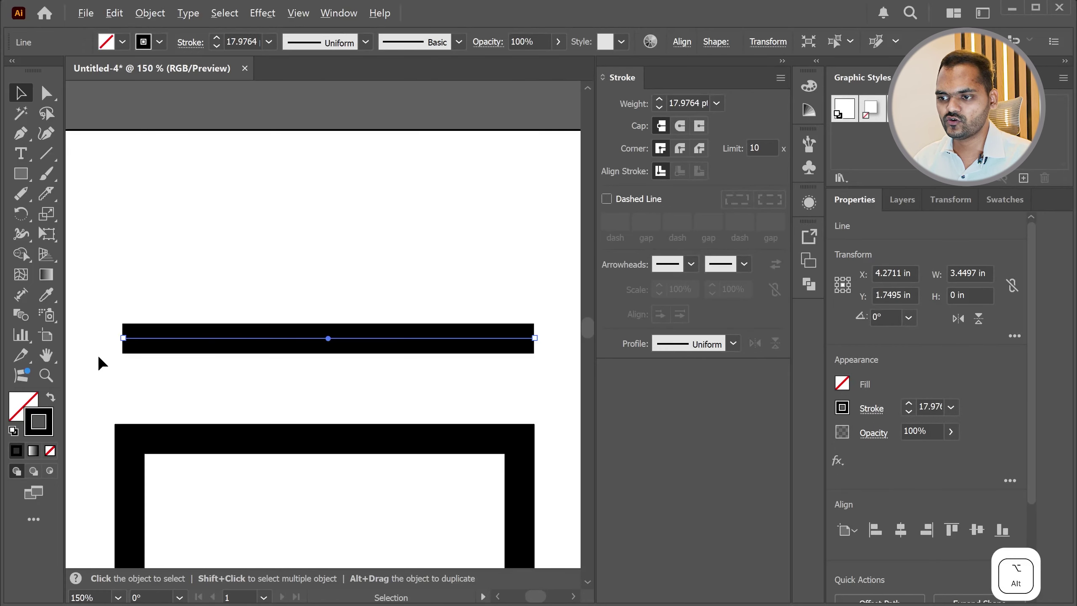
click(680, 126)
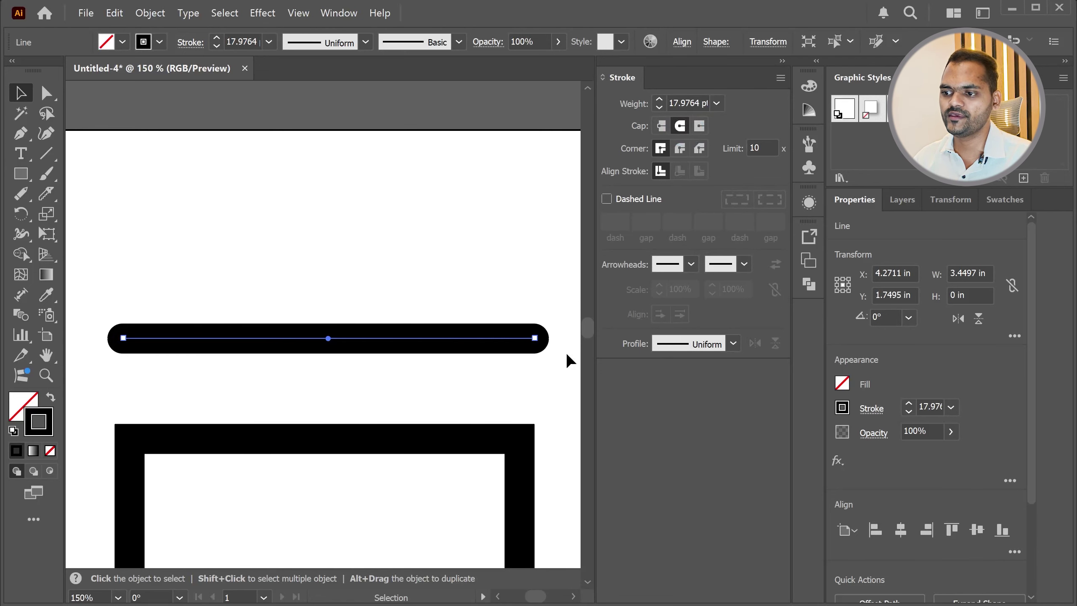
click(701, 126)
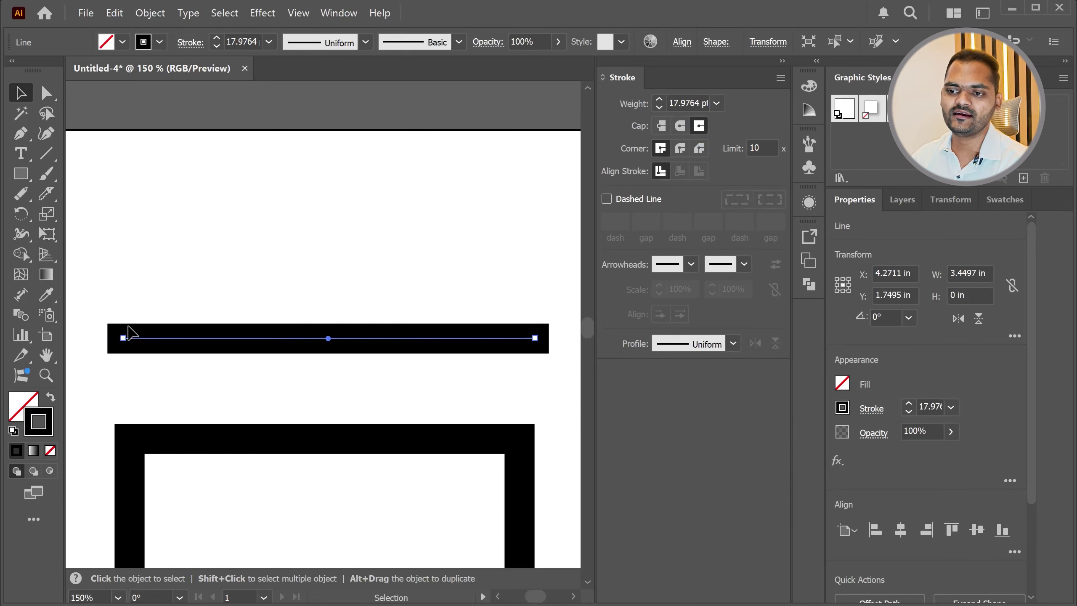
Try a round cap on the line above the square and set the line to a butt cap
click(680, 126)
click(660, 127)
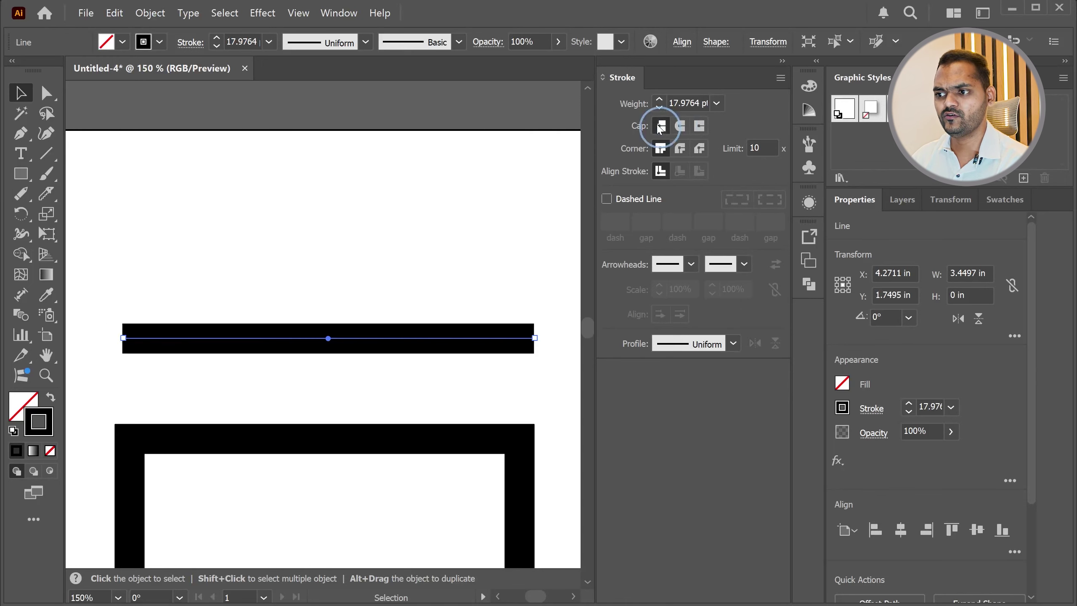
Try round and bevel joins on the square's corners, examining them up close, and restore the miter join
click(242, 439)
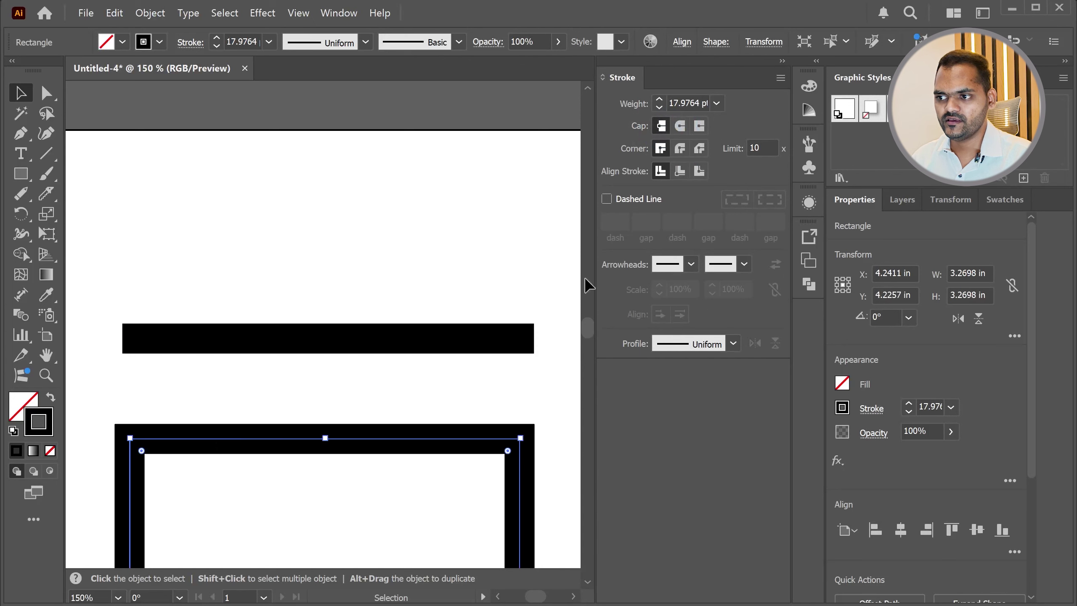
scroll(358, 296, down, 2)
scroll(303, 509, up, 1)
scroll(228, 370, down, 1)
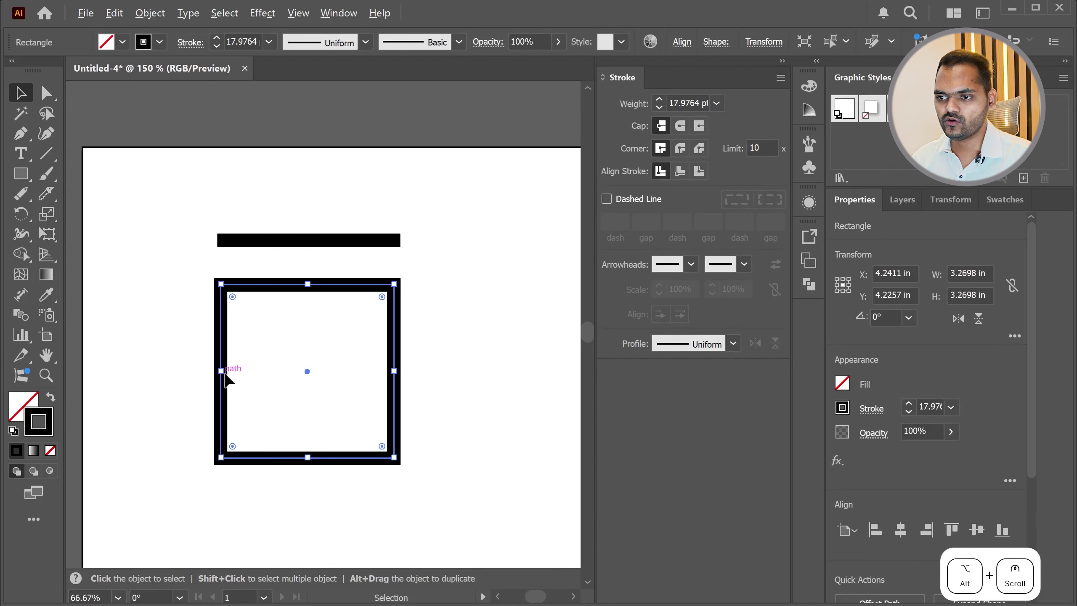
scroll(322, 453, up, 1)
scroll(176, 233, up, 1)
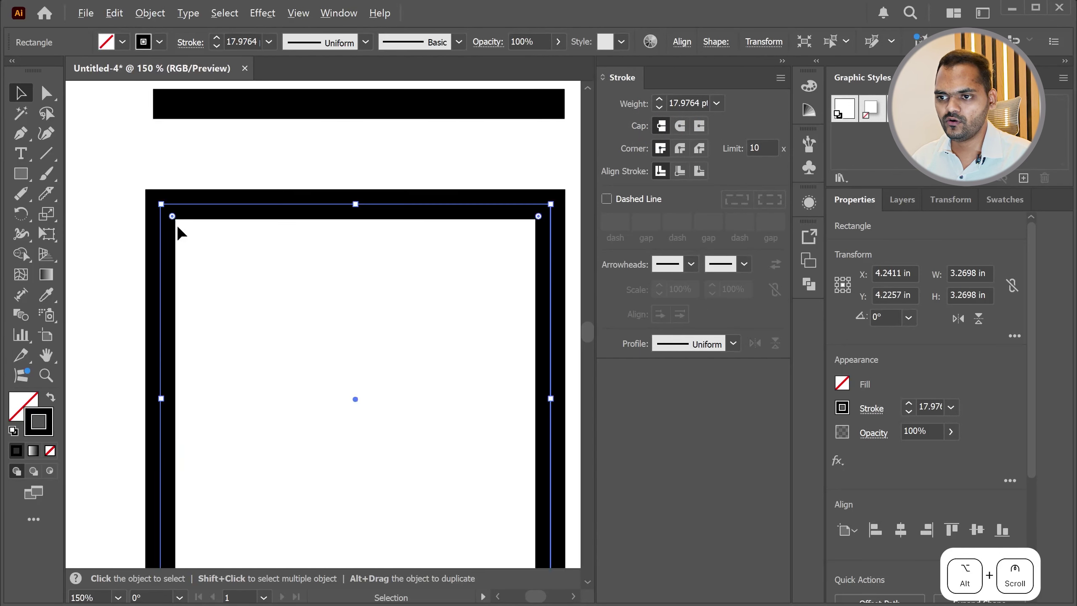
click(681, 148)
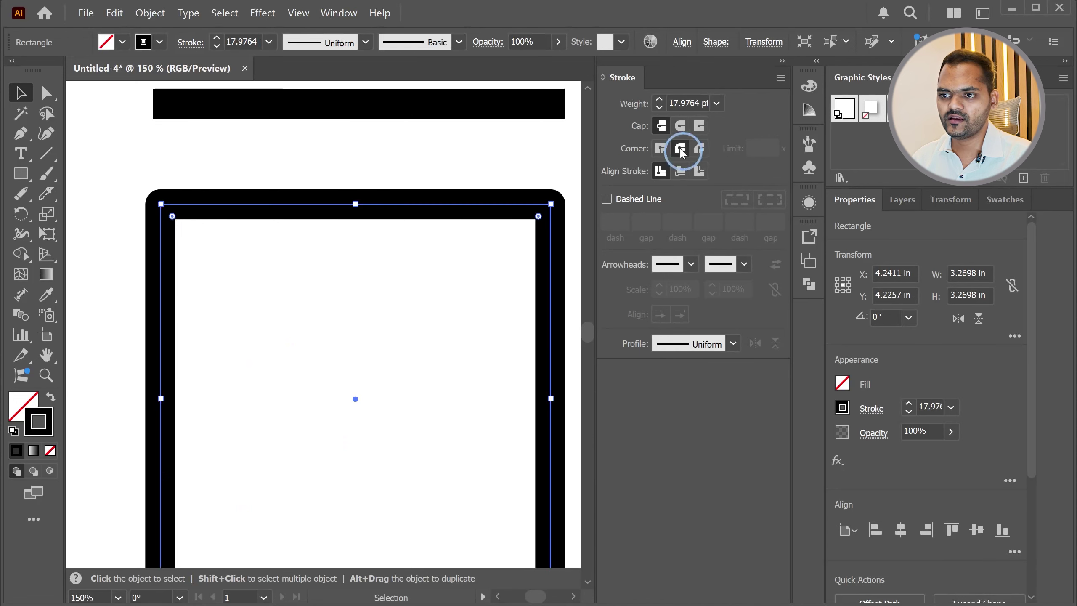
scroll(149, 214, up, 3)
scroll(149, 213, up, 1)
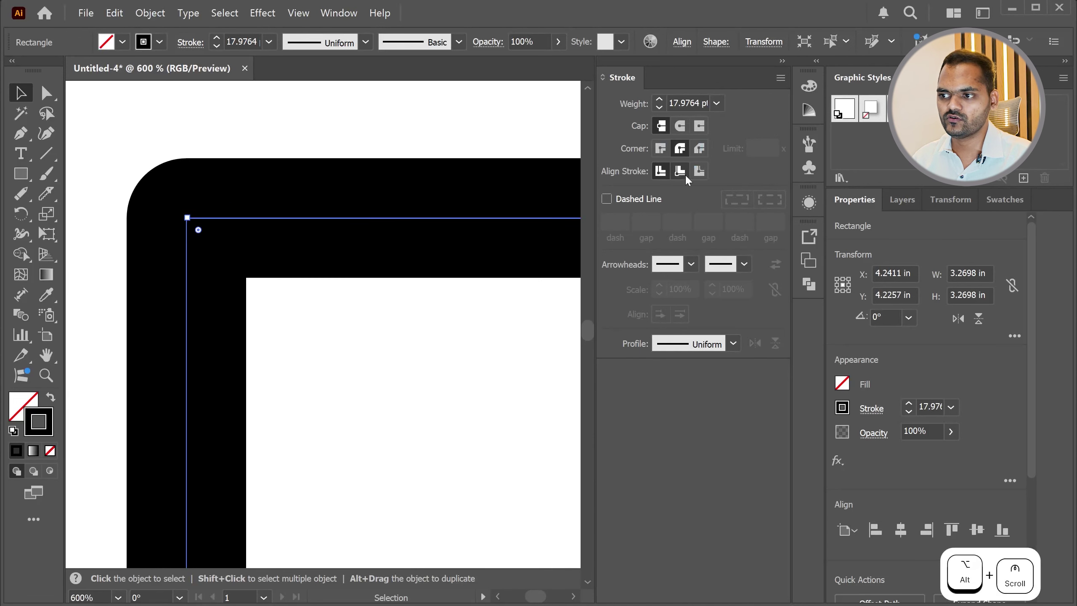
click(699, 149)
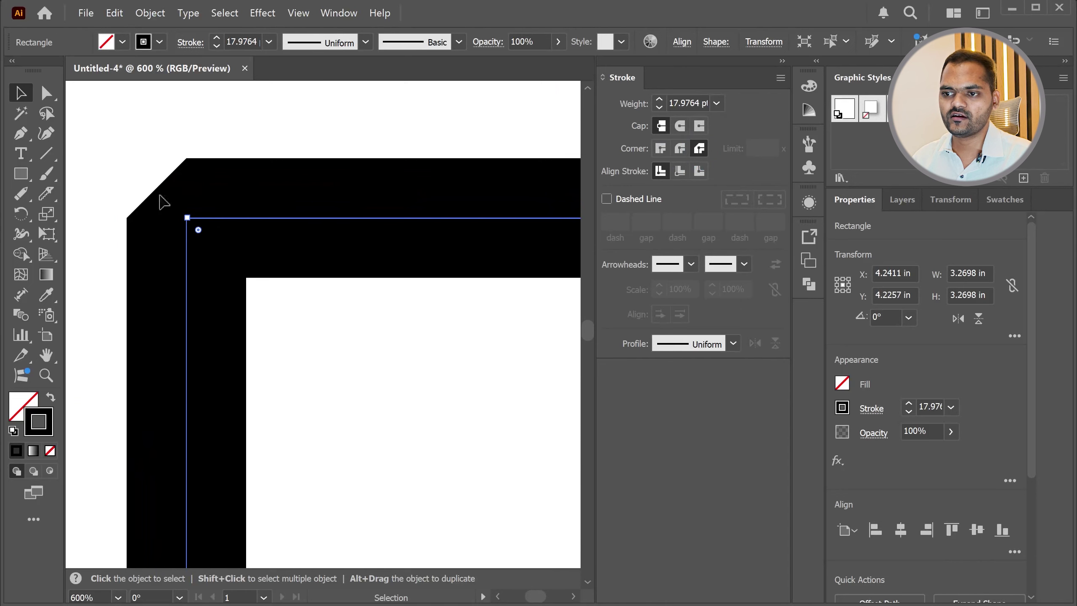
click(660, 149)
scroll(276, 219, down, 6)
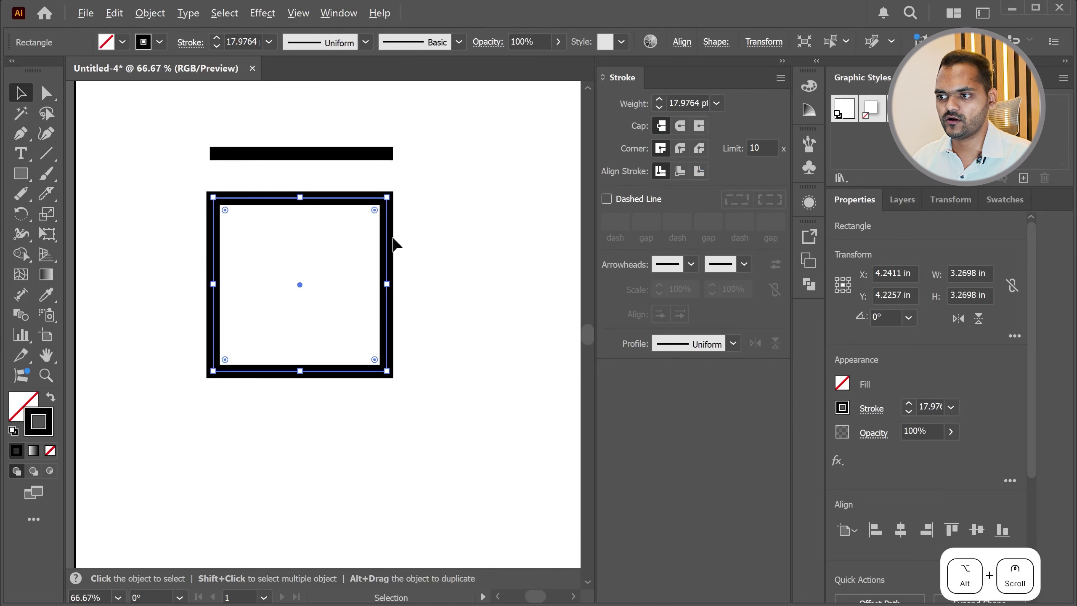
Try a 30 pt stroke weight on the square with its center-aligned stroke and undo the change
scroll(361, 240, up, 2)
scroll(368, 251, down, 1)
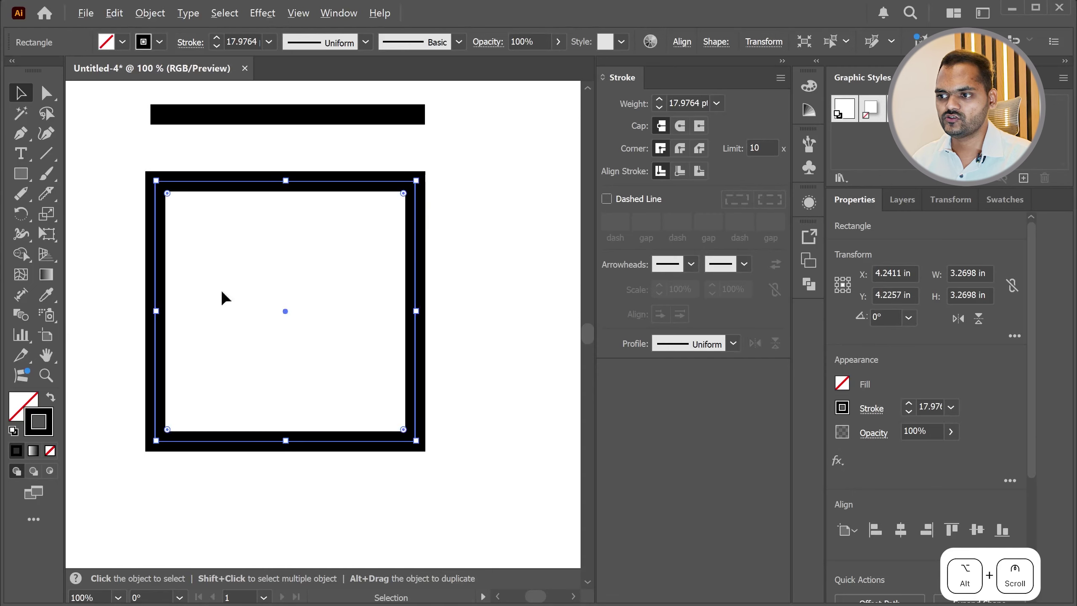
scroll(210, 297, up, 1)
scroll(196, 234, down, 1)
scroll(208, 322, up, 1)
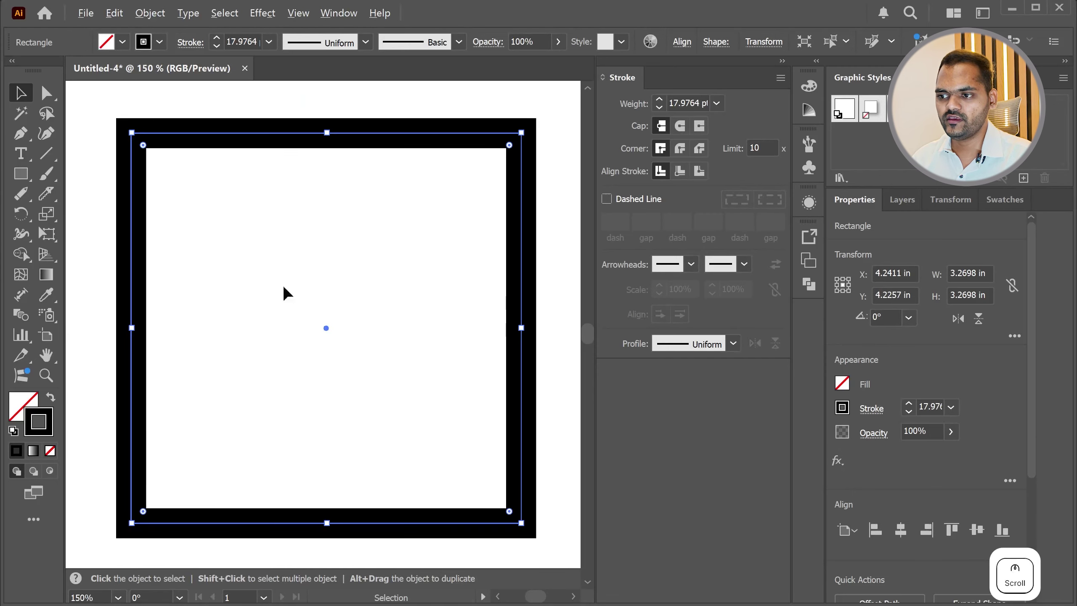
click(698, 102)
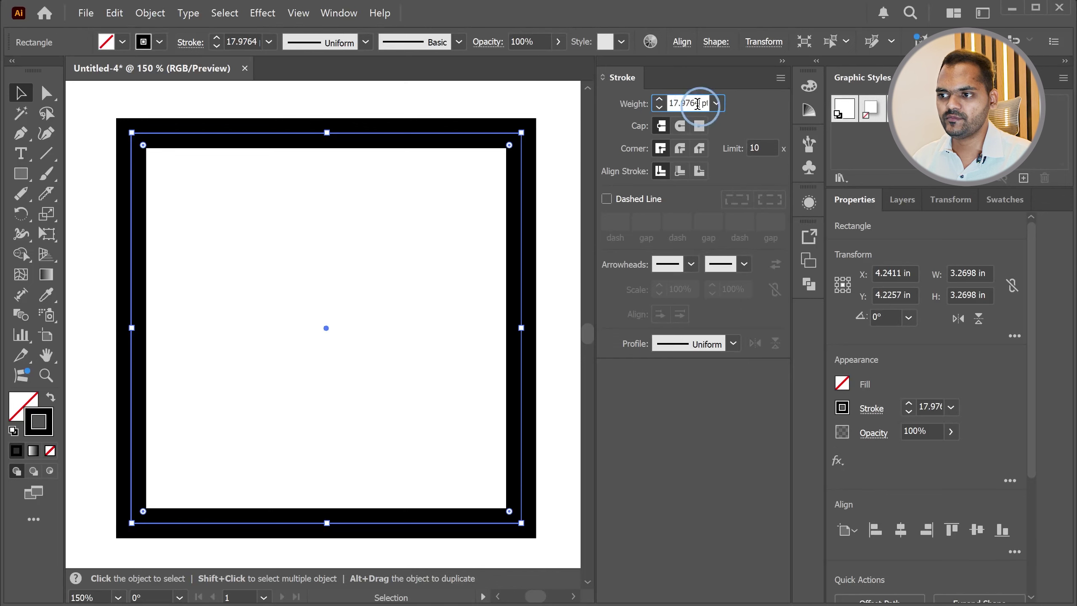
key(ctrl+a)
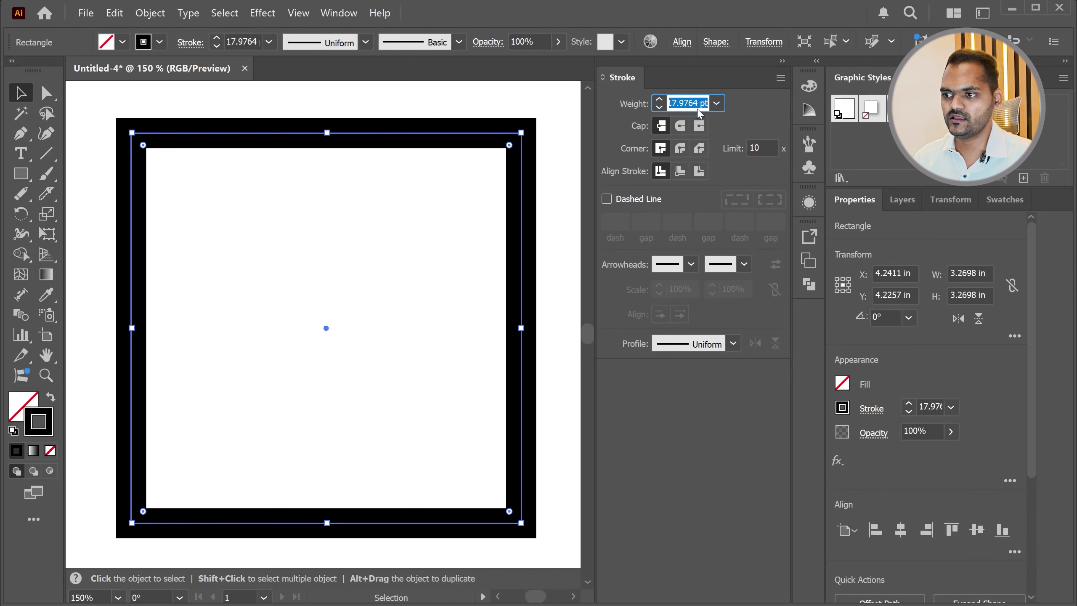
scroll(200, 296, down, 1)
scroll(257, 310, up, 1)
scroll(253, 326, down, 1)
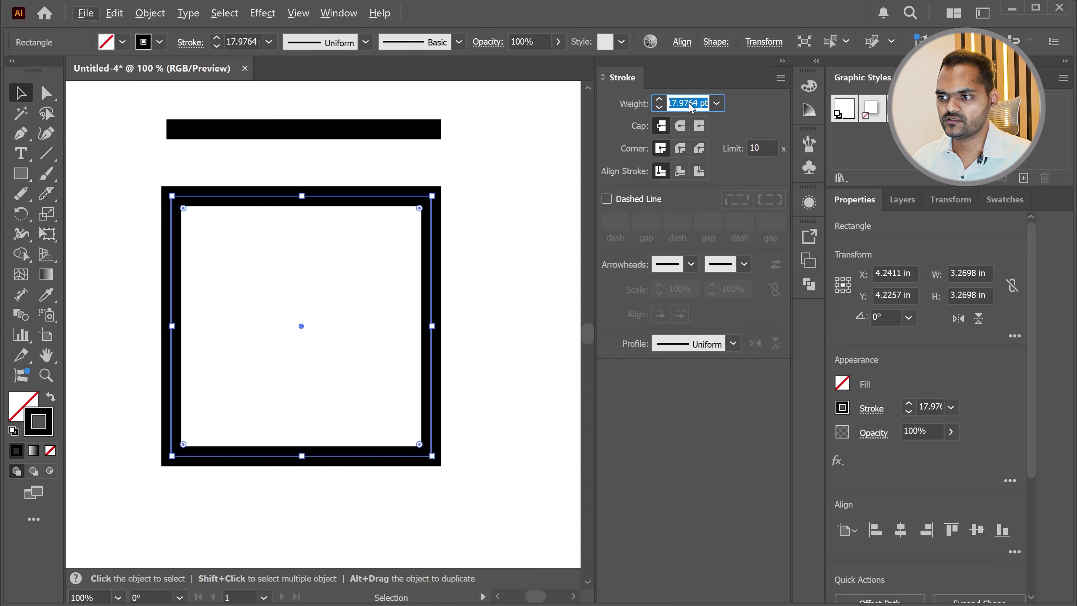
key(ctrl+a)
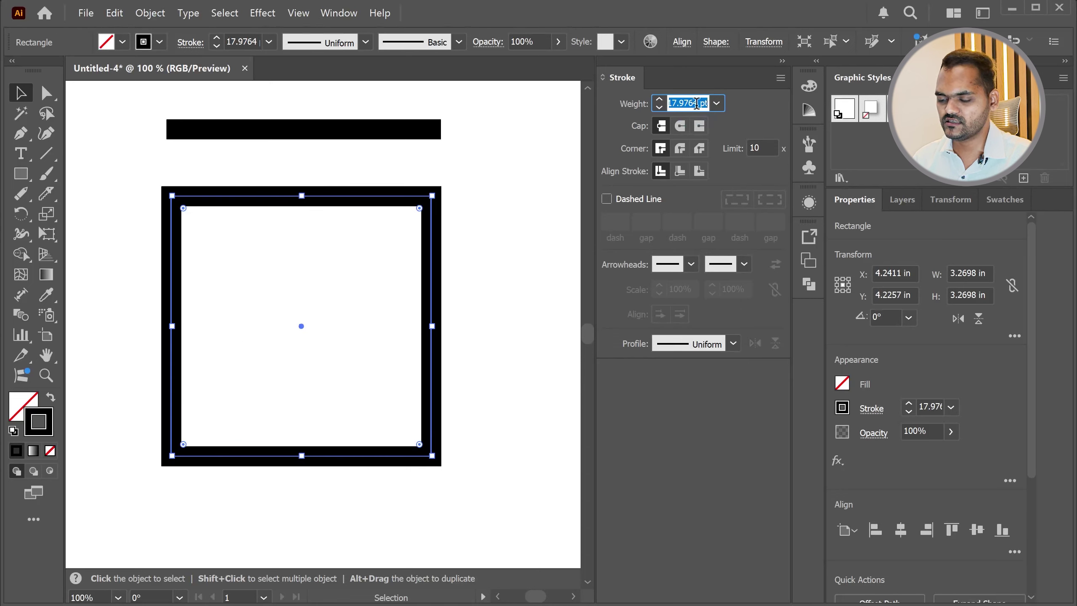
key(Return)
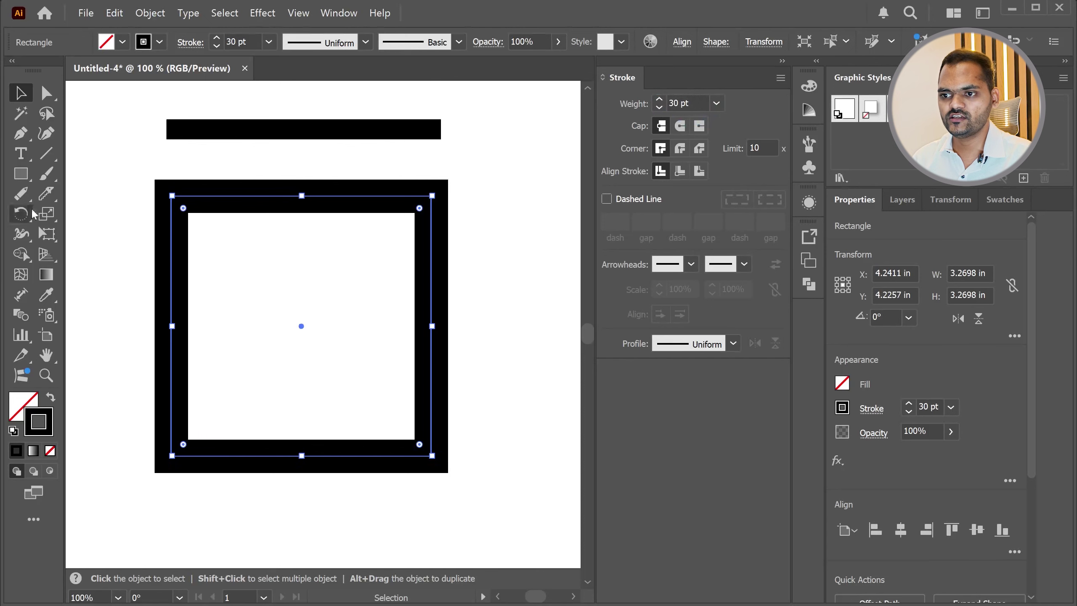
key(ctrl)
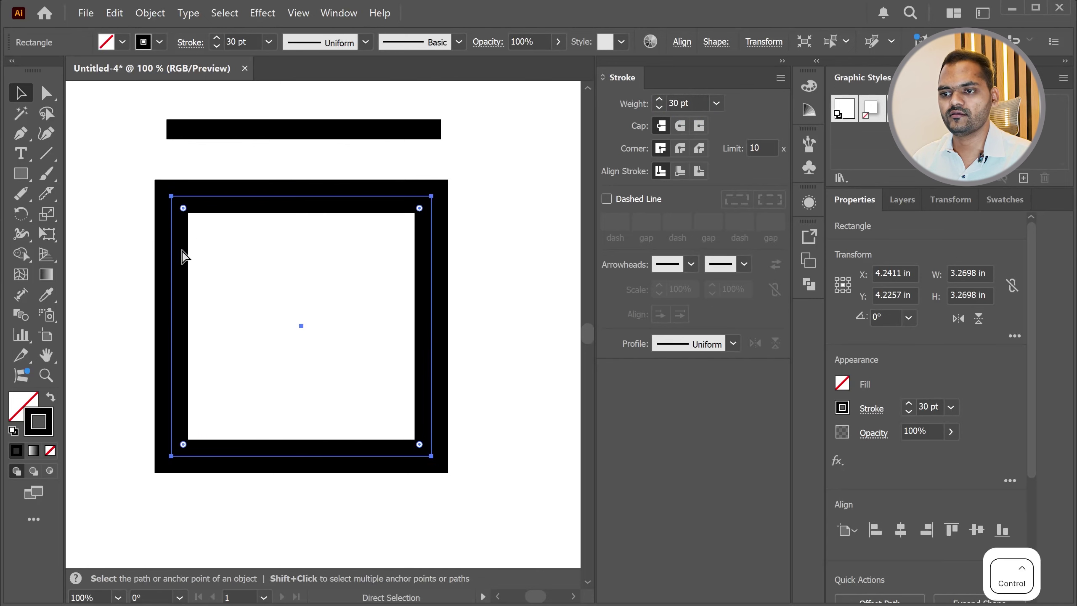
key(ctrl+z)
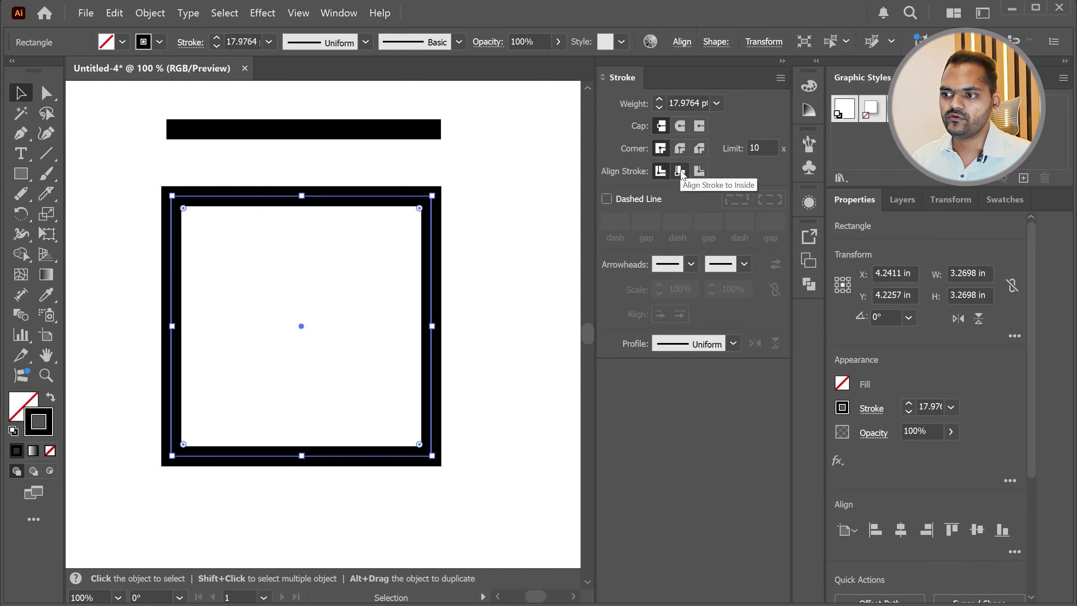
Try aligning the square's stroke to the inside, return it to center, and examine the path within the stroke
click(680, 171)
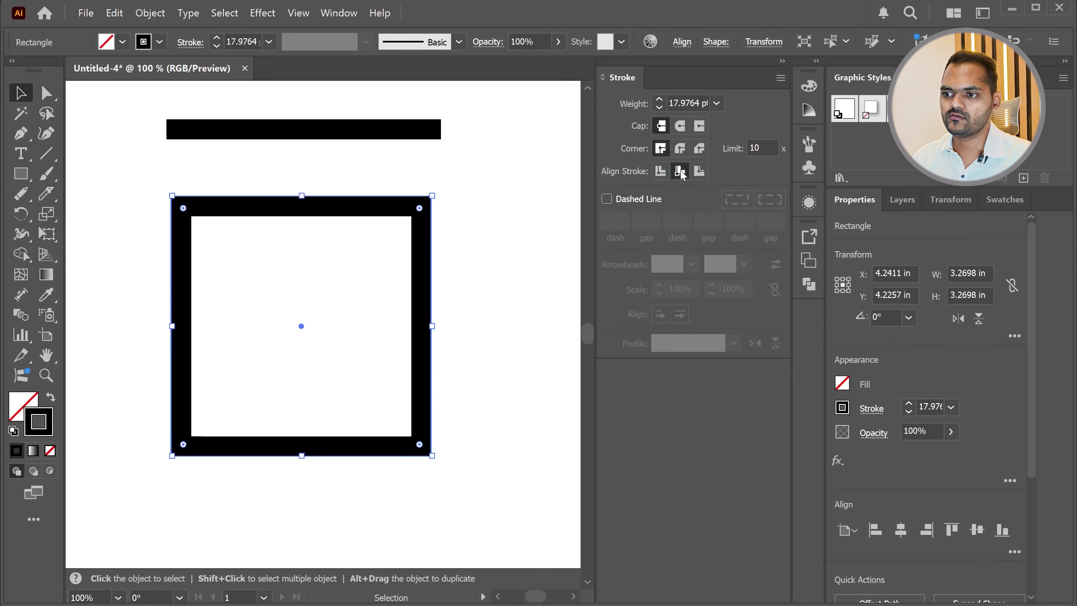
click(661, 171)
alt+scroll(440, 231, up, 3)
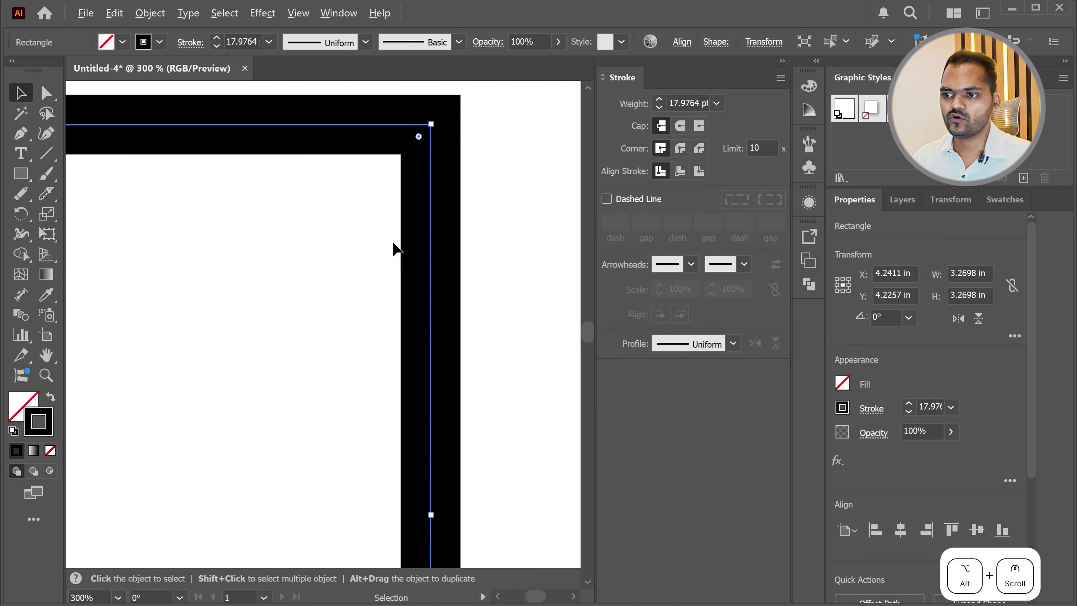
alt+scroll(445, 258, down, 2)
alt+scroll(427, 274, up, 1)
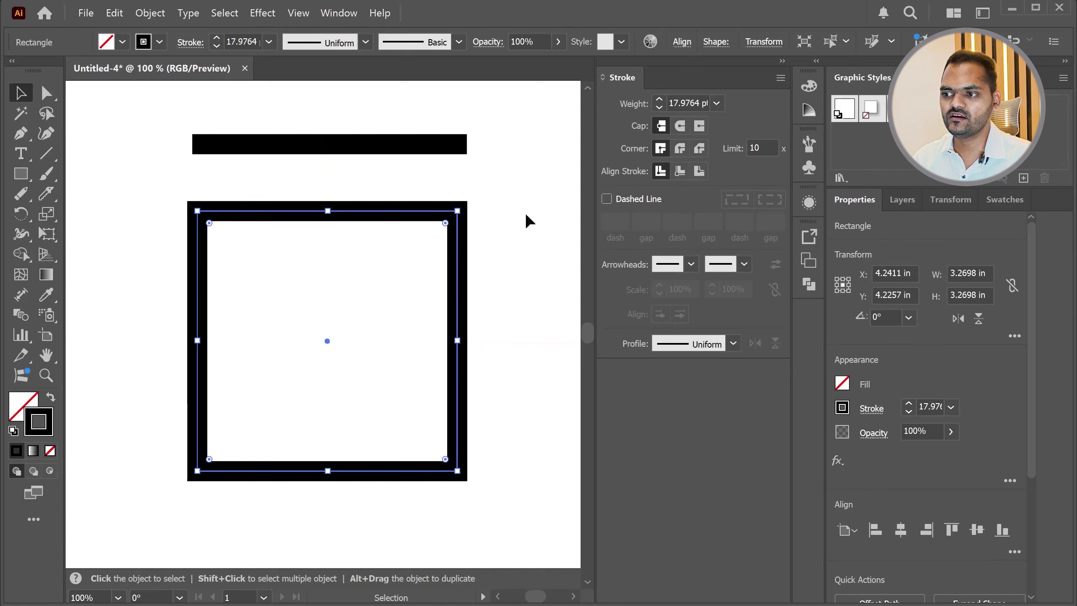
Align the square's stroke to the inside, try a 30 pt stroke weight, and undo the weight change
click(679, 174)
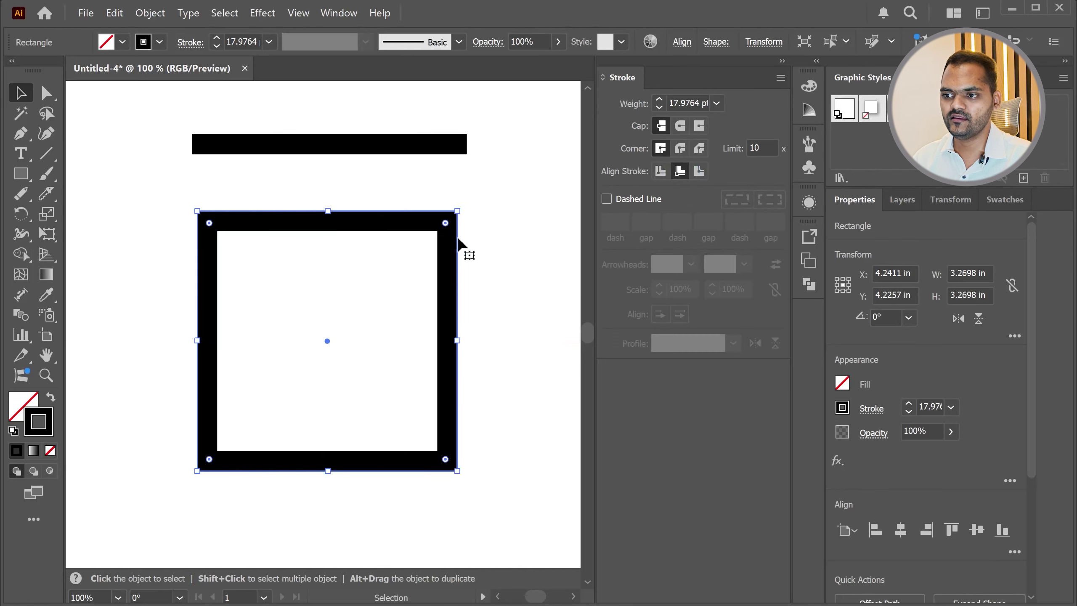
click(689, 104)
key(ctrl+a)
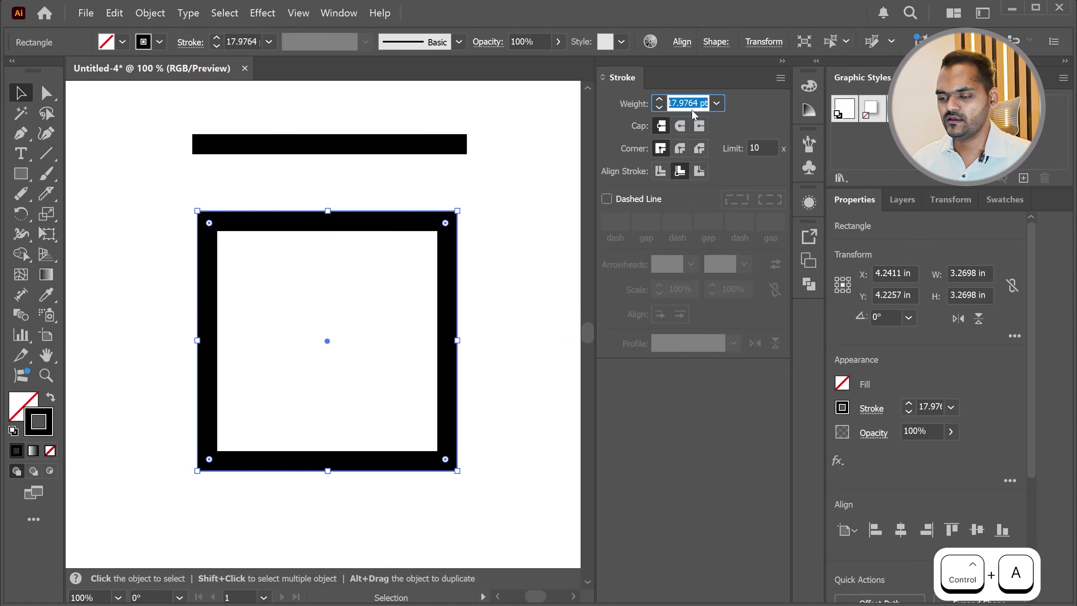
text(30)
key(Return)
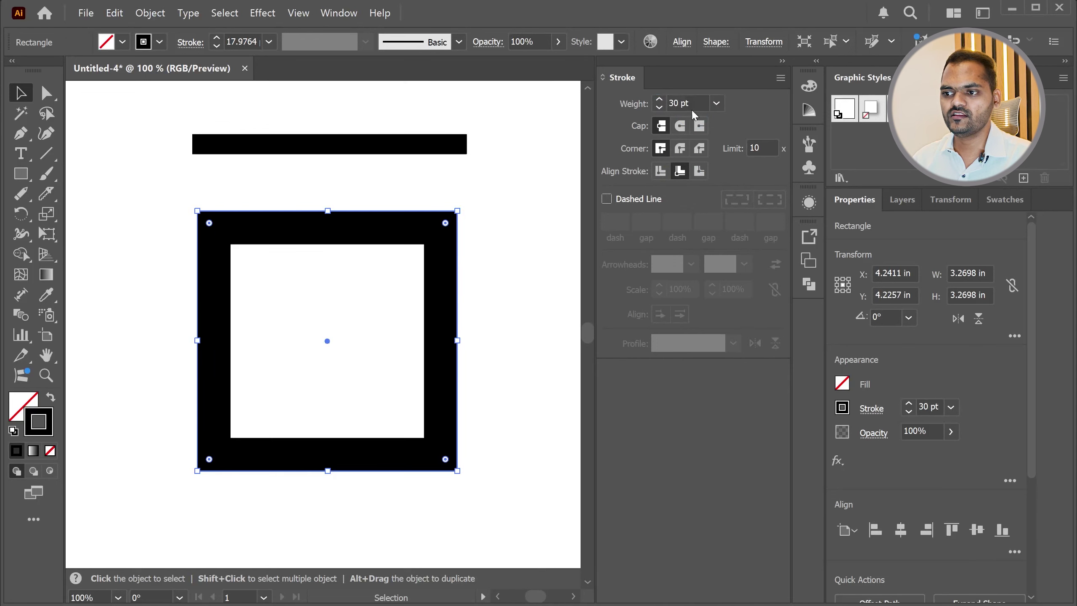
key(ctrl+z)
key(alt)
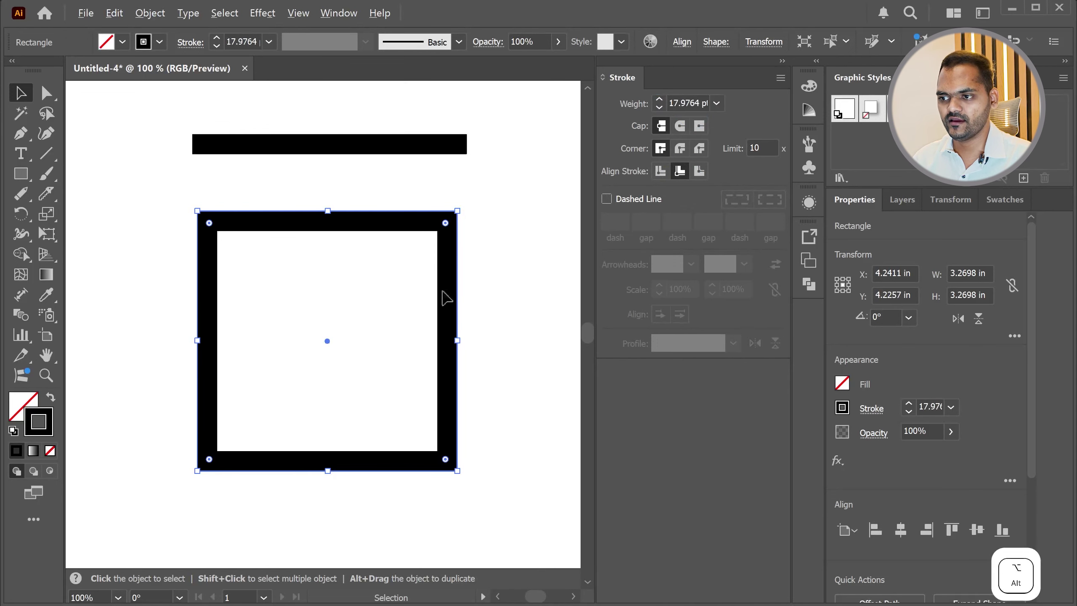
key(alt)
Align the square's stroke to the outside, try a 30 pt stroke weight, and undo the weight change
click(700, 171)
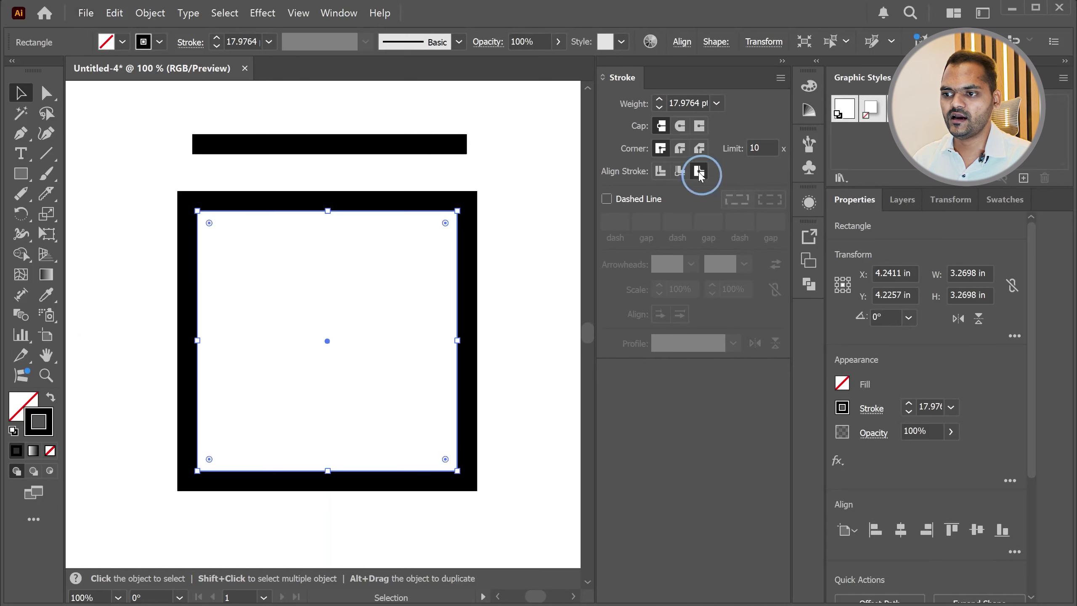
scroll(447, 220, up, 3)
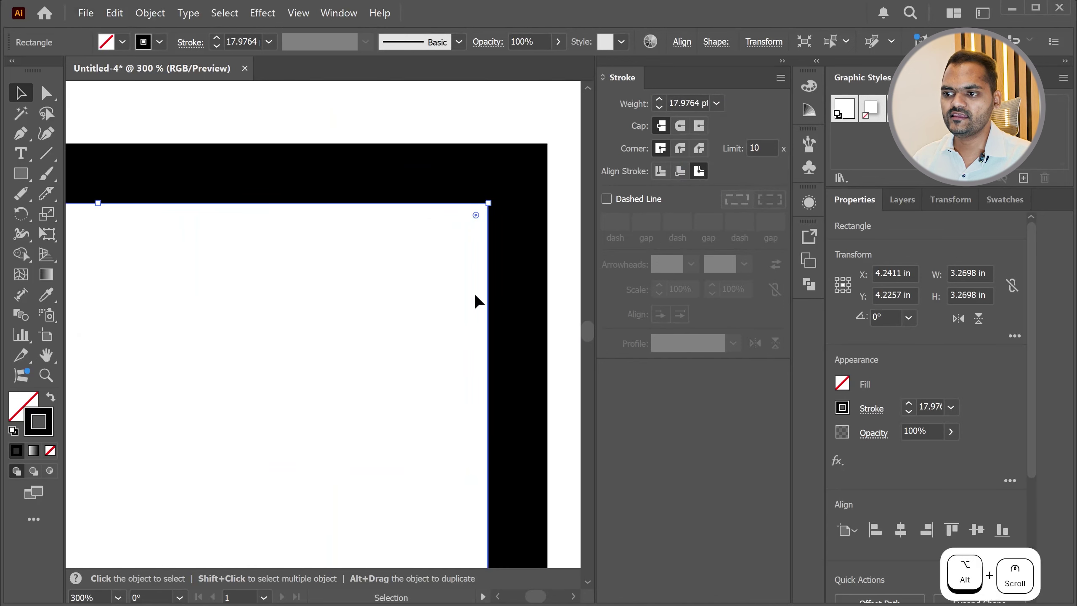
scroll(484, 206, down, 3)
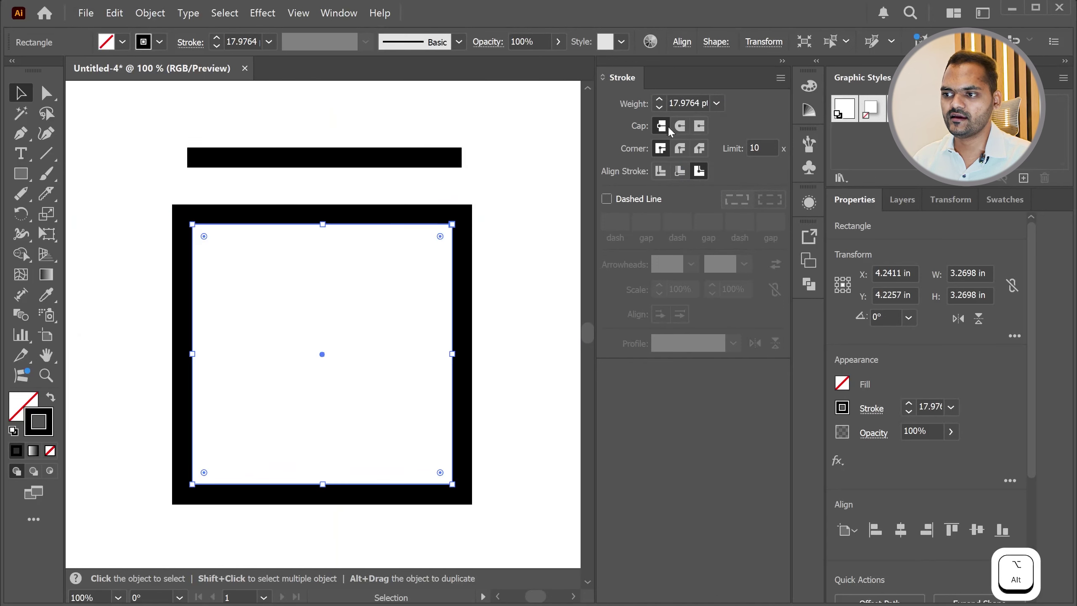
click(681, 103)
key(ctrl+a)
text(30)
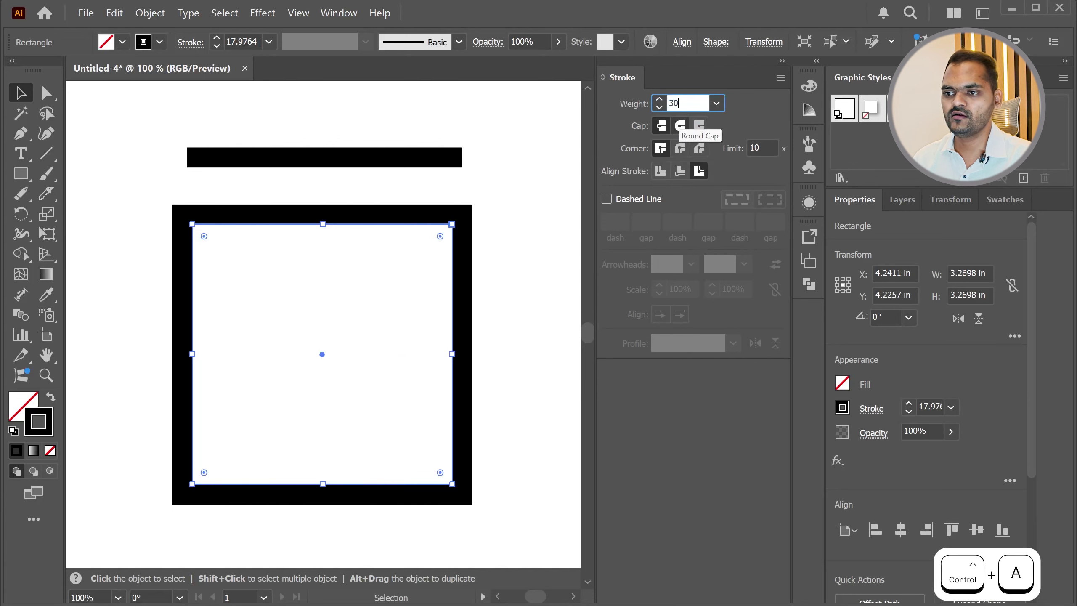
key(Return)
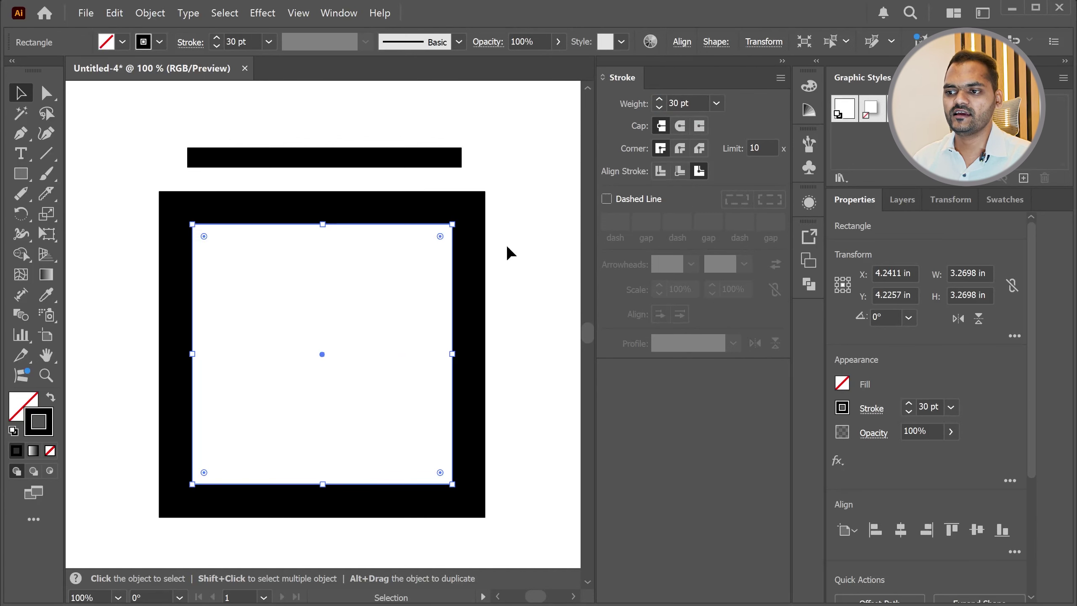
key(ctrl+z)
Try inside alignment on the square's stroke once more, set the alignment to center, and deselect the square
click(680, 171)
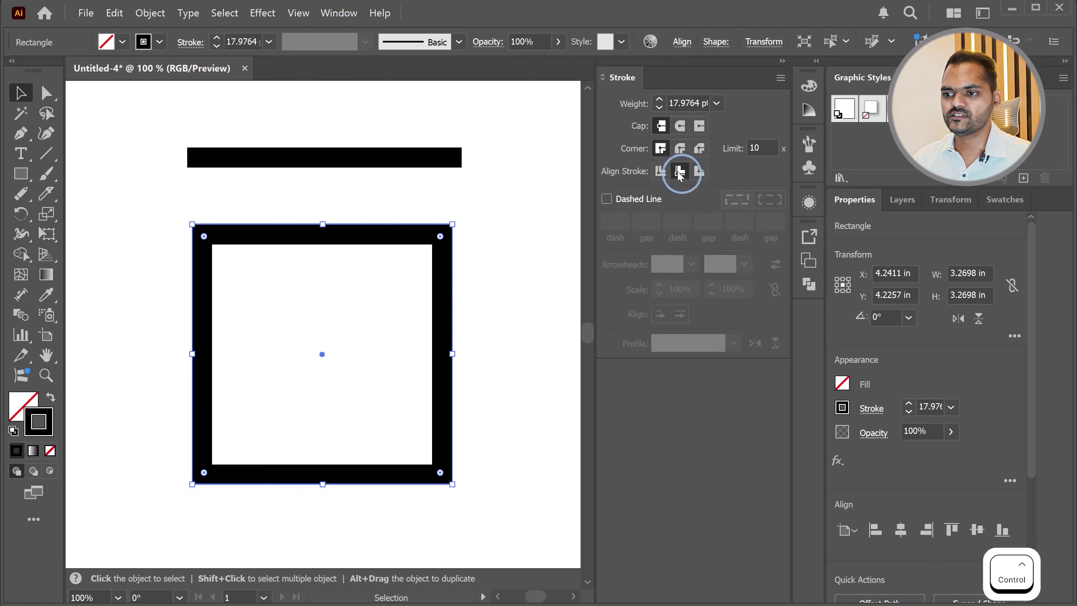
click(662, 173)
click(494, 275)
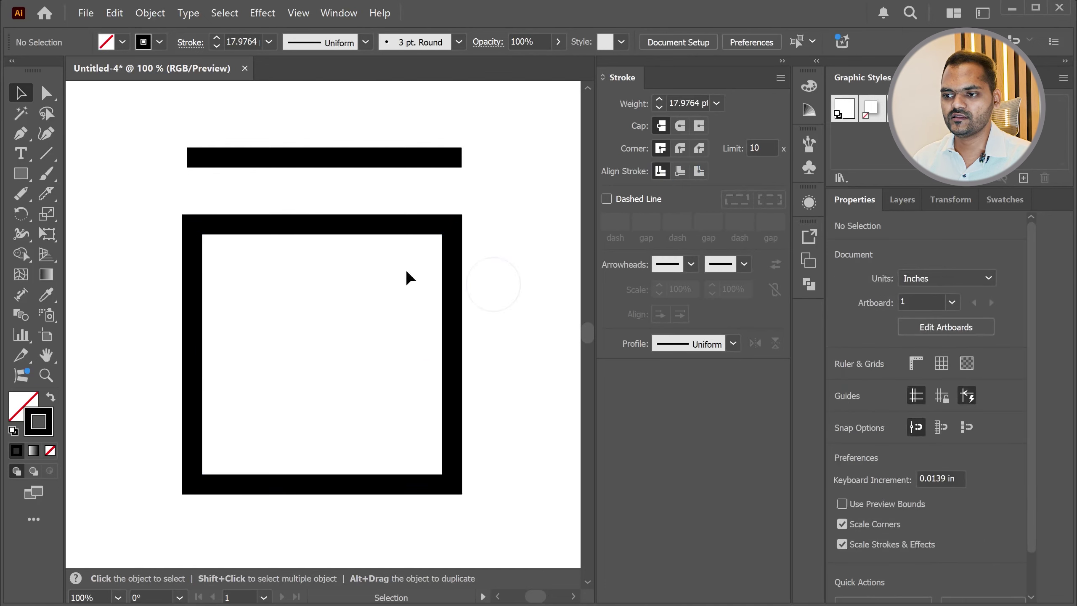
alt+scroll(267, 278, down, 2)
alt+scroll(248, 292, up, 2)
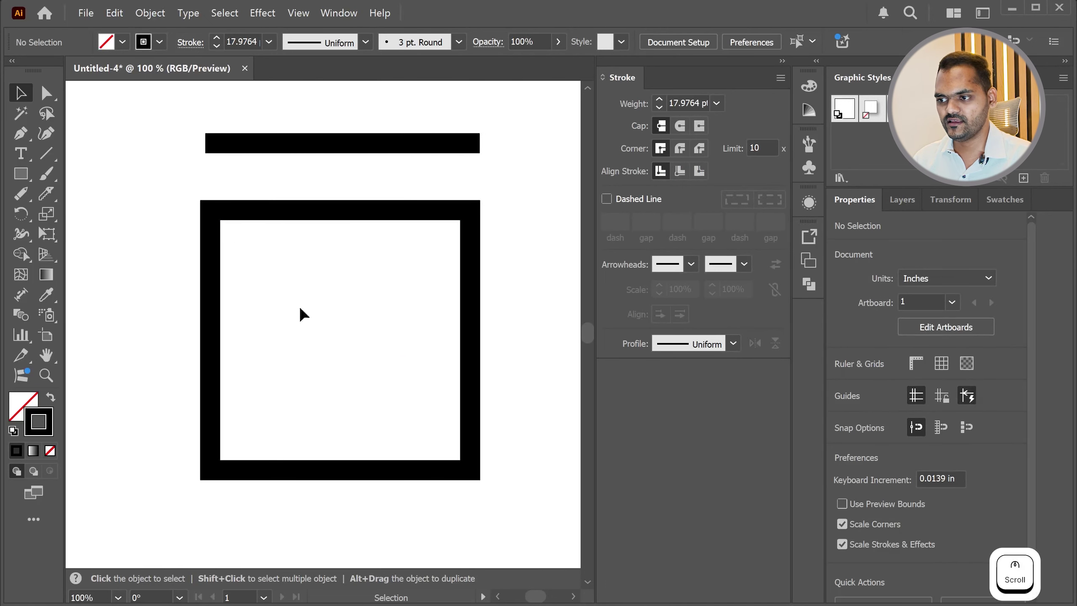
Turn the line above the square into a dashed line with 8 pt dashes aligned to its ends
click(606, 199)
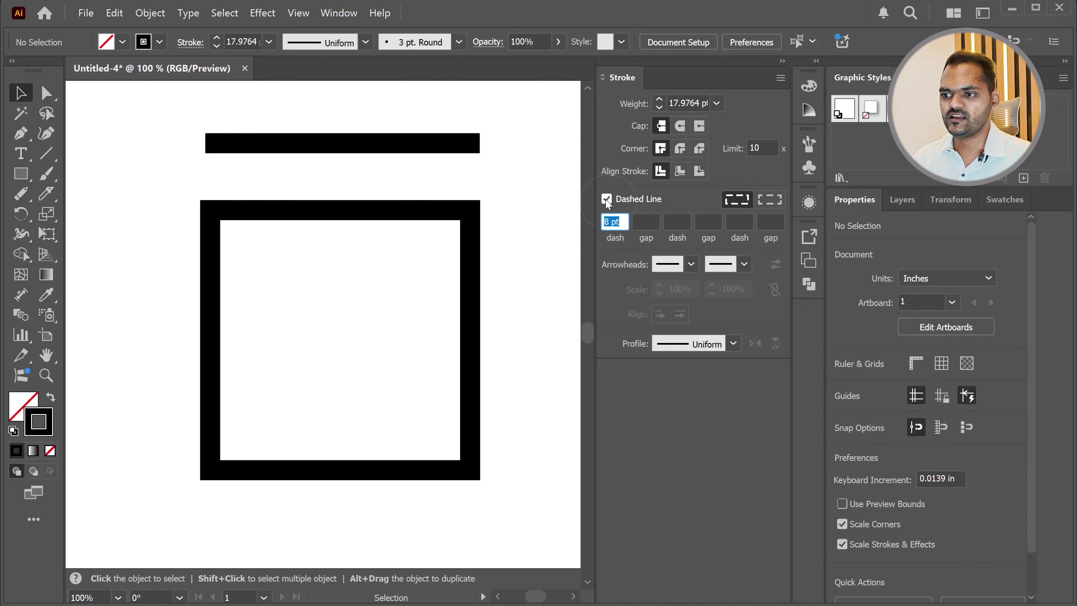
click(545, 188)
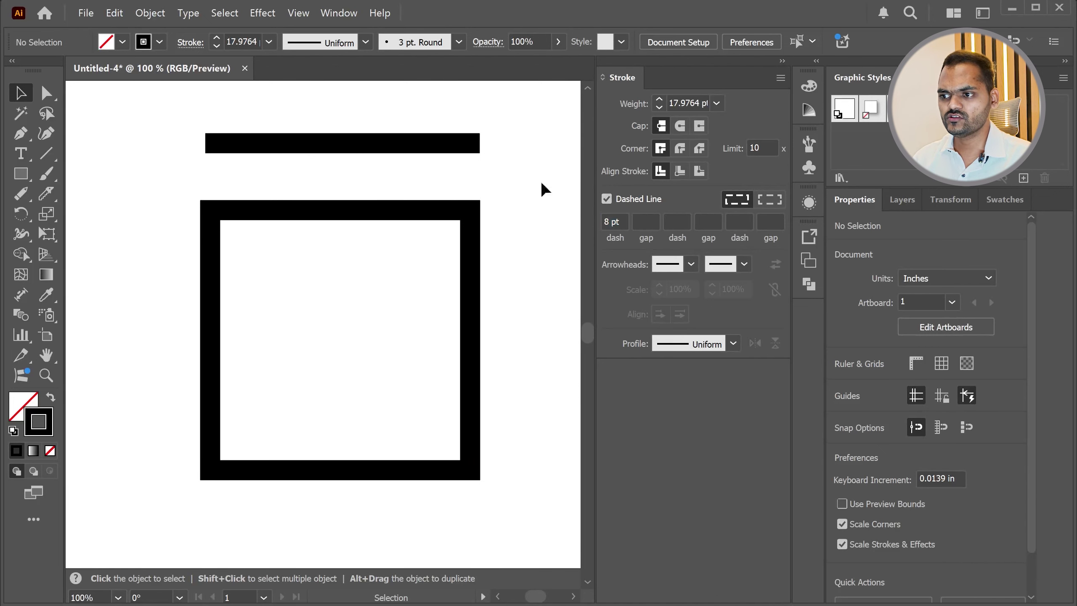
click(419, 147)
click(607, 199)
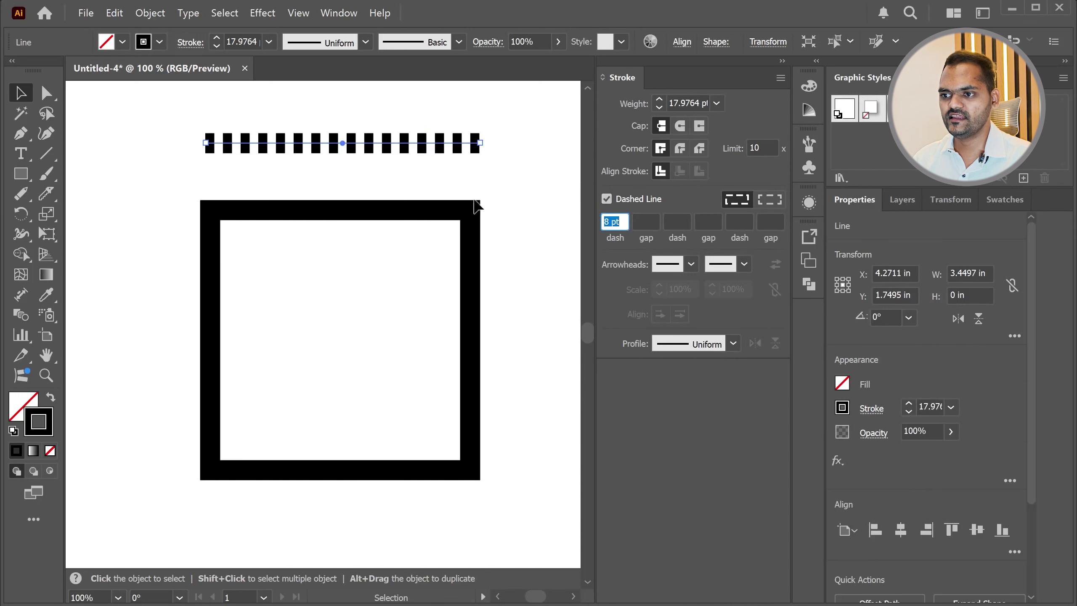
alt+scroll(193, 248, down, 3)
alt+scroll(264, 240, up, 2)
alt+scroll(264, 239, down, 1)
alt+scroll(359, 298, up, 1)
alt+scroll(371, 309, down, 1)
alt+scroll(387, 309, up, 1)
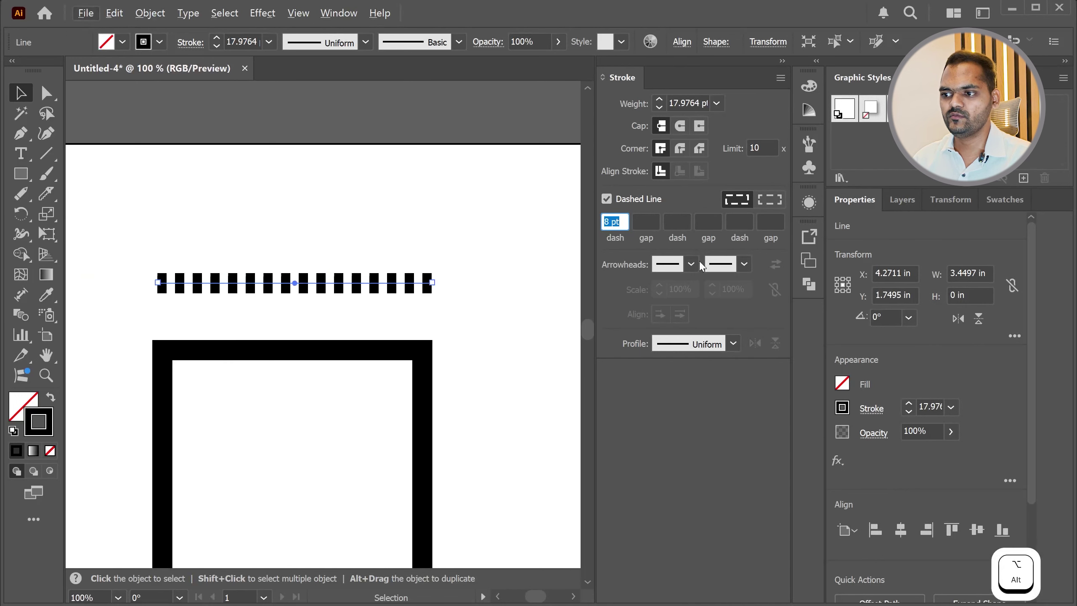
click(235, 316)
alt+scroll(279, 303, down, 3)
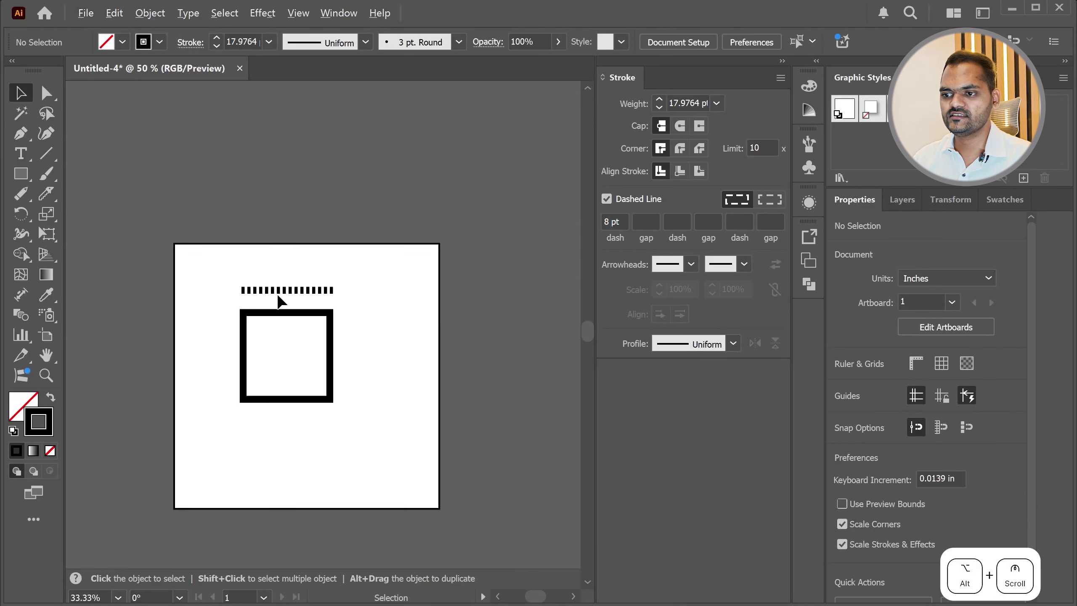
Try aligning the line's dashes to its corners and ends, and switch back to exact dash and gap lengths
alt+scroll(306, 310, up, 1)
click(770, 199)
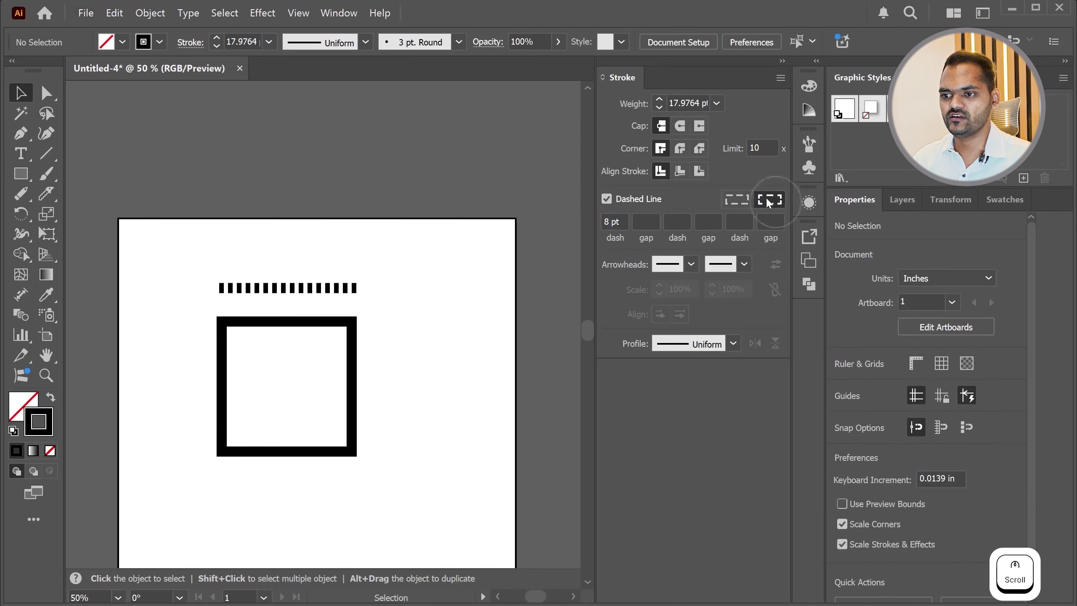
drag(337, 275, 299, 299)
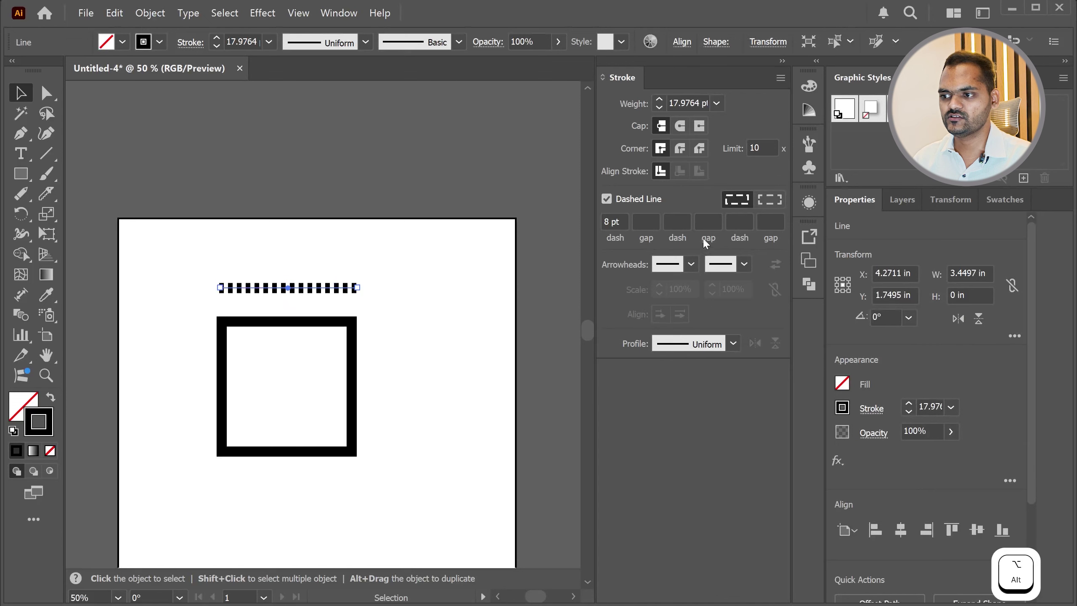
click(770, 199)
click(738, 200)
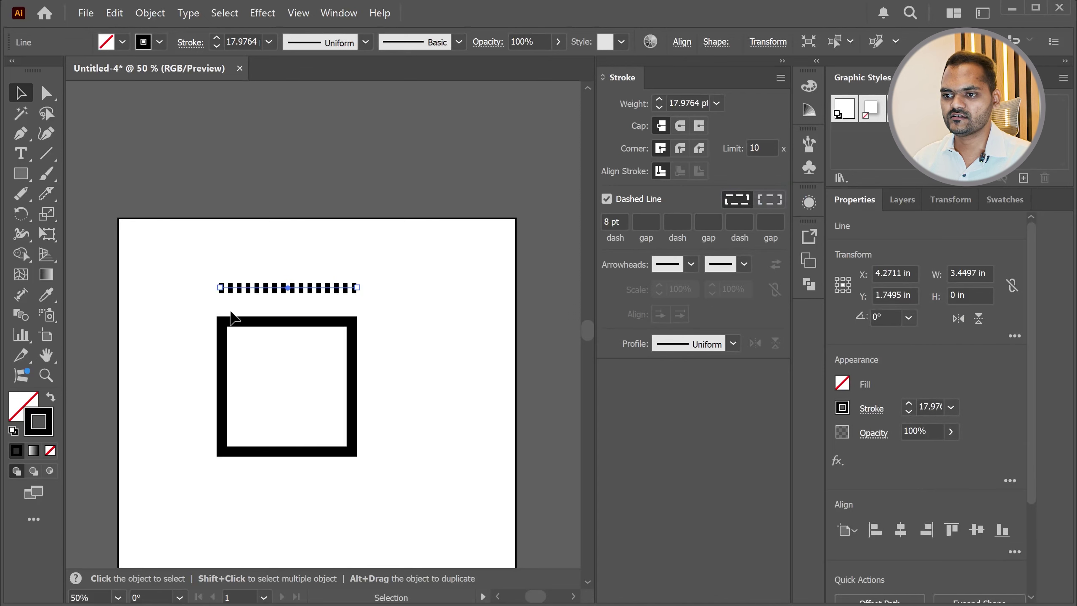
Add a solid swept-back arrowhead to the start of the dashed line above the square
scroll(324, 284, up, 2)
scroll(389, 284, down, 2)
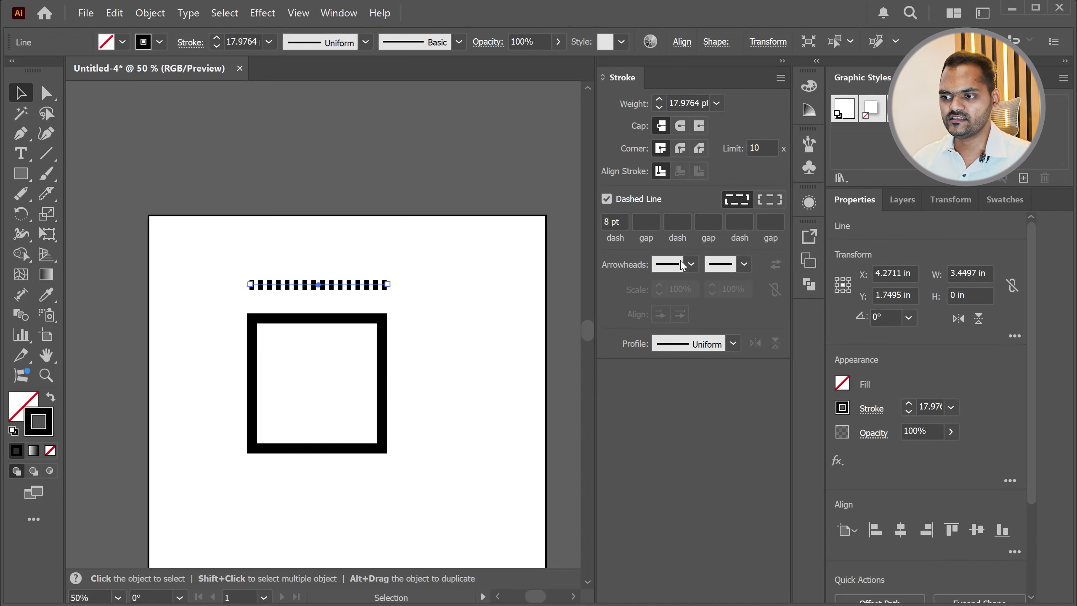
click(691, 264)
click(618, 348)
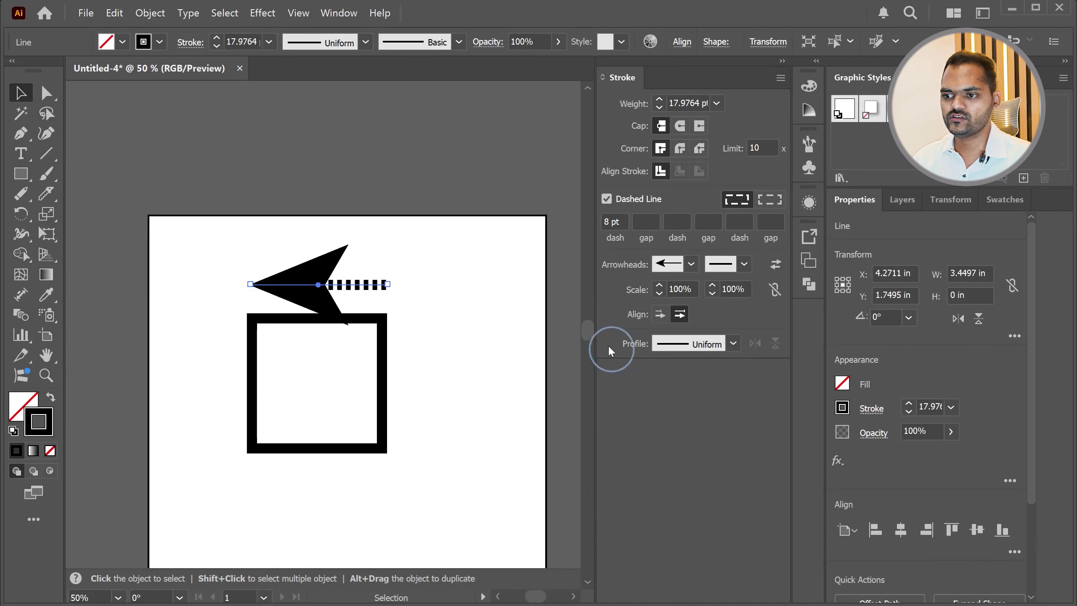
scroll(212, 325, down, 2)
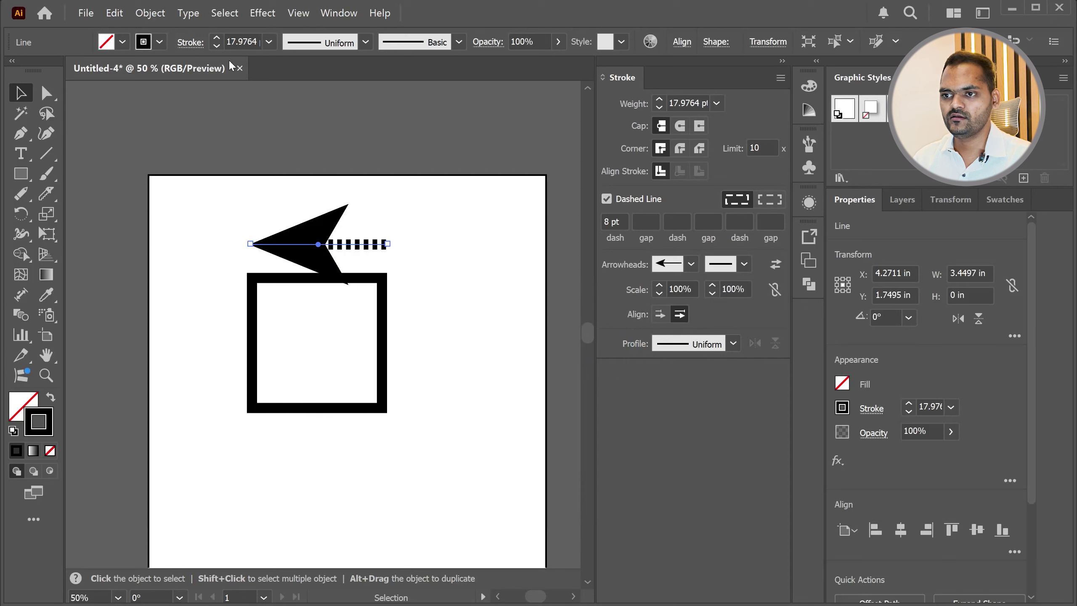
Set the dashed arrow line's stroke weight to 5 pt and deselect it
click(462, 235)
click(314, 243)
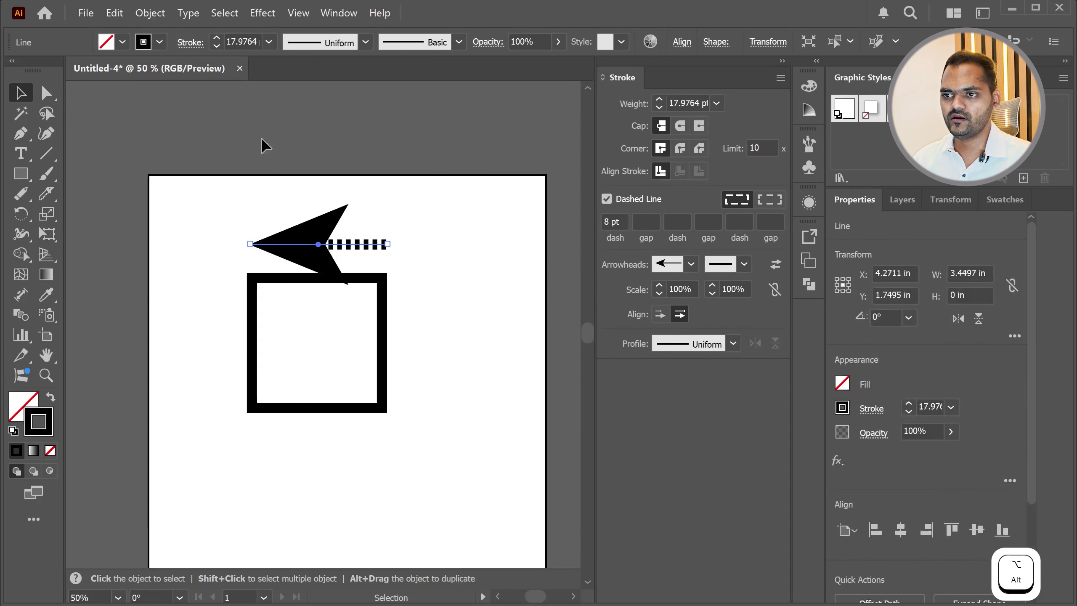
click(239, 37)
key(ctrl+a)
text(5)
key(Return)
click(319, 211)
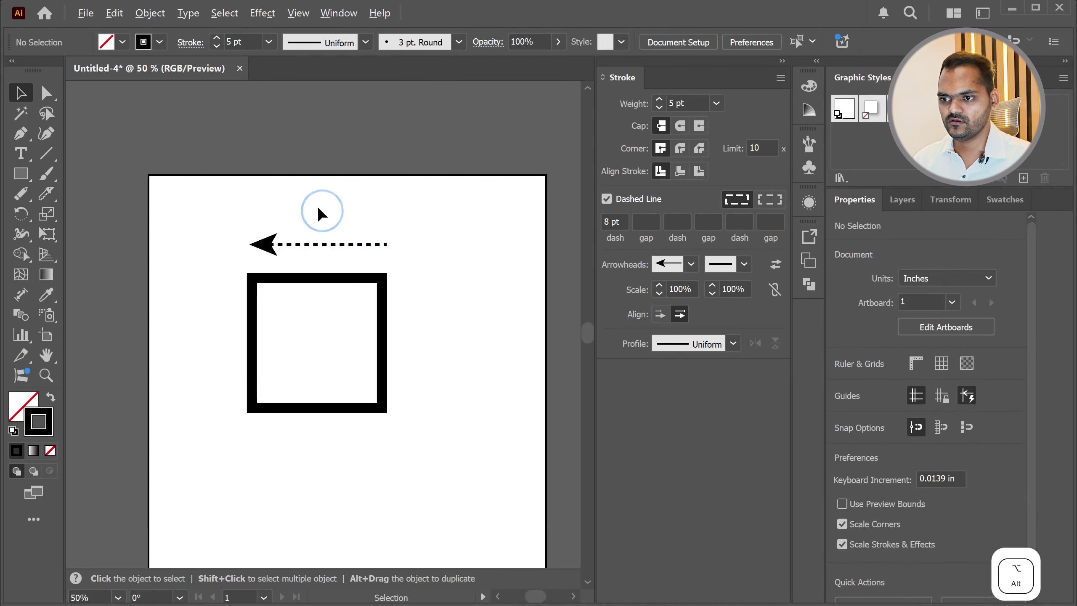
Add the Arrow 3 arrowhead to the end of the dashed line and deselect it
scroll(320, 248, up, 2)
scroll(243, 313, down, 1)
click(252, 310)
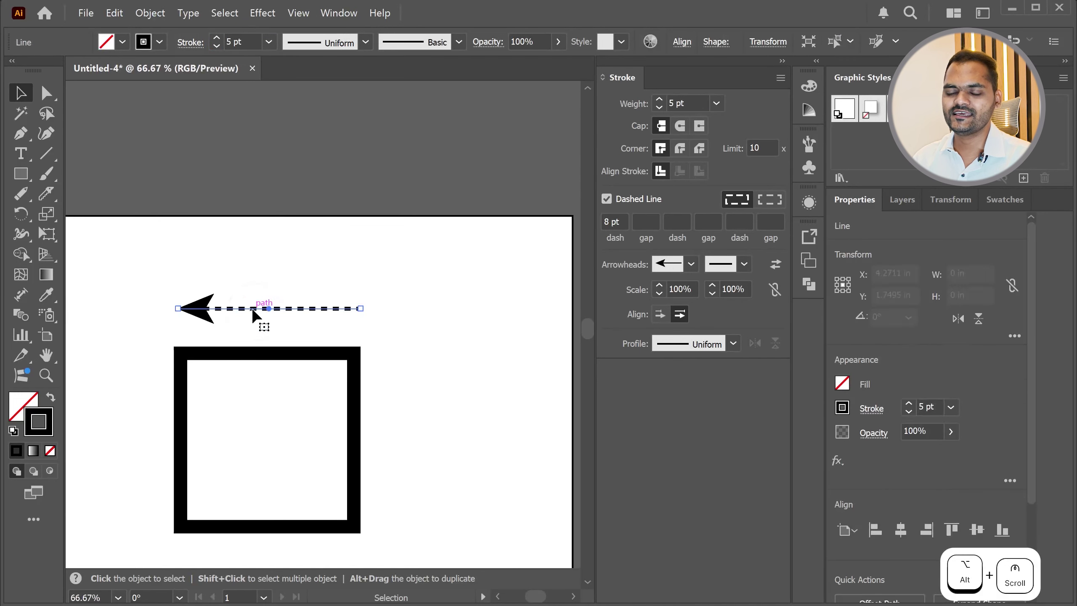
click(745, 264)
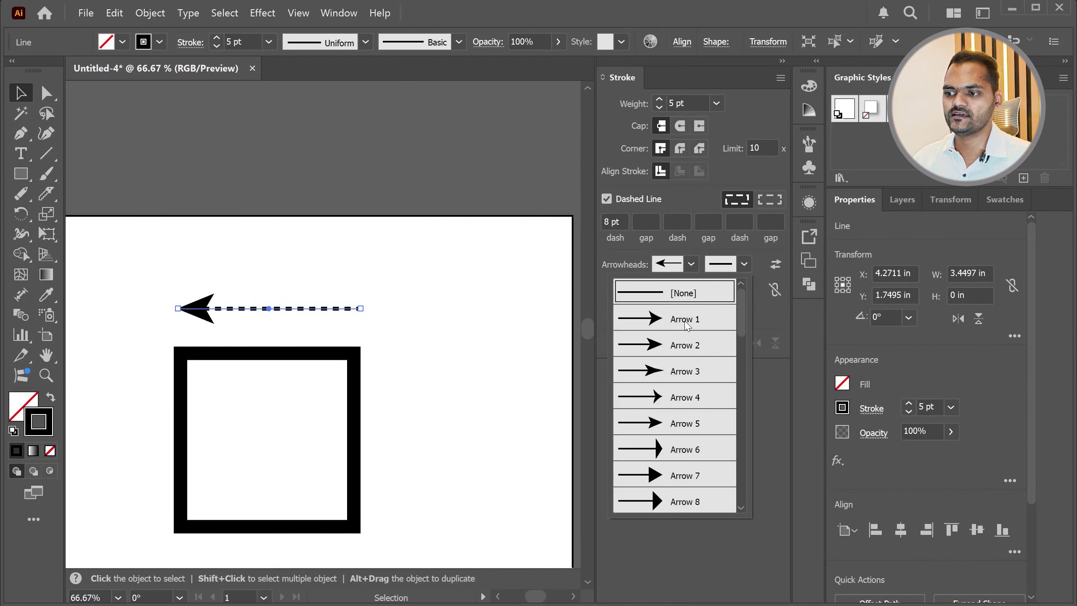
click(688, 372)
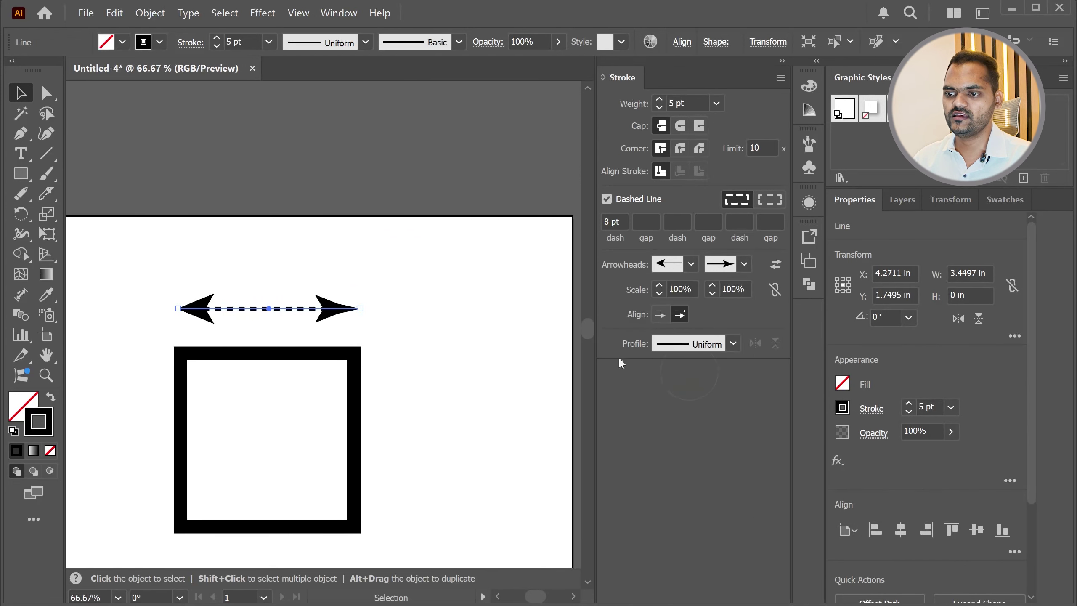
click(370, 276)
Draw an open six-point dashed path with the Pen tool, running over the arrow line and ending to its right
click(20, 133)
click(134, 346)
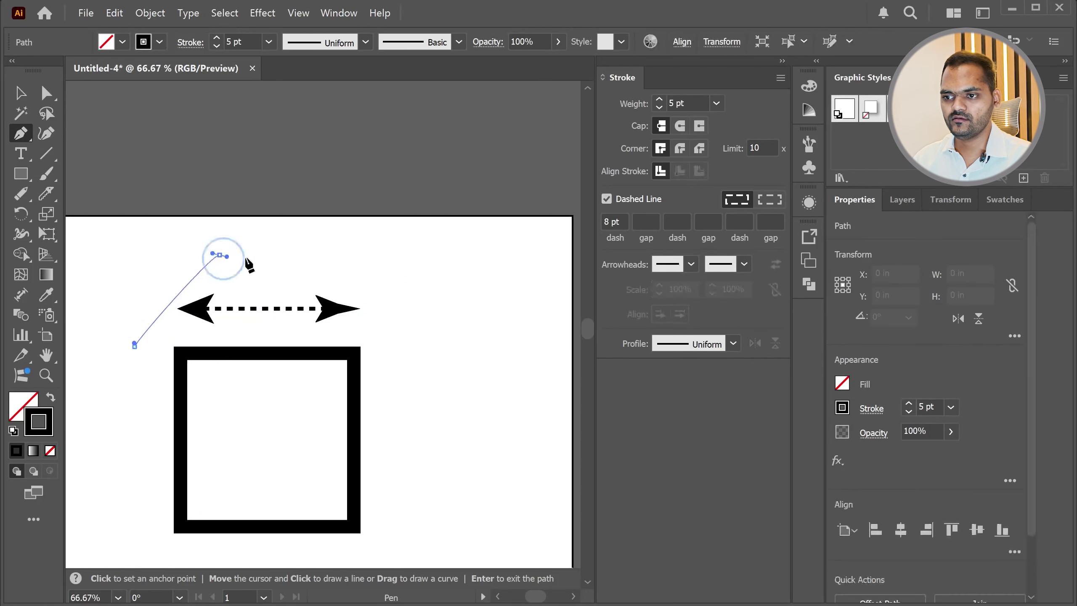
click(220, 255)
click(303, 262)
click(449, 338)
click(491, 288)
click(491, 259)
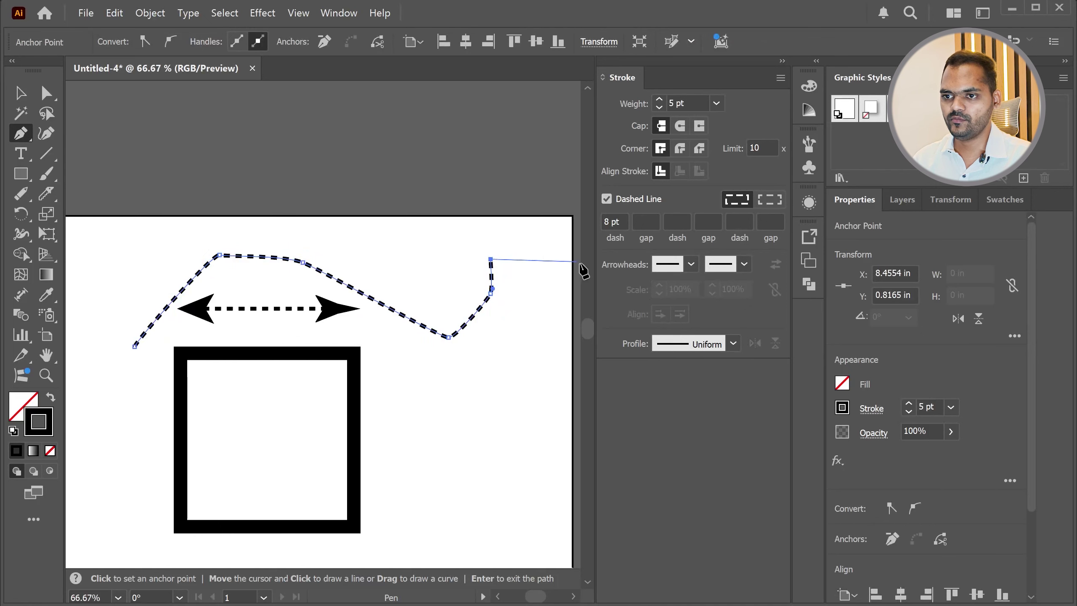
key(v)
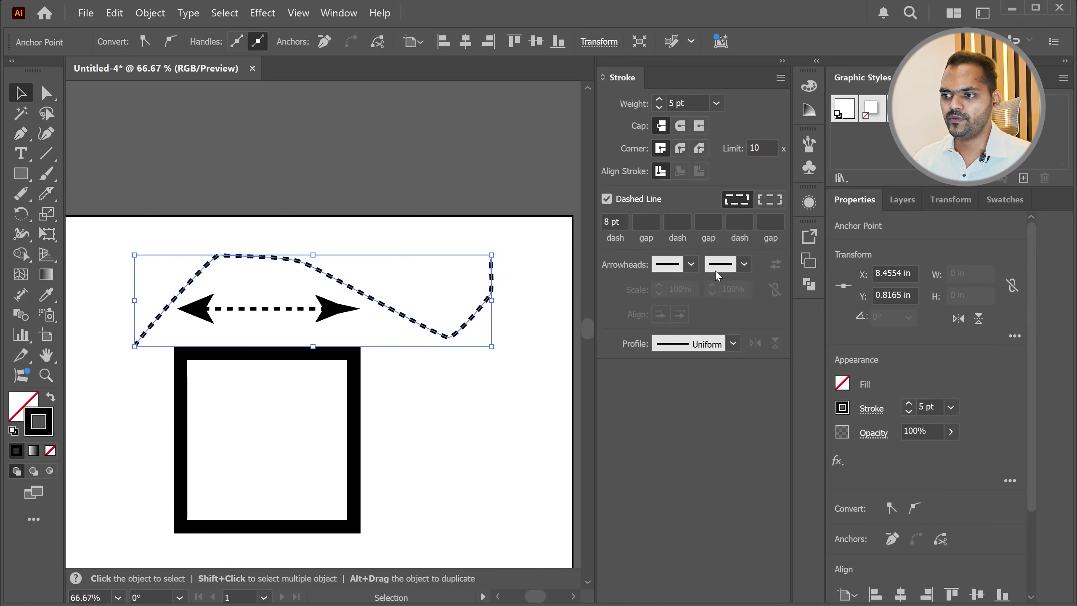
Give the pen path a solid arrowhead at its start and the Arrow 37 pointing hand at its end
click(691, 264)
click(633, 316)
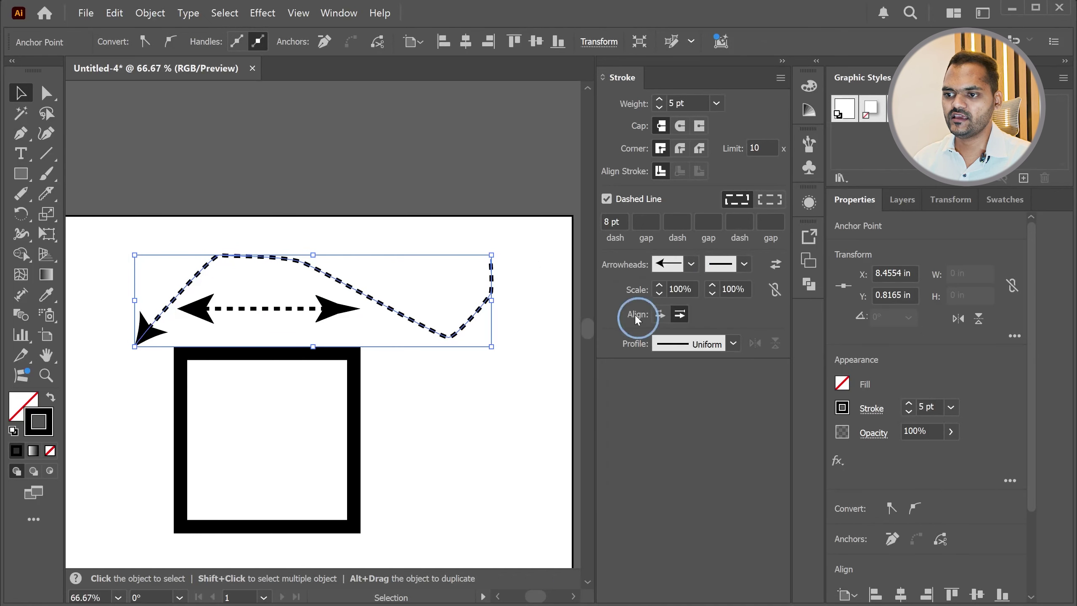
click(744, 264)
scroll(711, 401, down, 10)
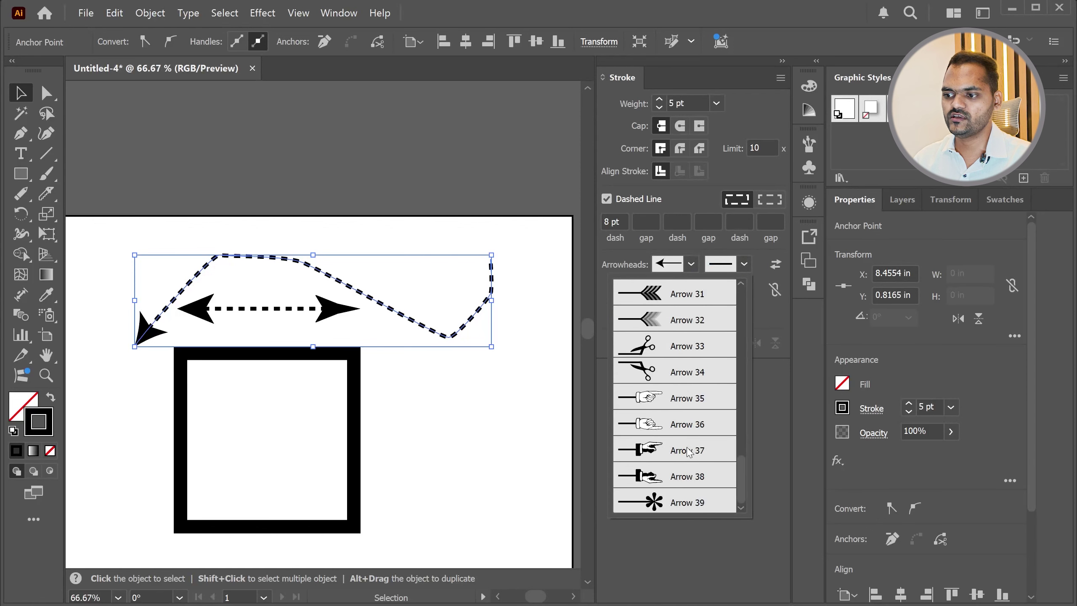
click(674, 450)
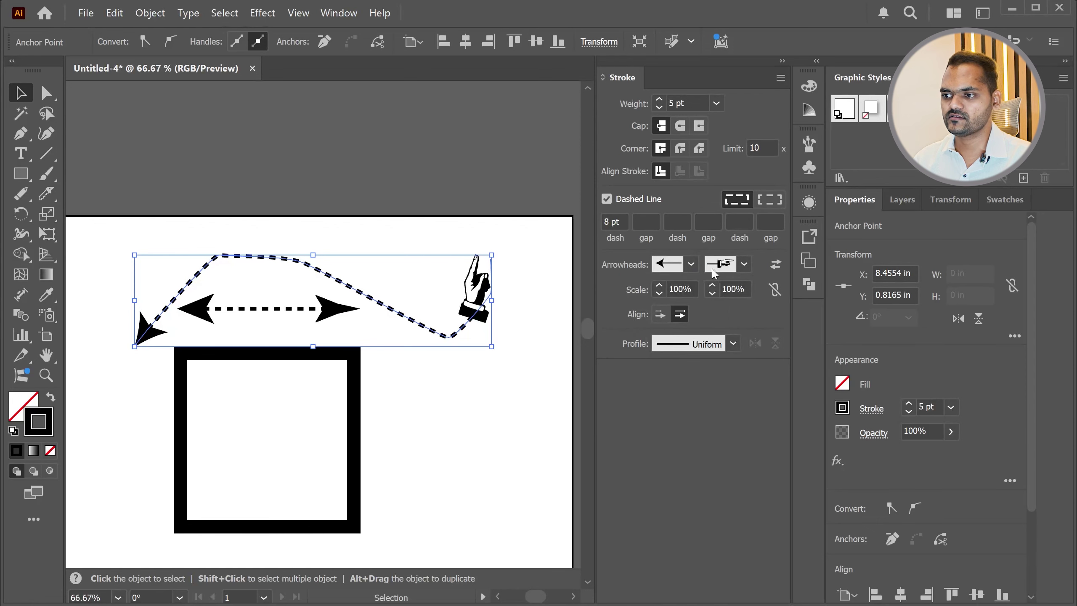
Change the pen path's start arrowhead to the filled circle, Arrow 21, and deselect the path
click(692, 264)
scroll(644, 471, down, 7)
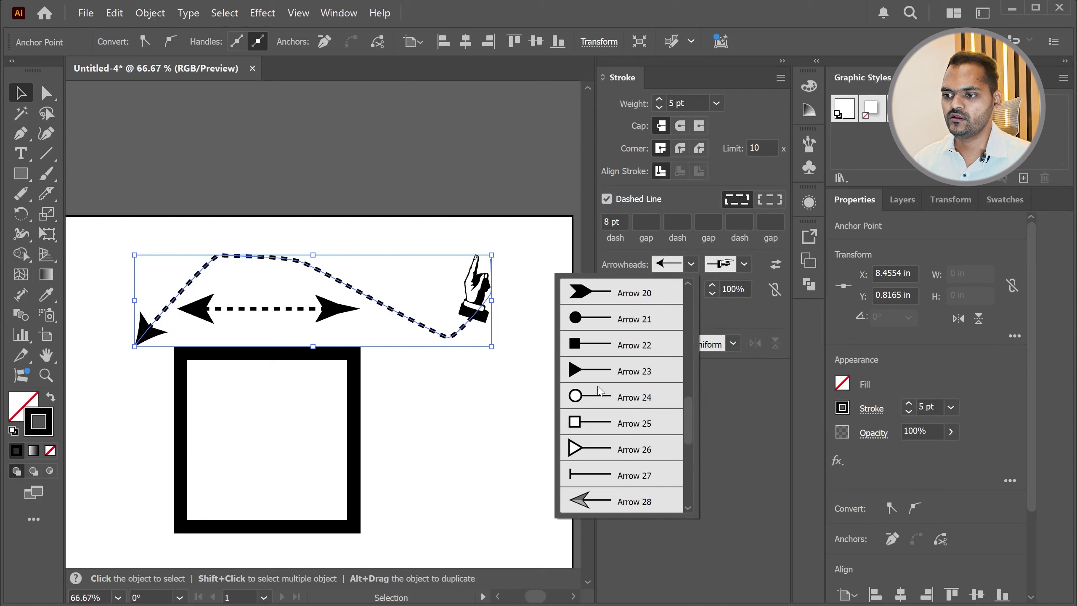
click(599, 329)
click(481, 449)
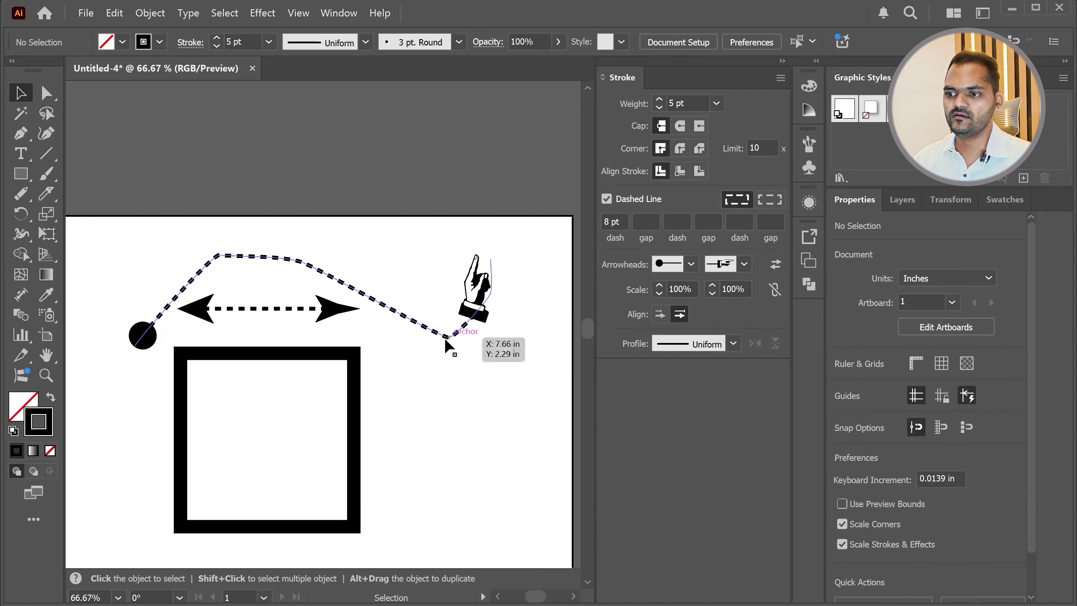
Move the pen path up toward the artboard's upper edge and replace its hand arrowhead with a solid arrow
drag(445, 338, 436, 301)
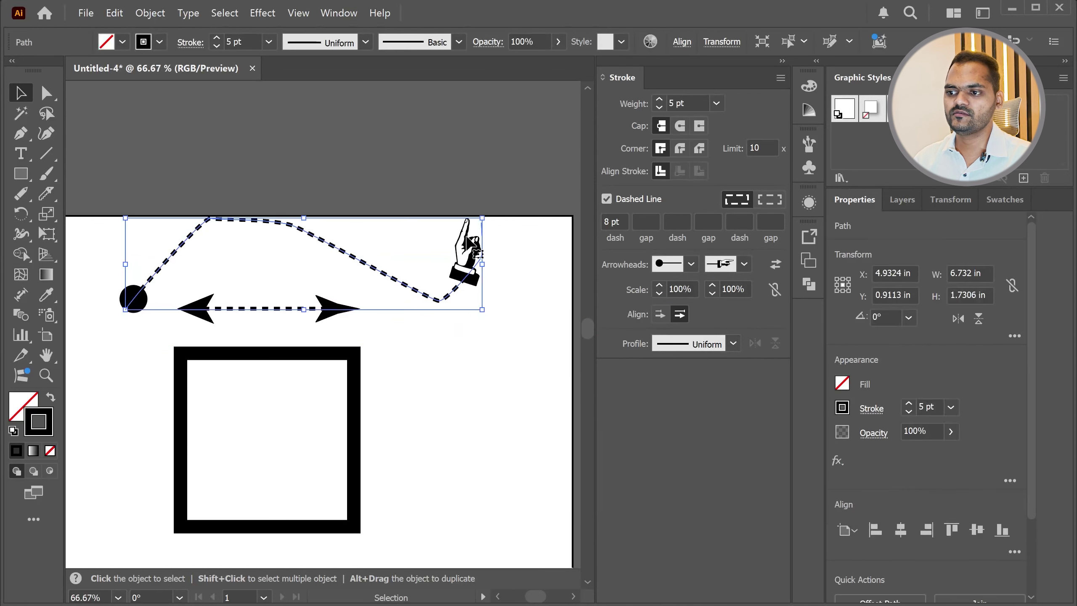
click(745, 264)
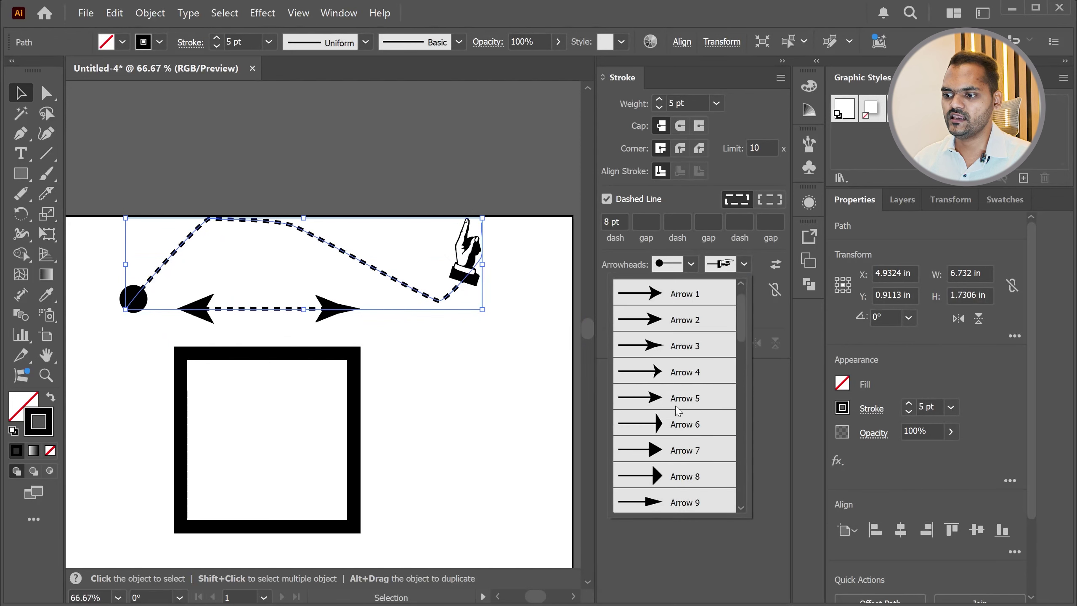
click(676, 393)
click(452, 420)
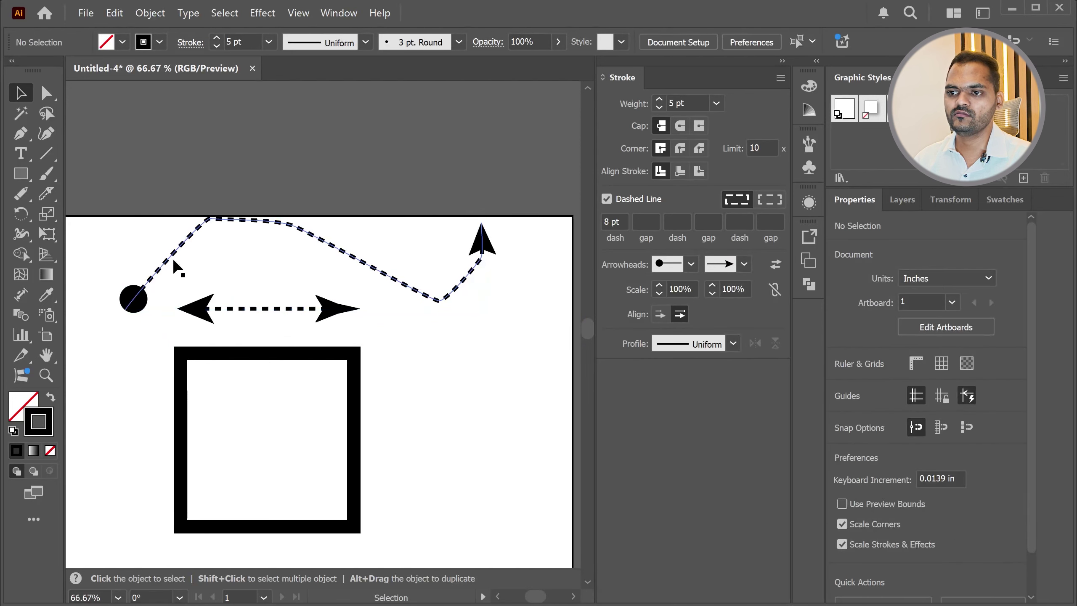
Draw an S-shaped five-point dashed curve to the right of the square with the Curvature tool
click(46, 133)
click(431, 389)
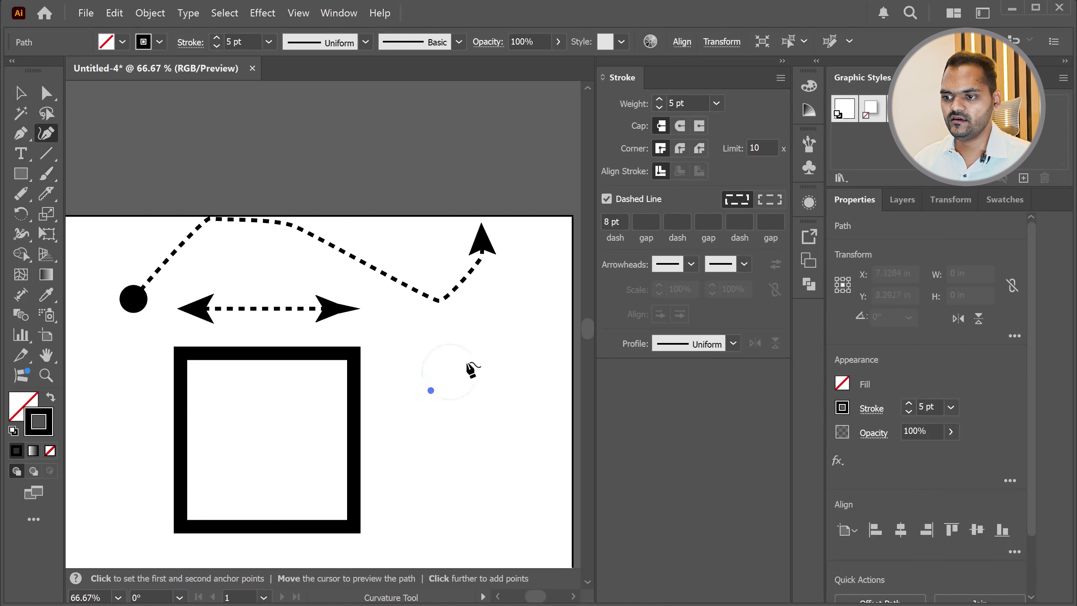
click(482, 362)
click(506, 409)
click(479, 456)
click(525, 516)
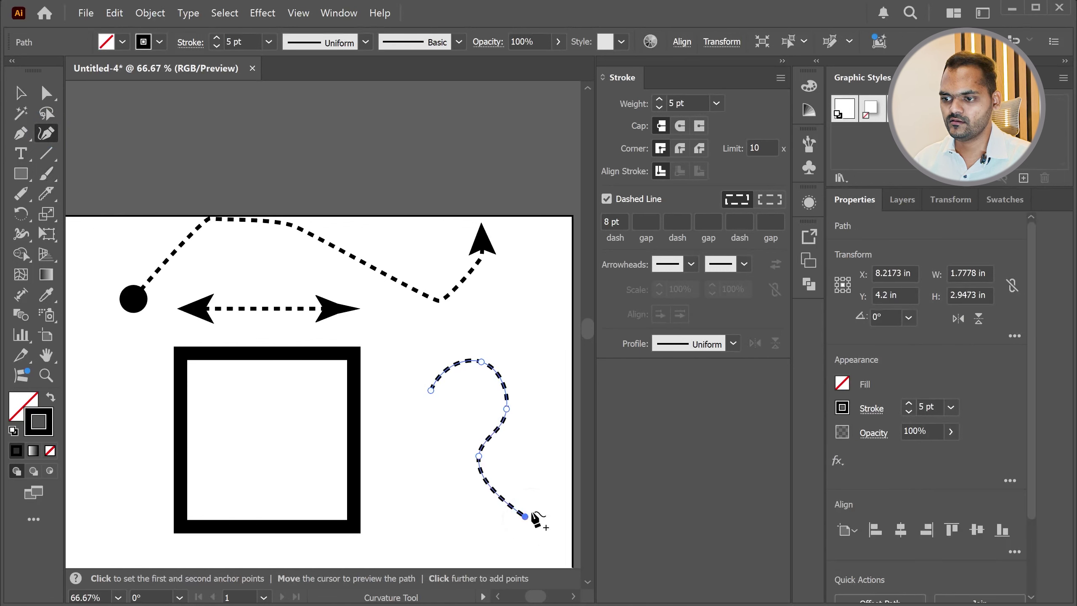
Add the Arrow 1 head to the curve's end and a feathered tail to its start, and extend the curve leftward by one point
click(744, 264)
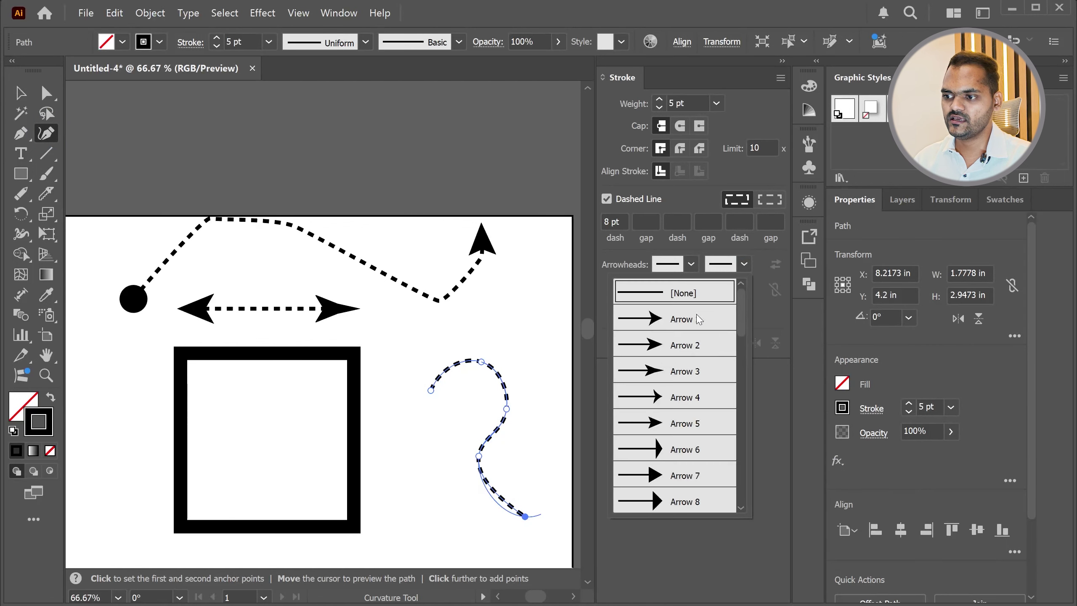
click(678, 316)
click(691, 264)
scroll(665, 424, down, 8)
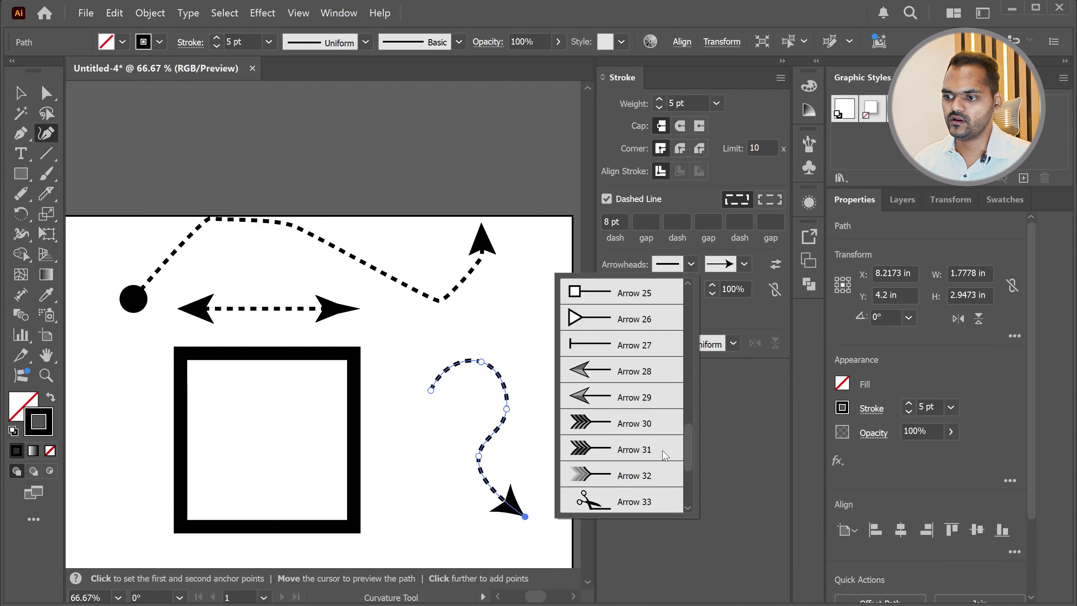
click(599, 431)
click(396, 517)
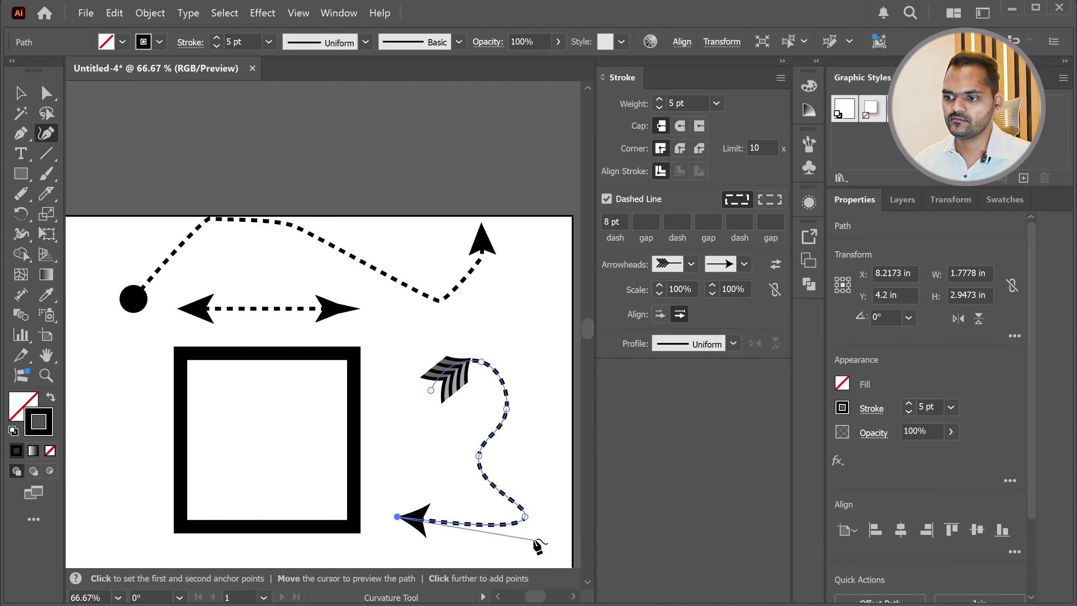
Delete the dashed pen path and the S-shaped curve together
click(19, 93)
click(548, 356)
drag(425, 249, 489, 410)
key(Delete)
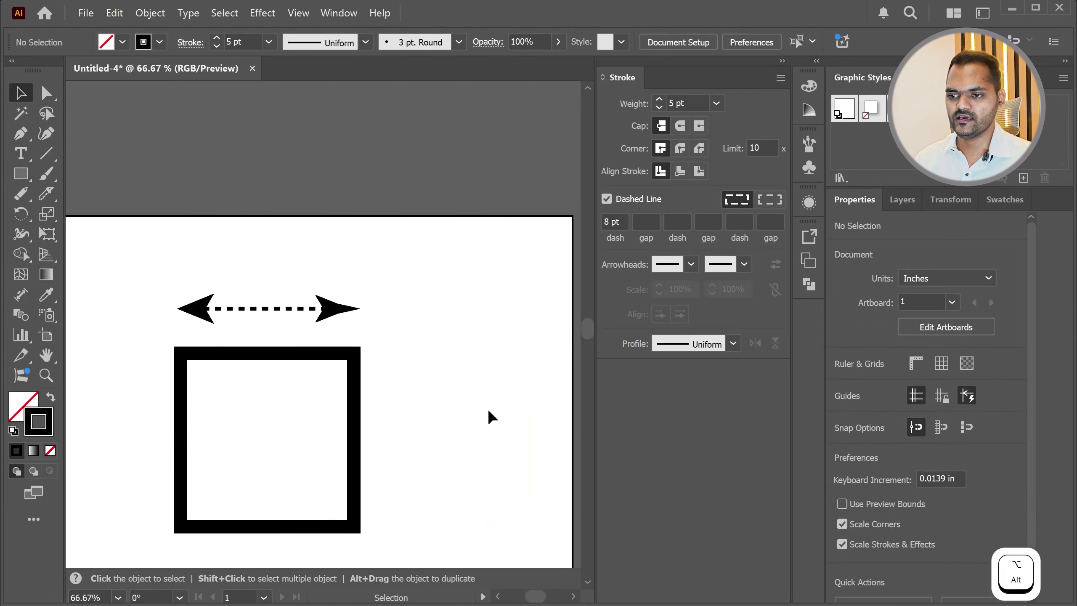
Set the square's stroke weight to 5 pt and deselect it
click(309, 356)
click(687, 103)
text(5)
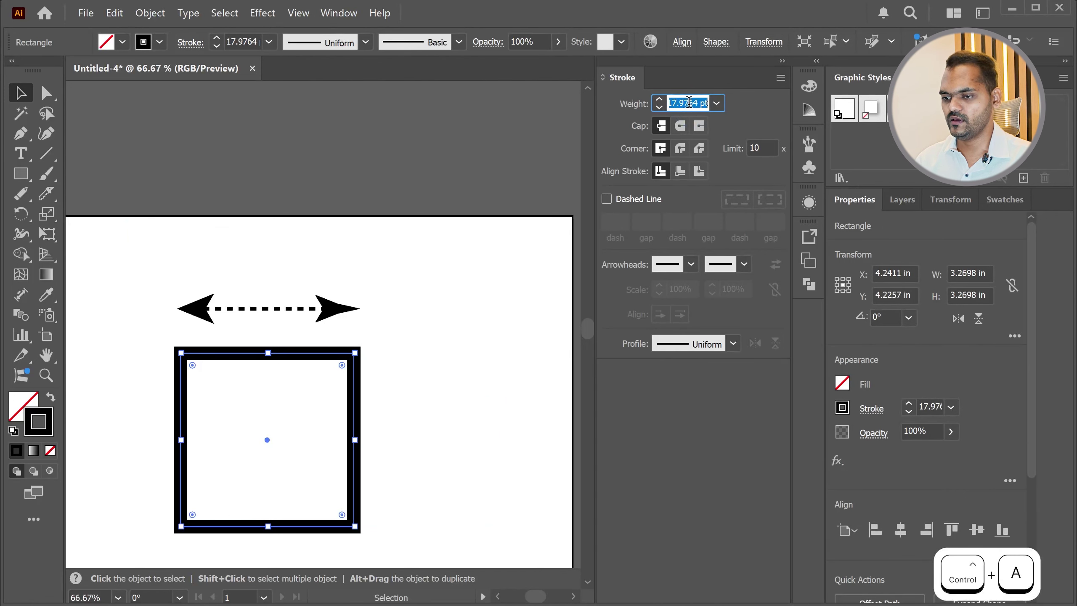
key(Return)
click(566, 411)
Turn the square's outline into a dashed line with 8 pt dashes
alt+scroll(298, 503, down, 1)
alt+scroll(503, 286, up, 3)
alt+scroll(434, 308, down, 2)
click(463, 314)
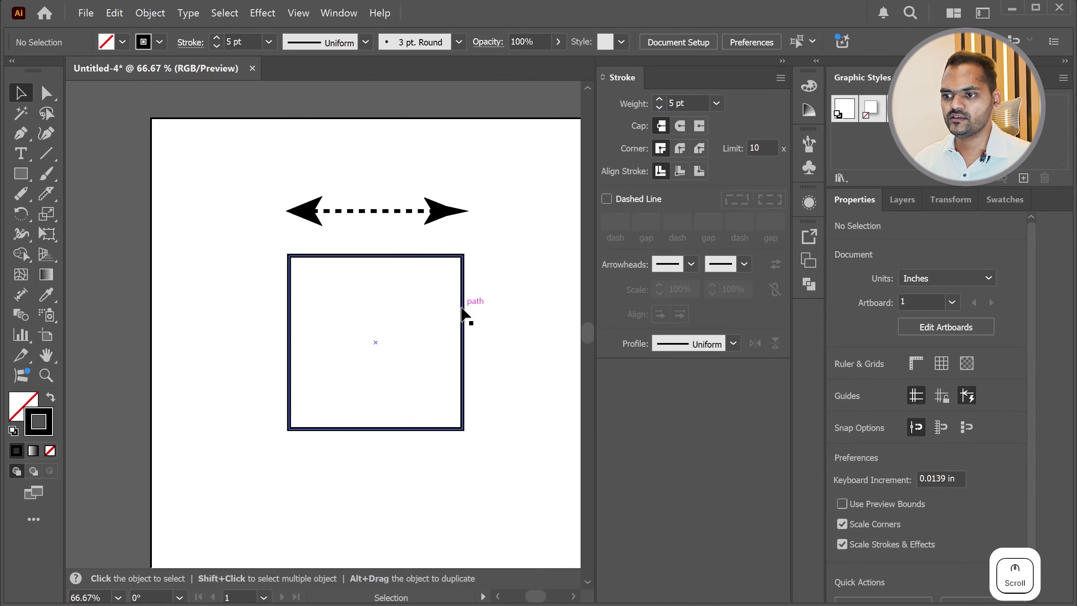
click(606, 198)
alt+scroll(295, 415, down, 2)
alt+scroll(328, 382, up, 3)
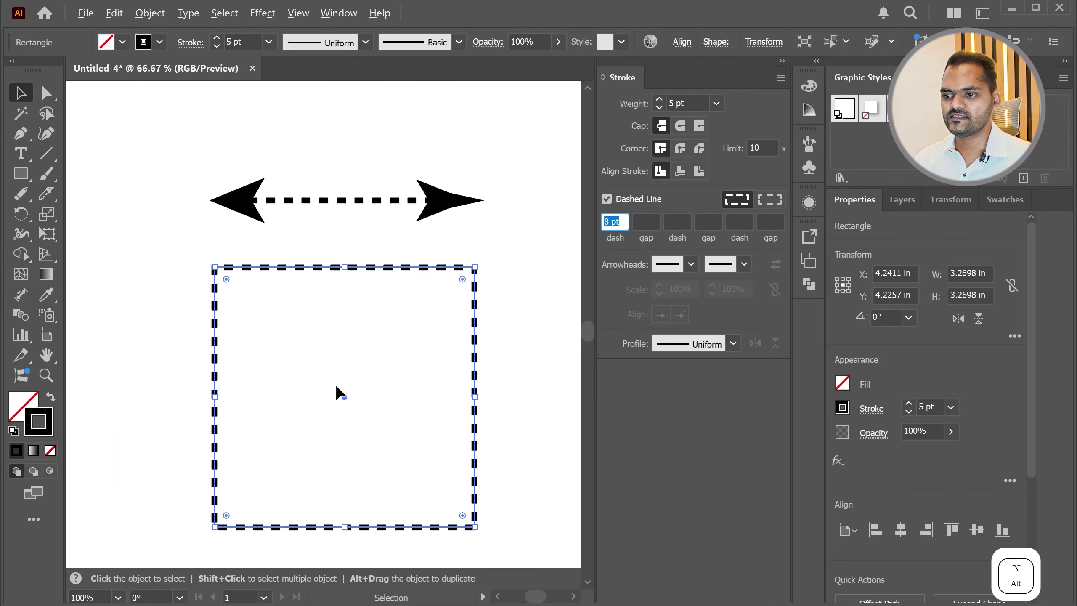
Align the square's dashes to its corners, adjusting their lengths to fit, and deselect the square
click(538, 373)
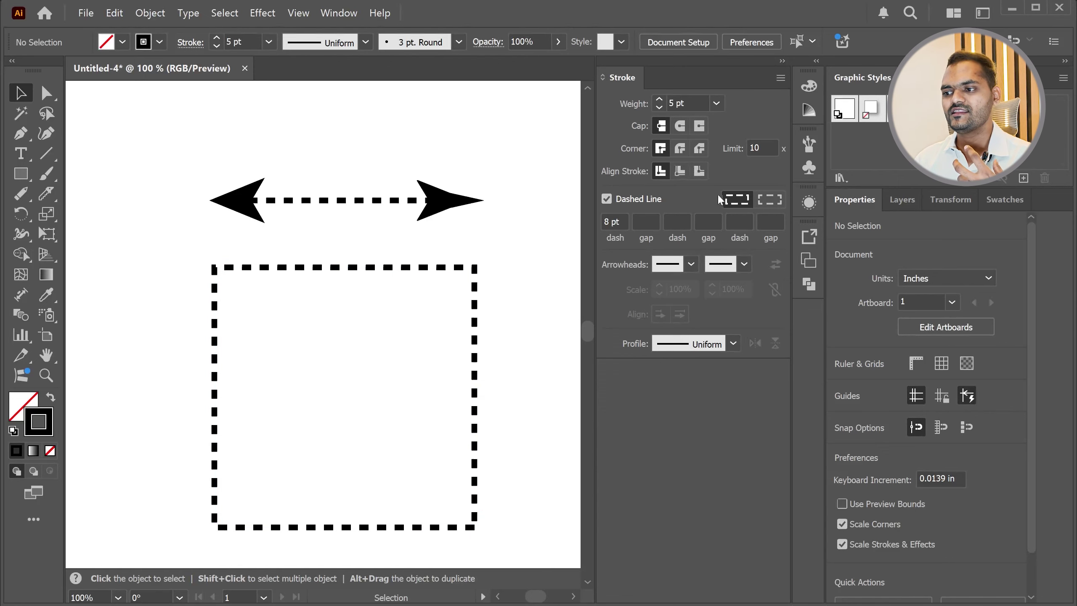
click(769, 200)
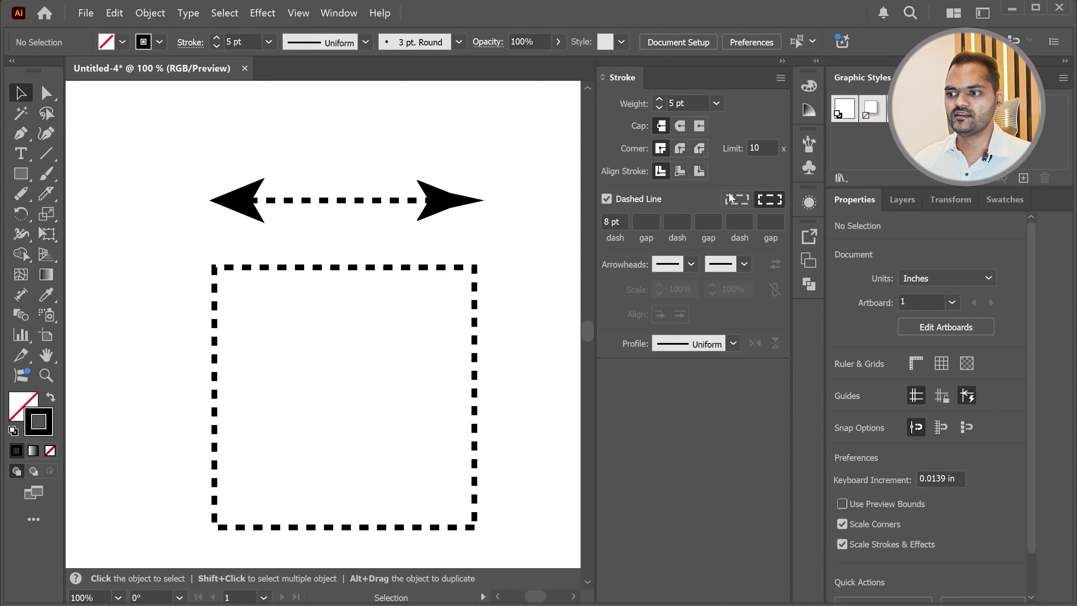
click(475, 298)
click(773, 203)
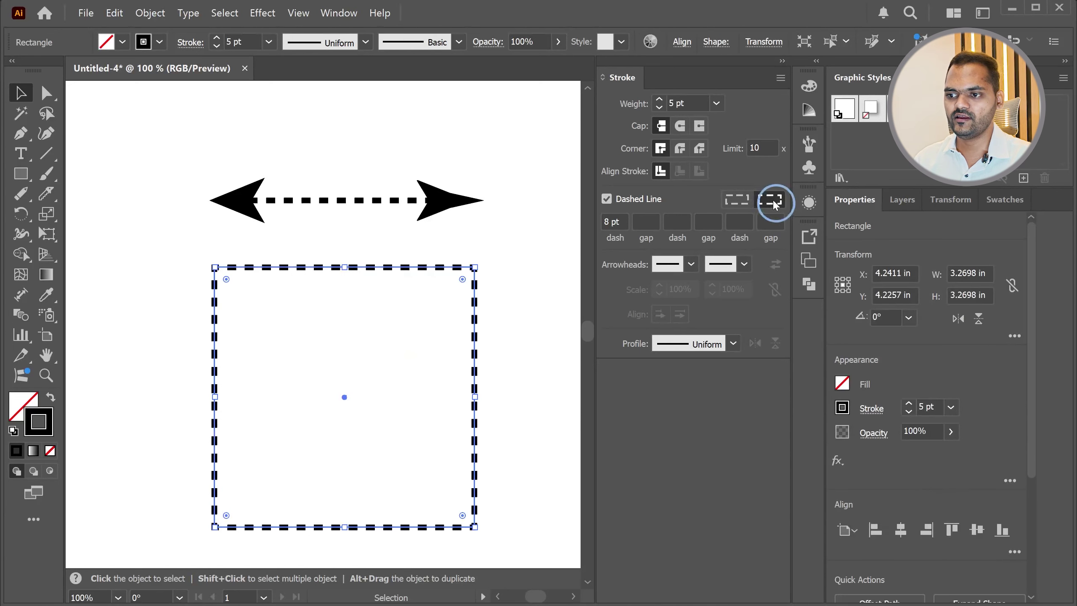
click(522, 292)
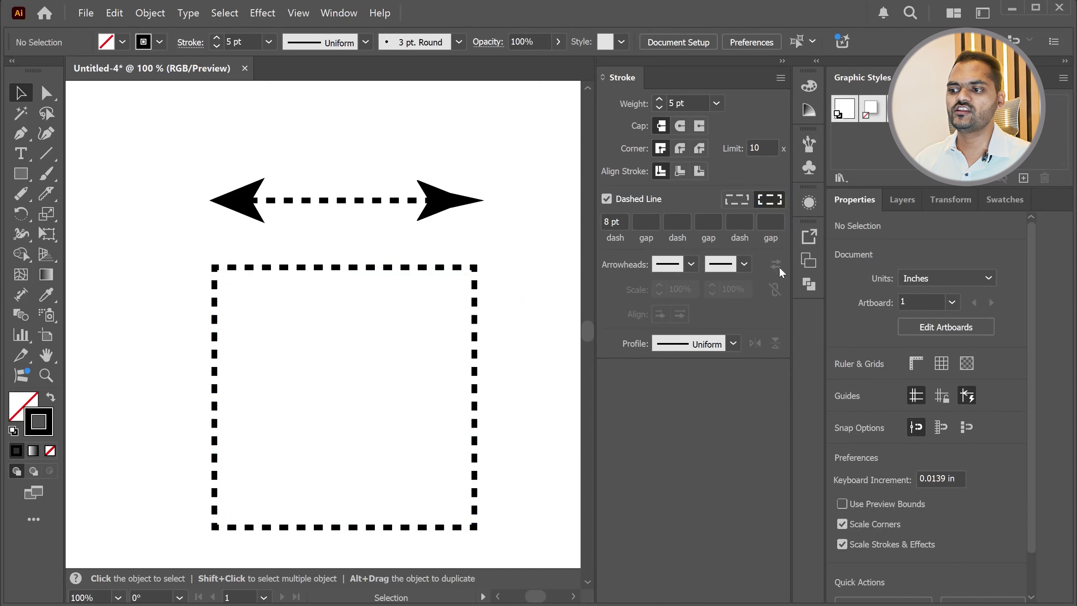
Switch the square's outline back to preserving exact dash and gap lengths and deselect it
click(743, 200)
click(475, 297)
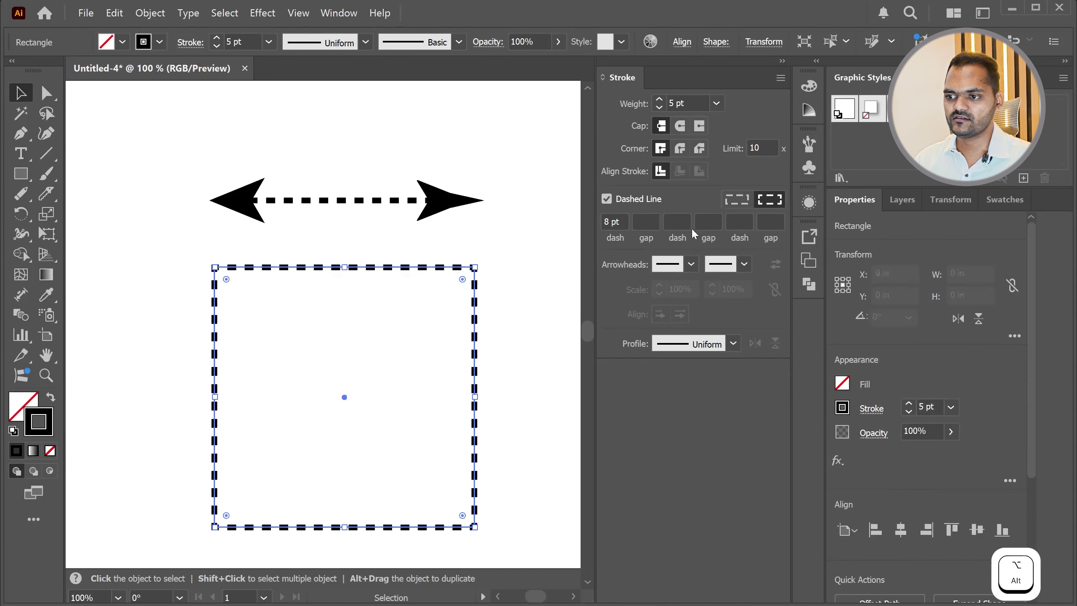
click(509, 298)
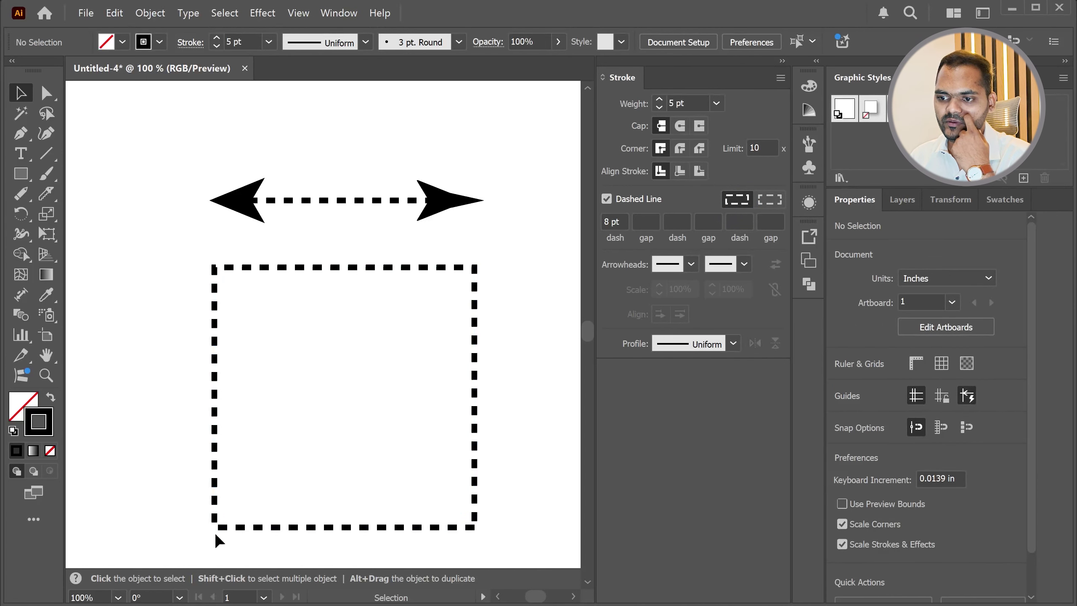
Reapply corner-aligned dashes to the square's outline and deselect it
click(474, 424)
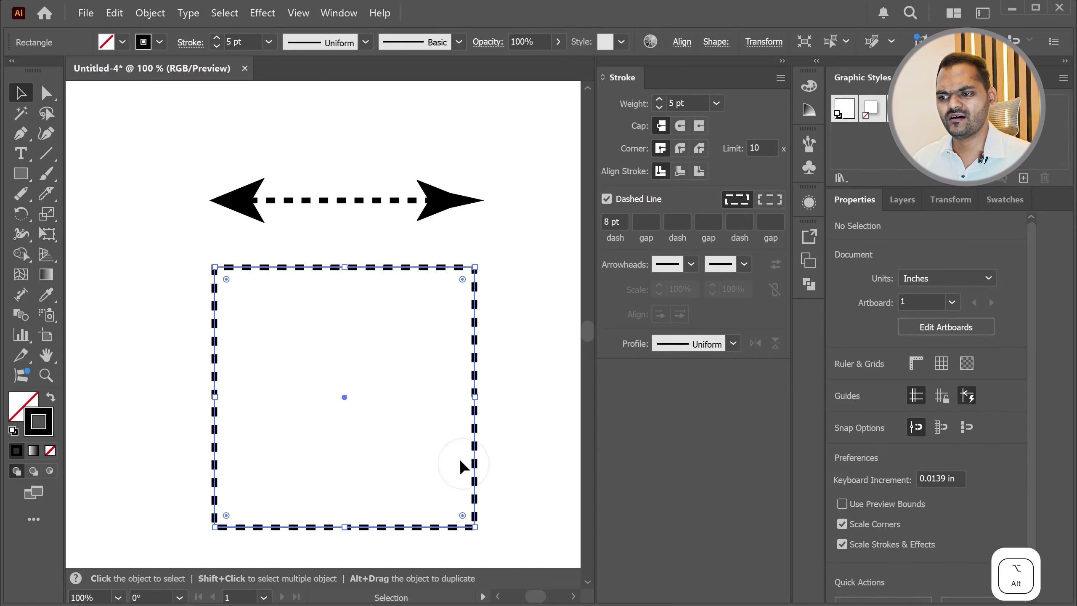
key(alt)
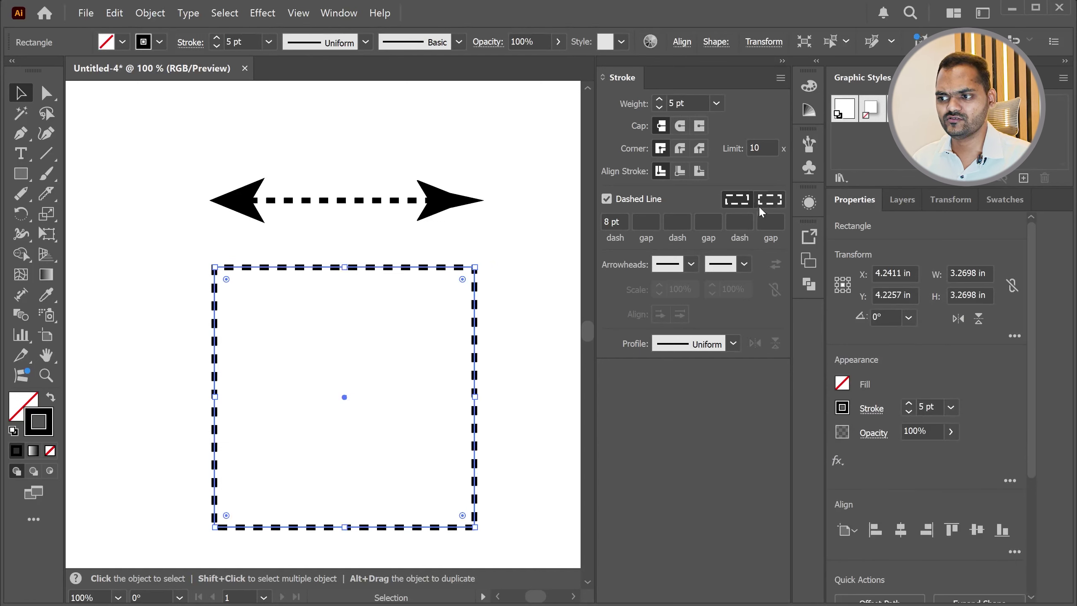
click(770, 200)
click(526, 322)
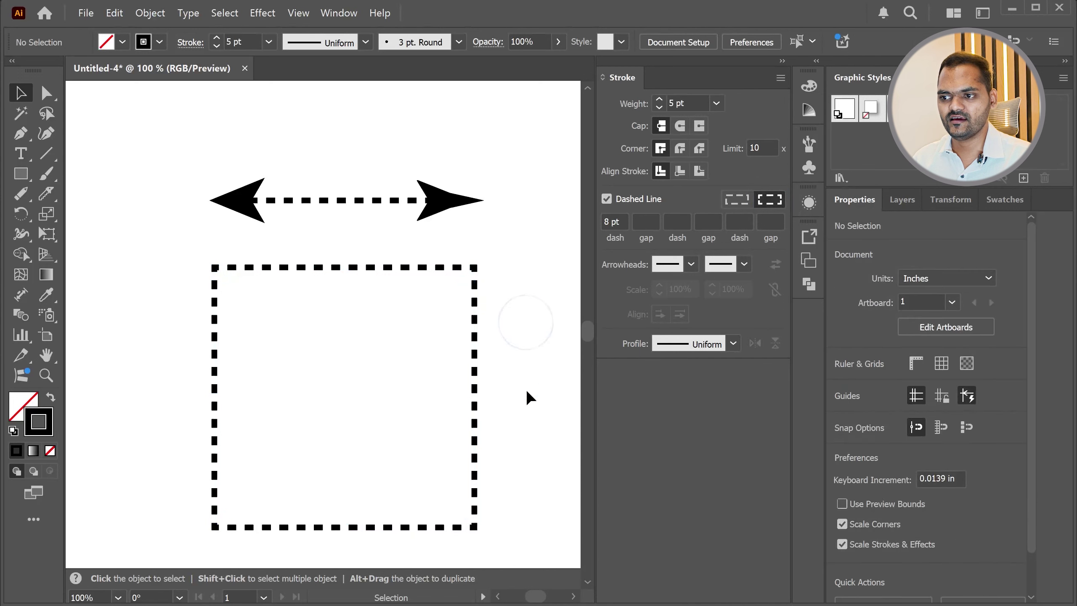
Set the dash length of the square's outline to 50 pt
click(339, 269)
key(ctrl+a)
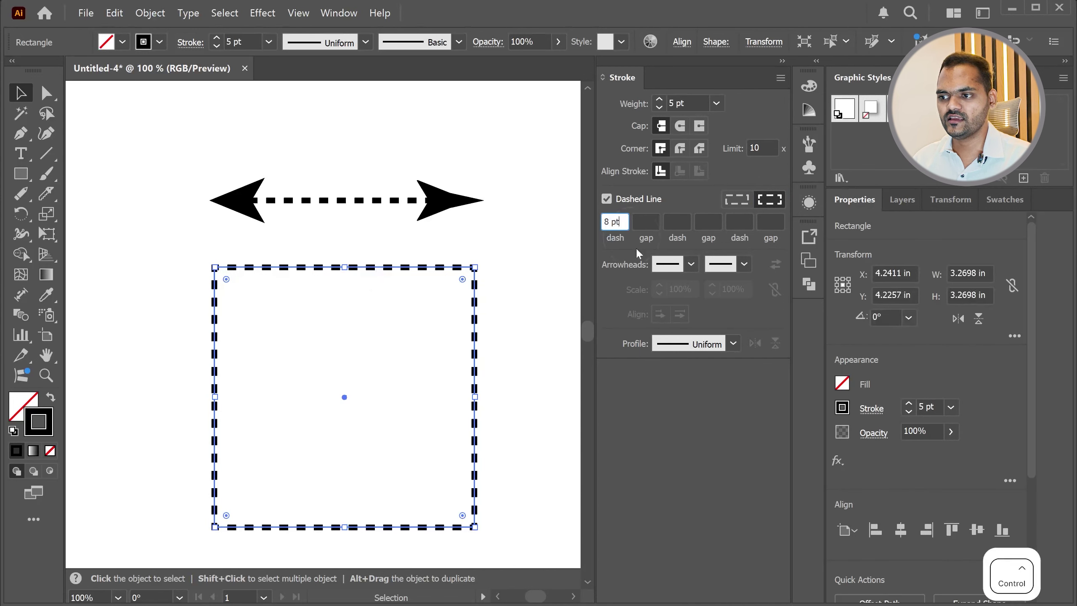
text(50)
key(Return)
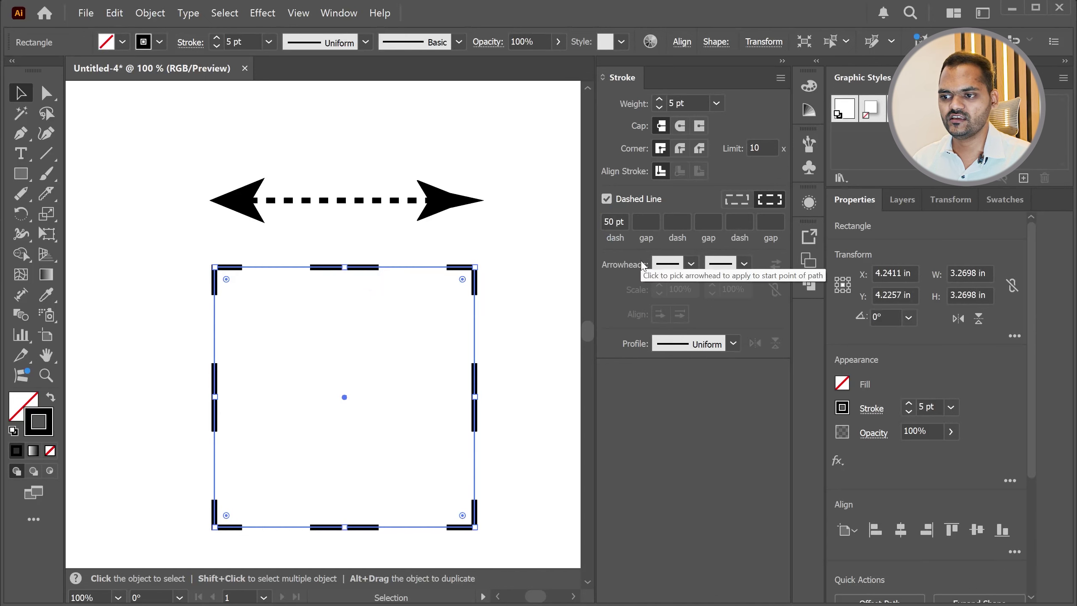
Reduce the square's dash length to 2 pt and deselect the square
click(617, 222)
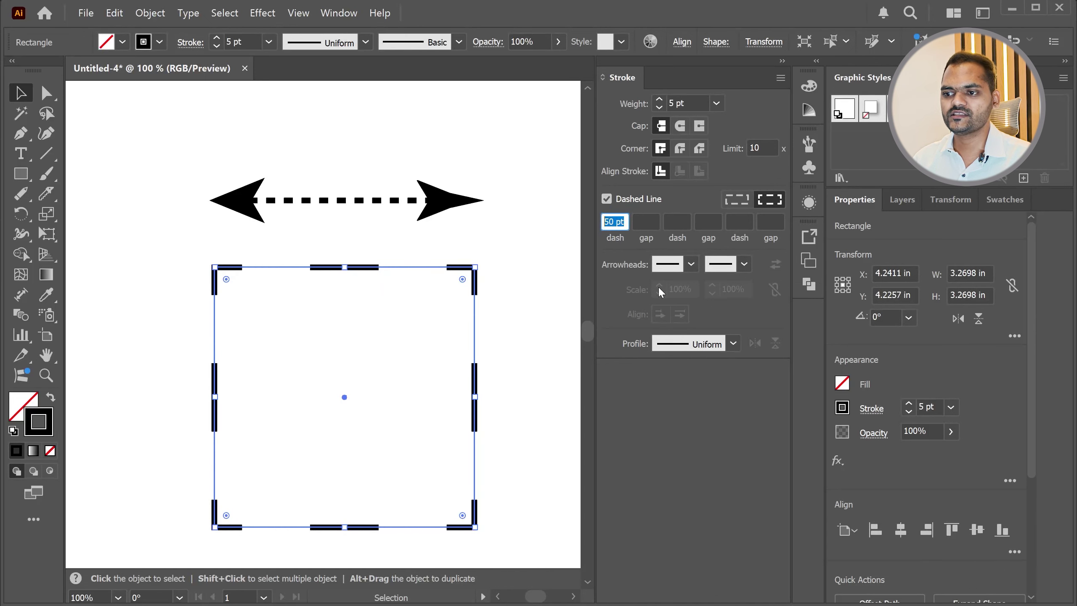
text(2)
key(Return)
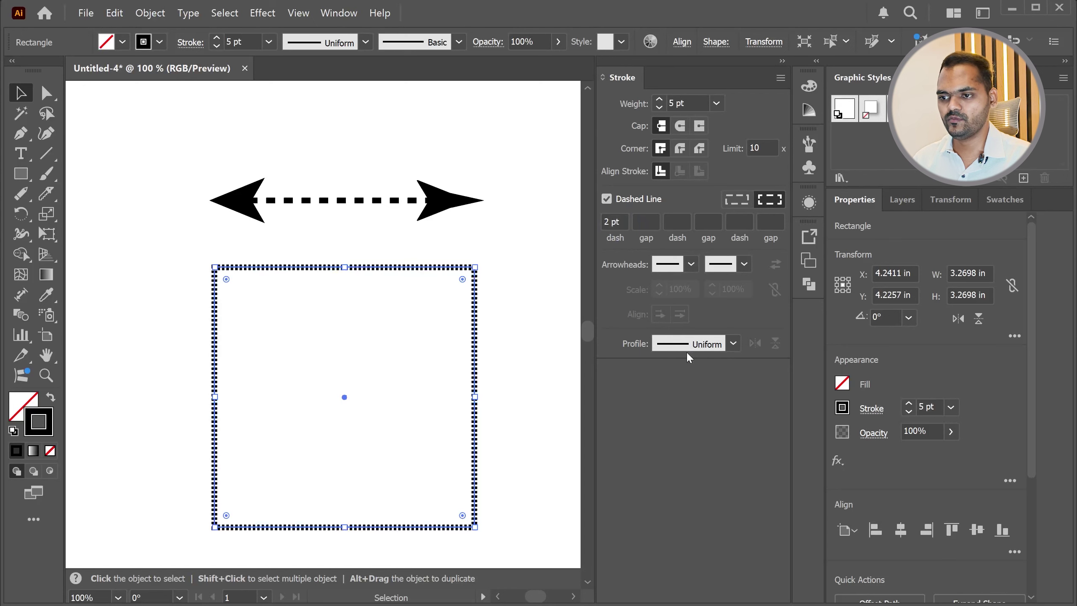
click(533, 402)
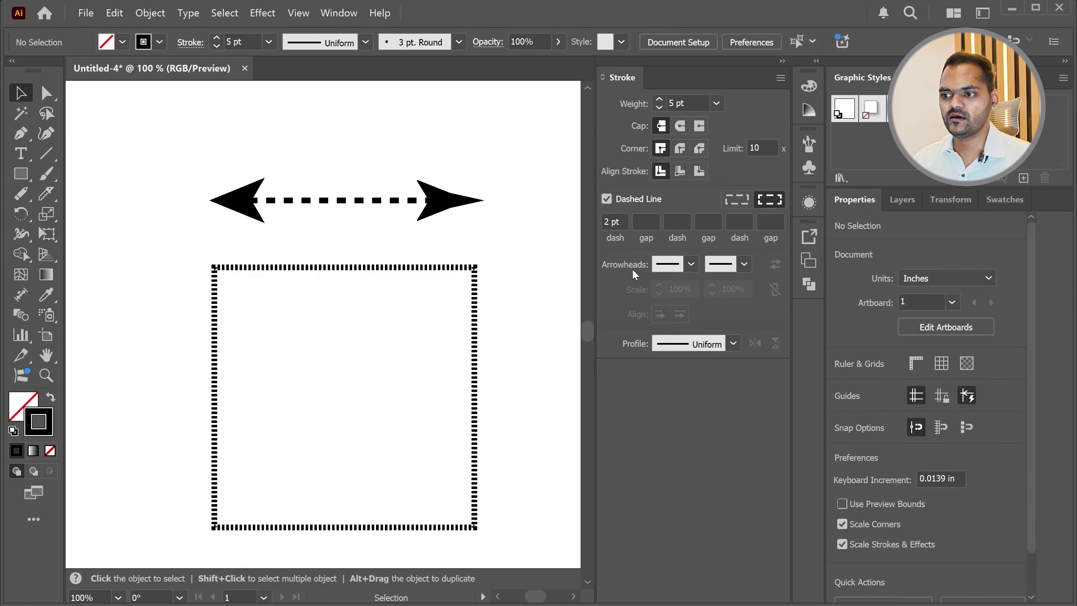
click(620, 221)
key(ctrl+a)
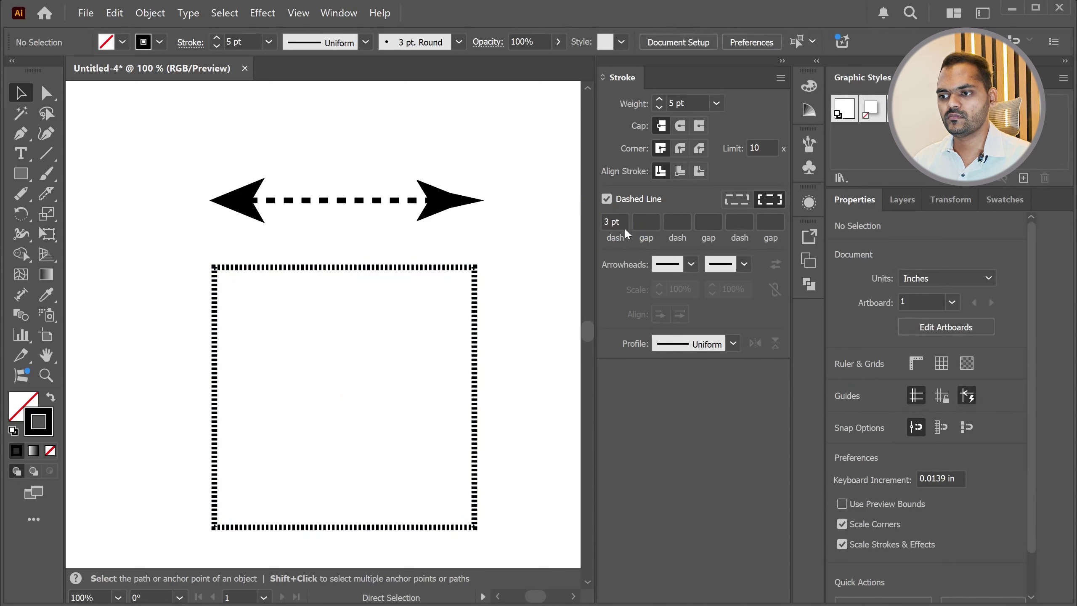
key(ctrl+a)
Select the square, set its dash length to 5 pt and deselect it
click(416, 341)
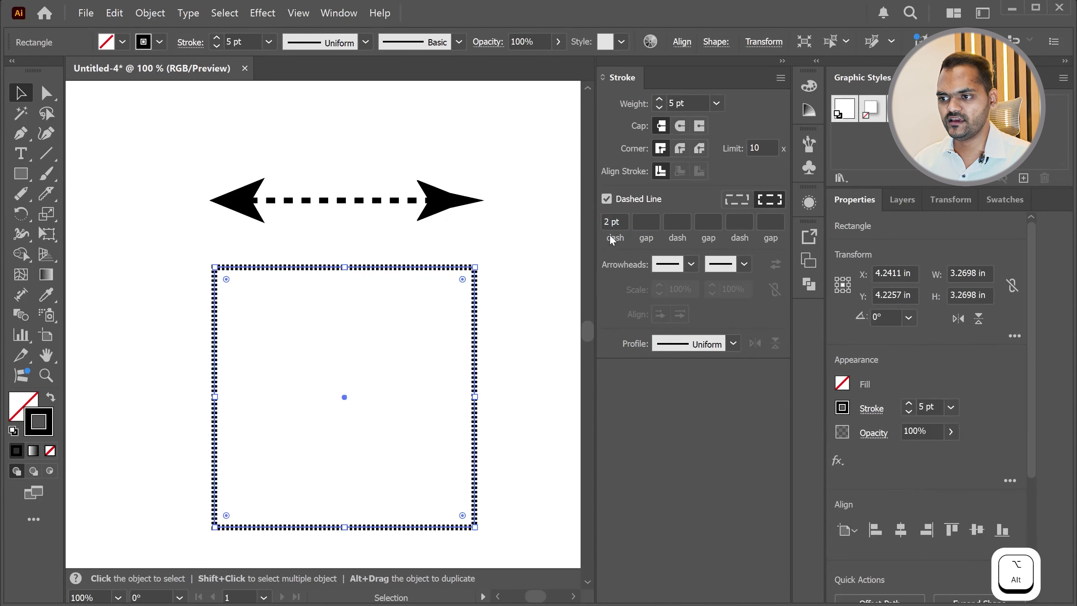
click(614, 221)
key(ctrl+a)
text(3)
key(Return)
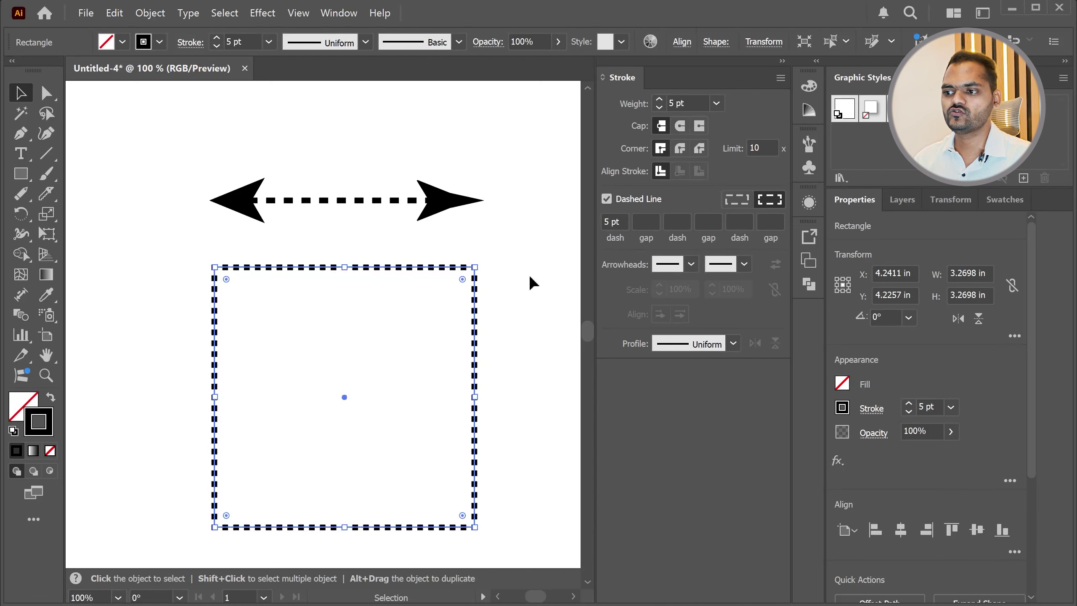
click(521, 399)
click(733, 344)
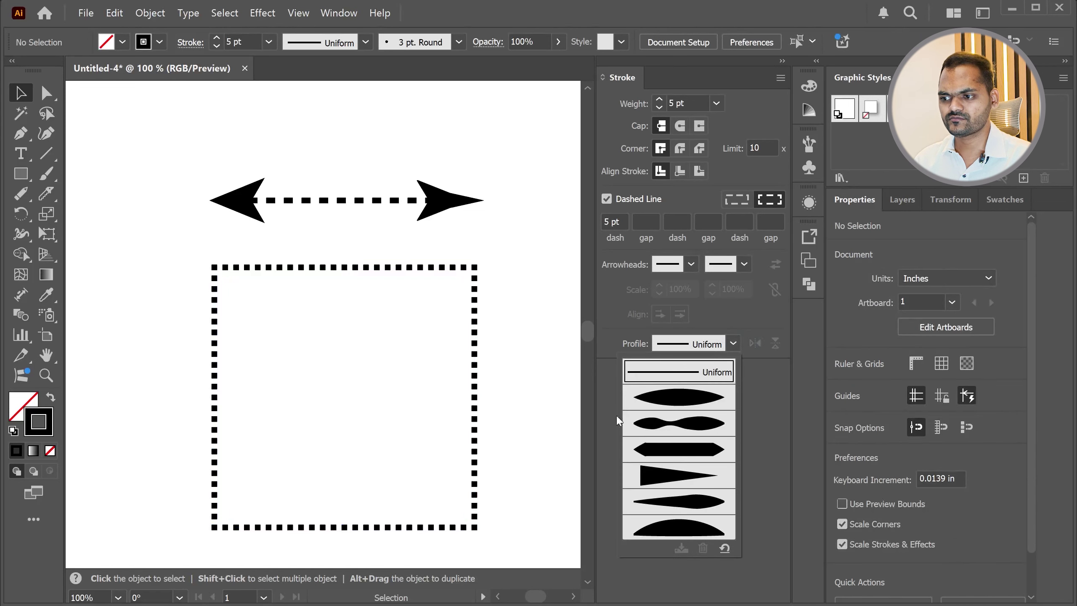
click(544, 390)
scroll(270, 334, down, 1)
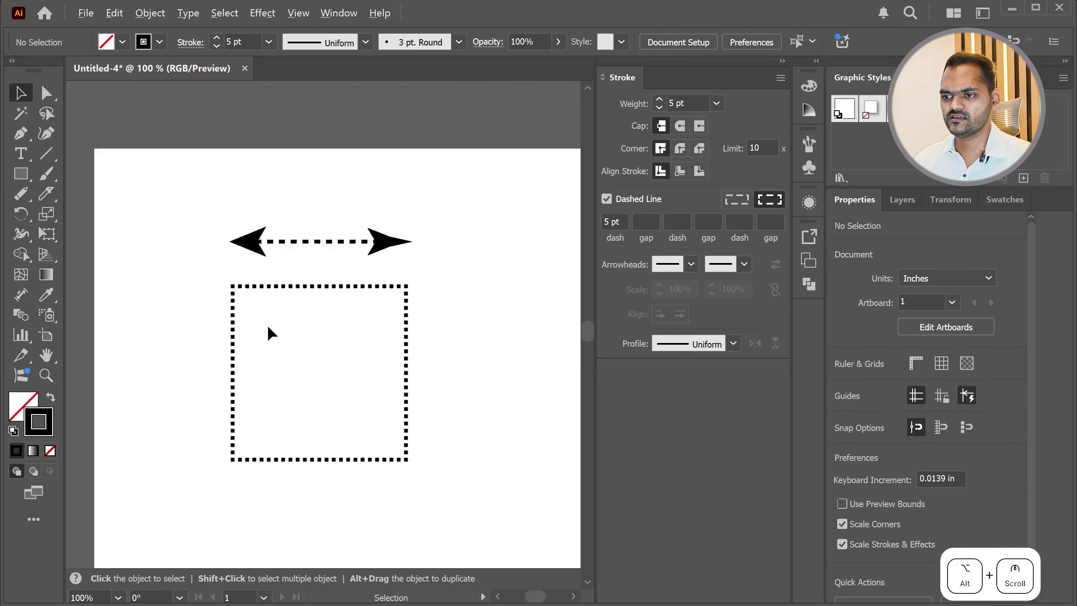
scroll(295, 254, down, 1)
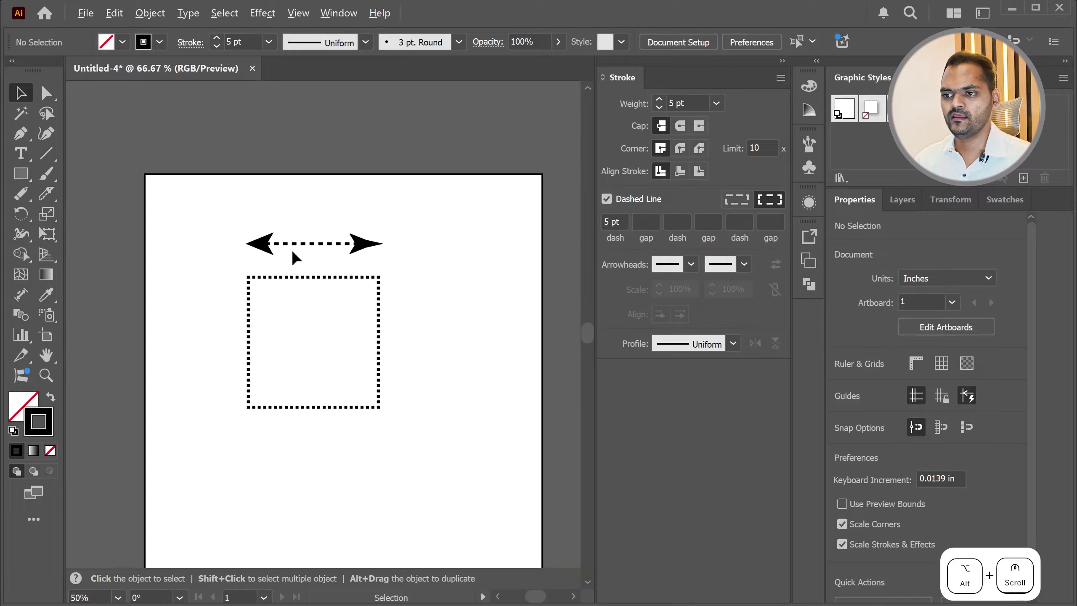